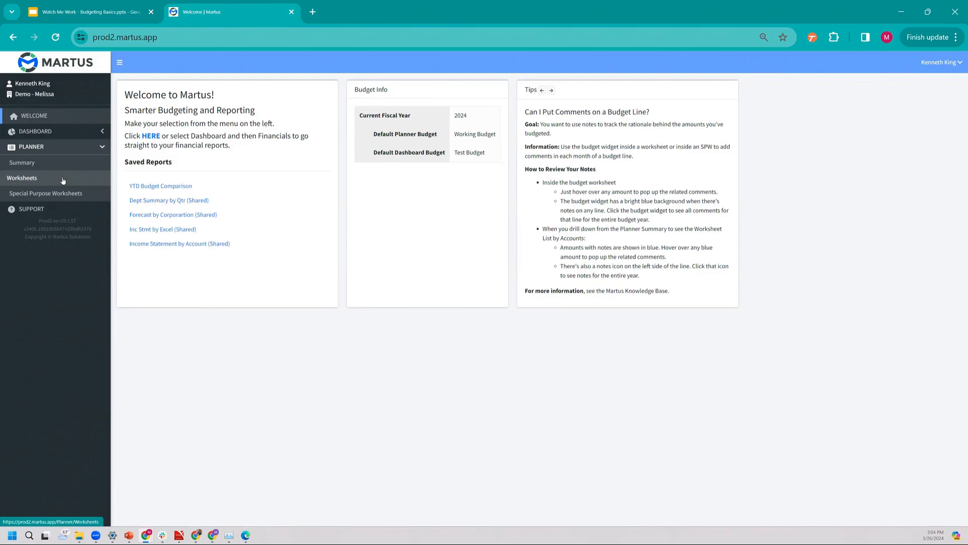
From the planner's worksheet list, view the 110 Youth Center worksheets for 100 General and 201 Colson Initiative.
left_click(63, 181)
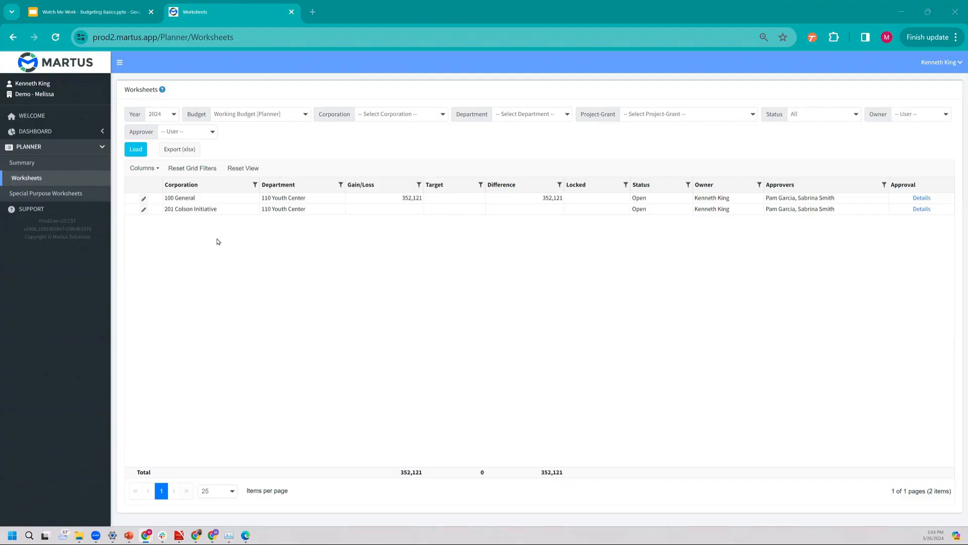
left_click(144, 201)
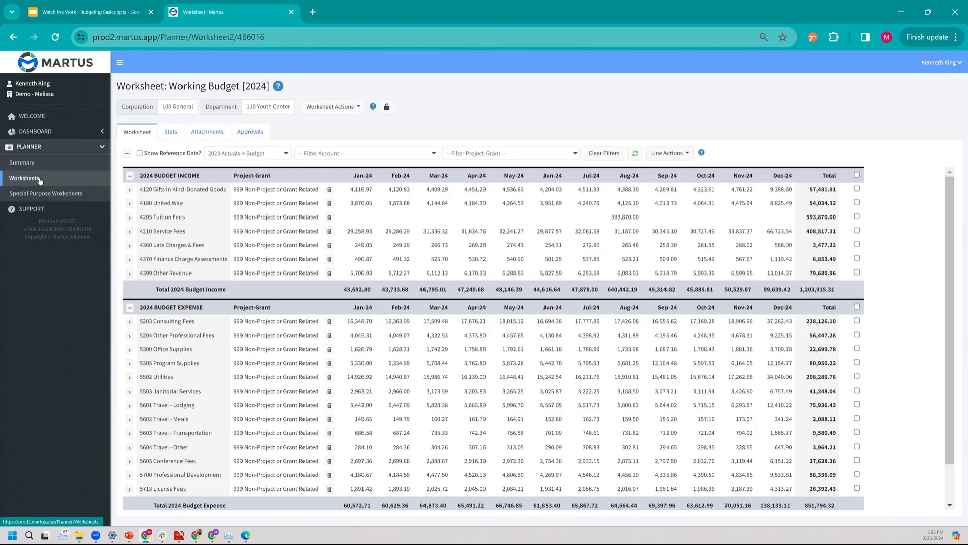
left_click(20, 178)
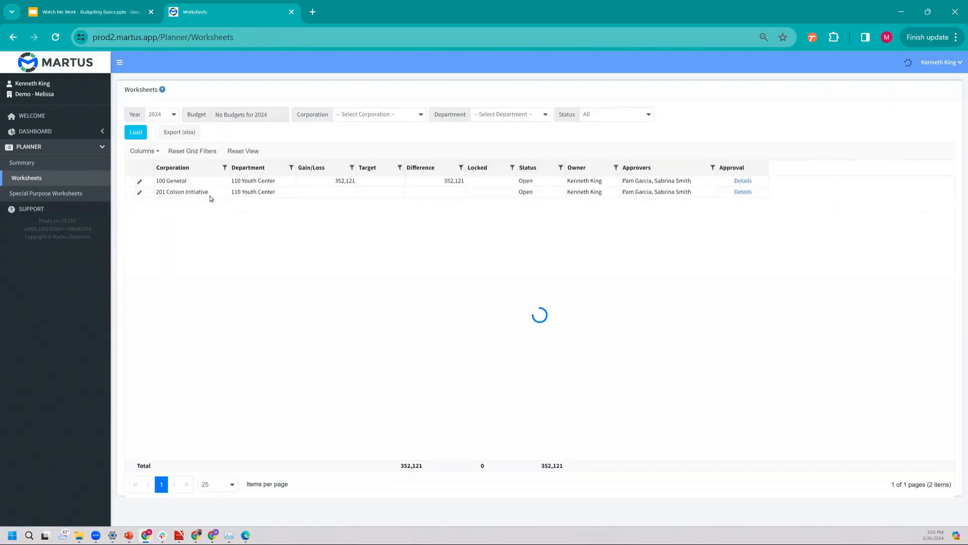
left_click(144, 211)
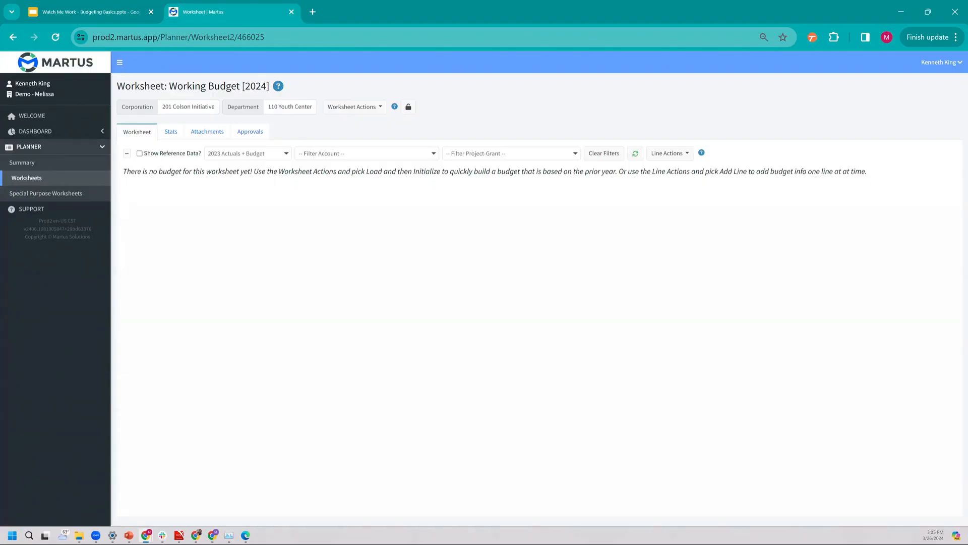
triple_click(504, 172)
left_click(504, 172)
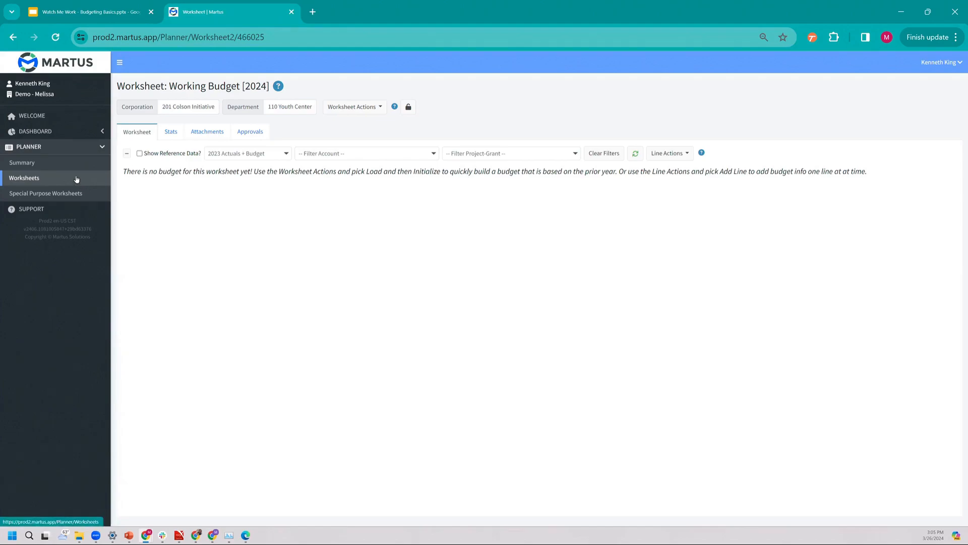
Return to the 100 General worksheet and review its income, expense and gain/loss sections, including the Project-Grant column.
left_click(76, 179)
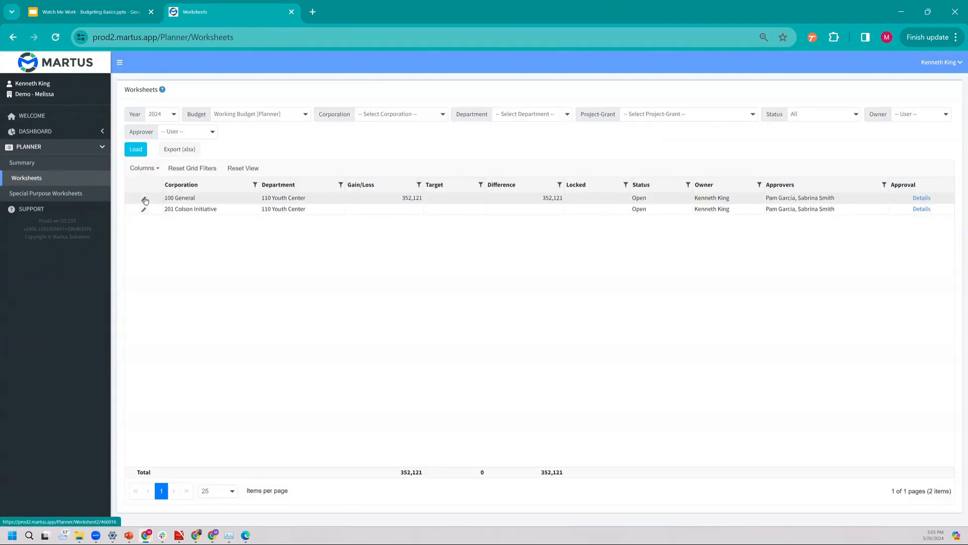
left_click(144, 200)
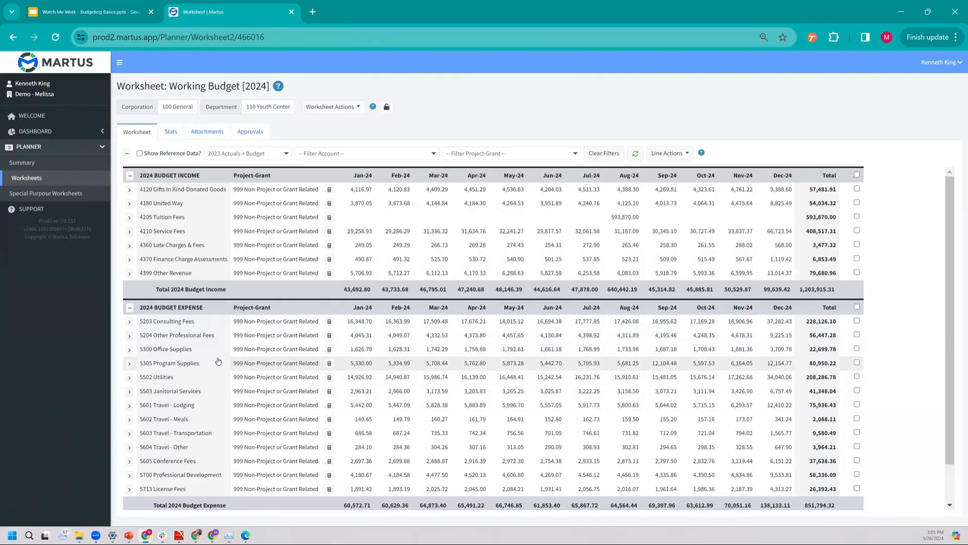
scroll(218, 361, "down", 2)
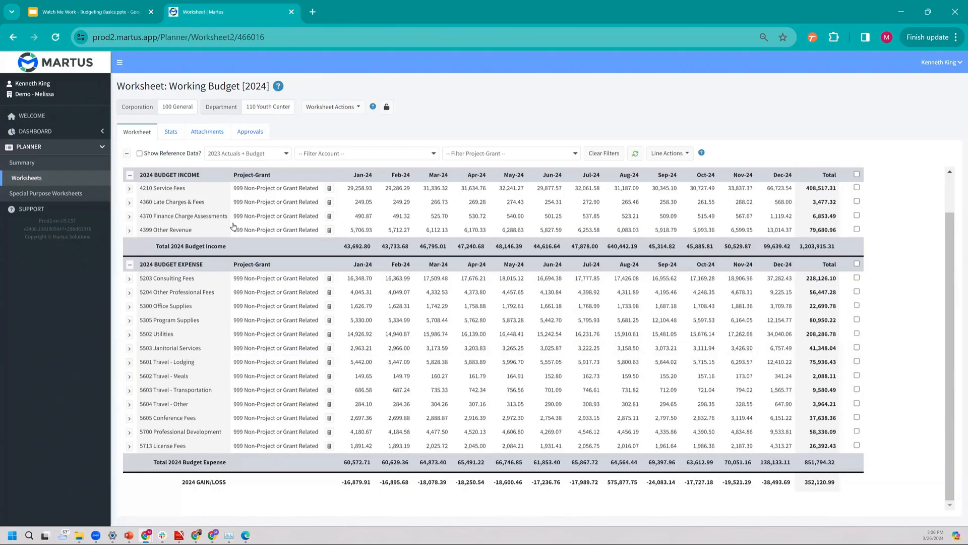
scroll(288, 236, "up", 2)
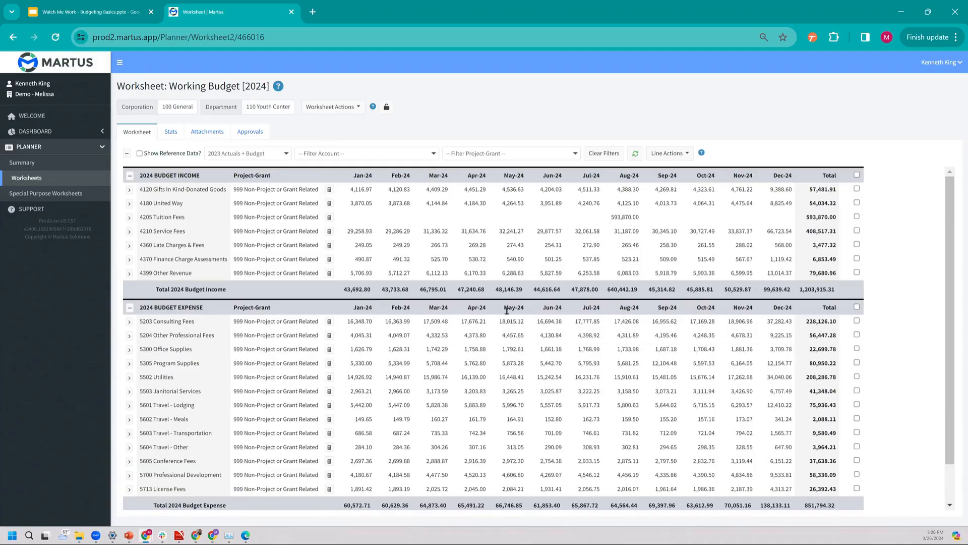
scroll(482, 402, "down", 2)
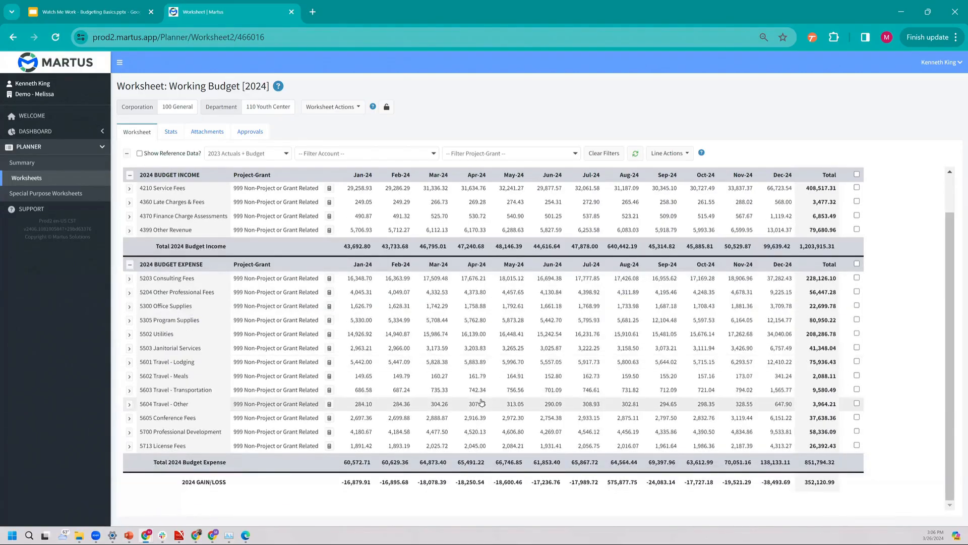
scroll(482, 402, "up", 2)
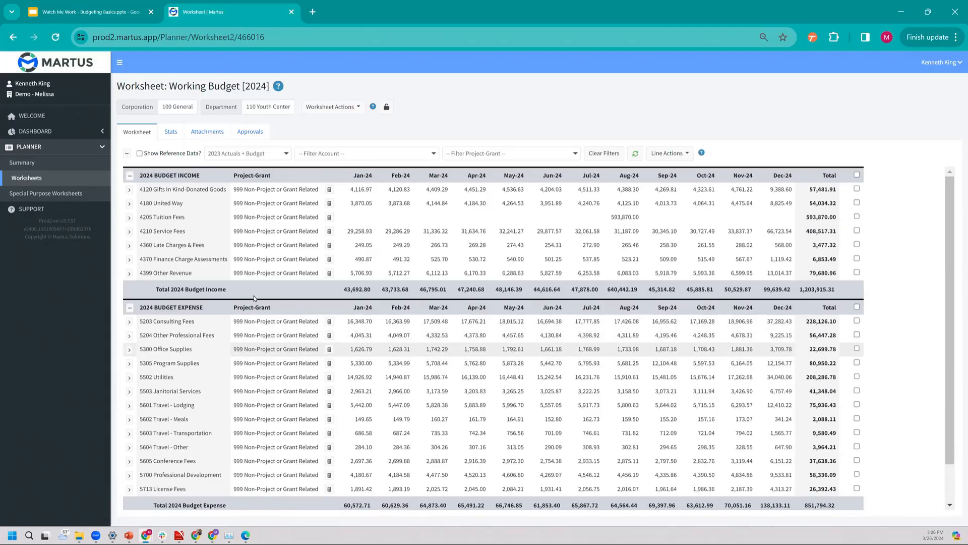
left_click_drag(246, 307, 281, 309)
left_click(281, 309)
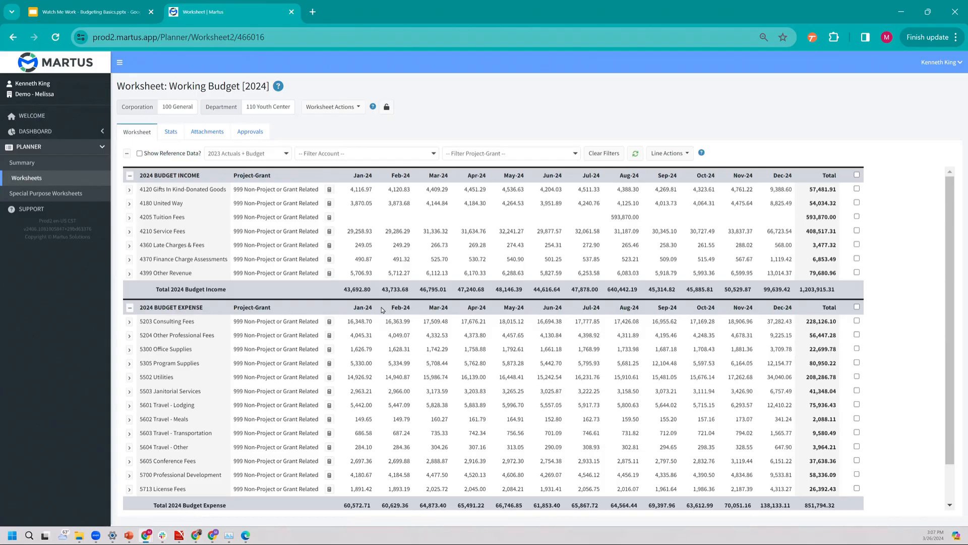
Open the 5502 Utilities budget line for editing and read the help on the available adjustment types.
left_click(330, 378)
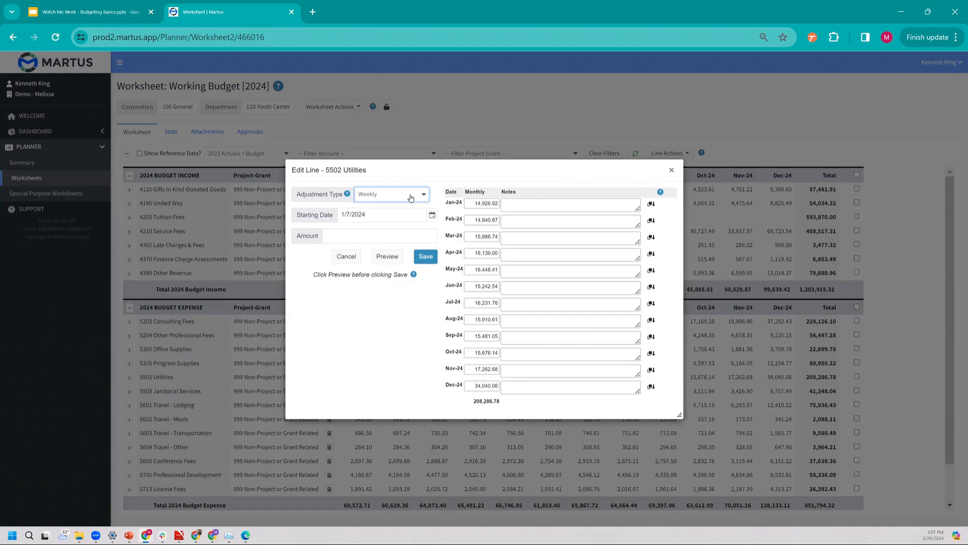
left_click(411, 198)
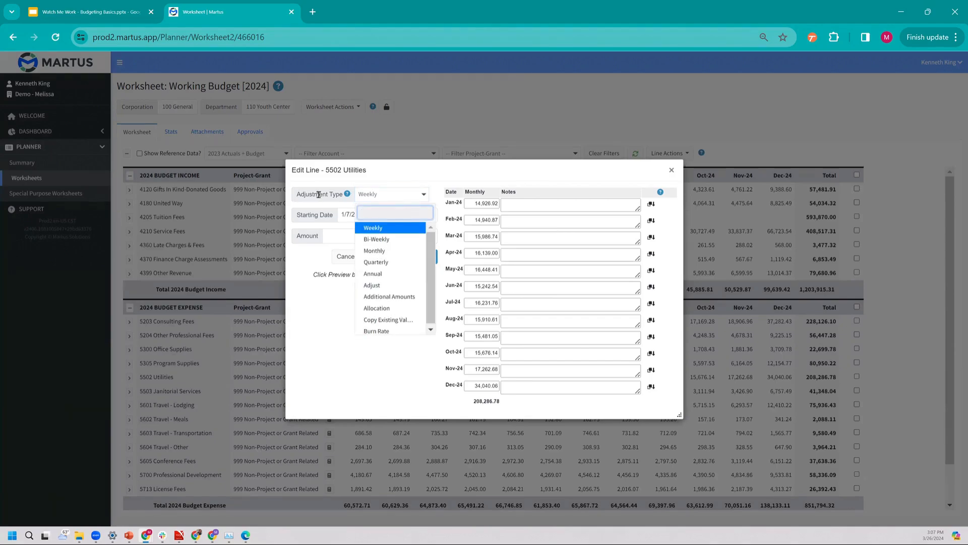
left_click_drag(297, 196, 341, 203)
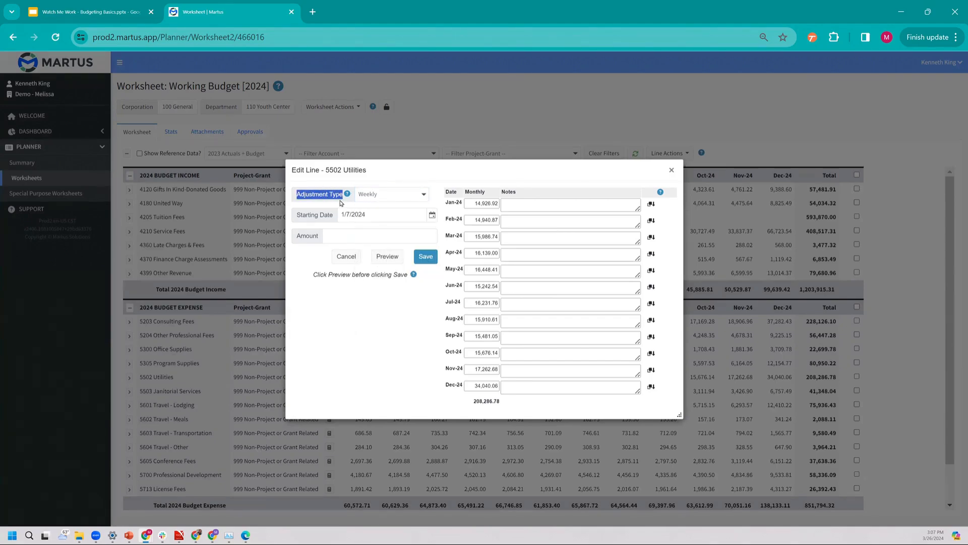
left_click(341, 203)
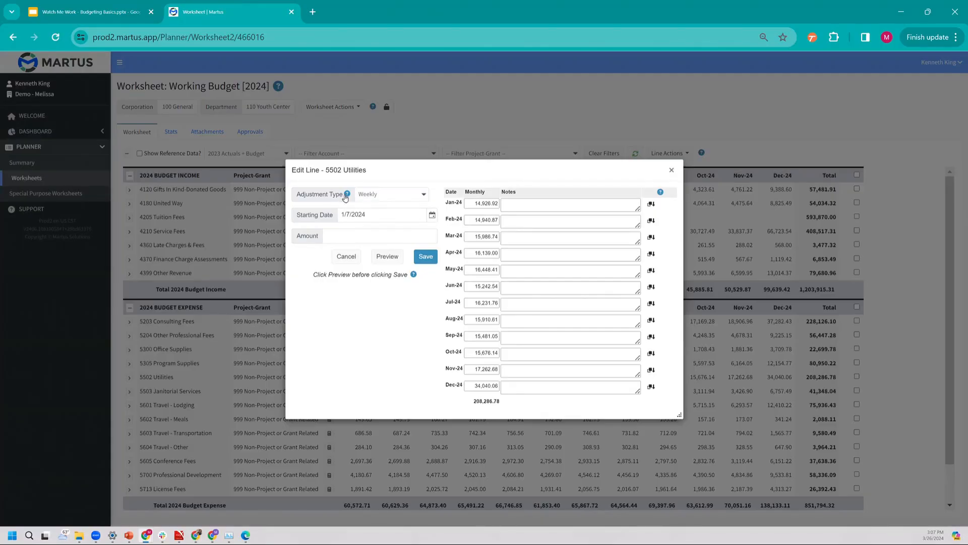
left_click(346, 195)
scroll(463, 207, "down", 3)
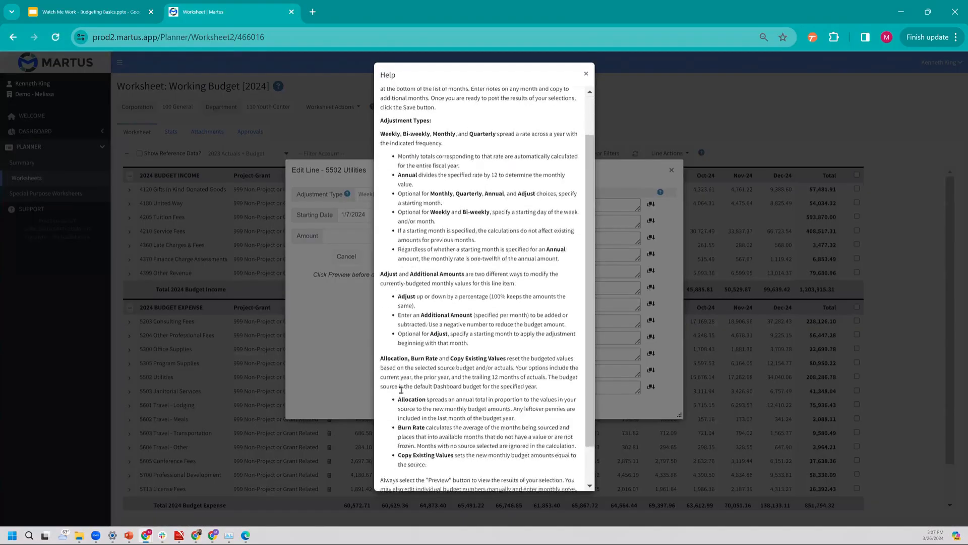
key("Escape")
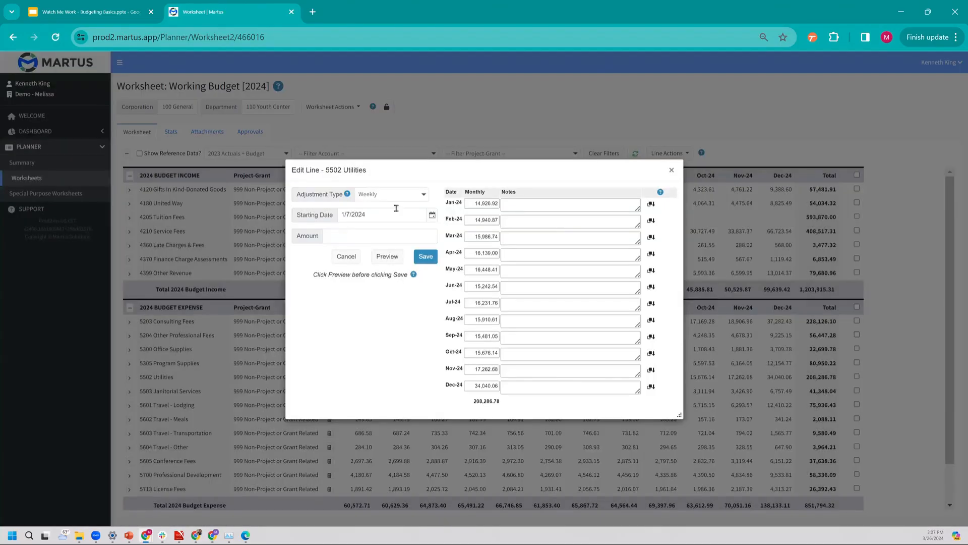
Set the 5502 Utilities line to a Monthly adjustment of 18,000 for Jan-24 through Dec-24, preview it and save.
left_click(411, 198)
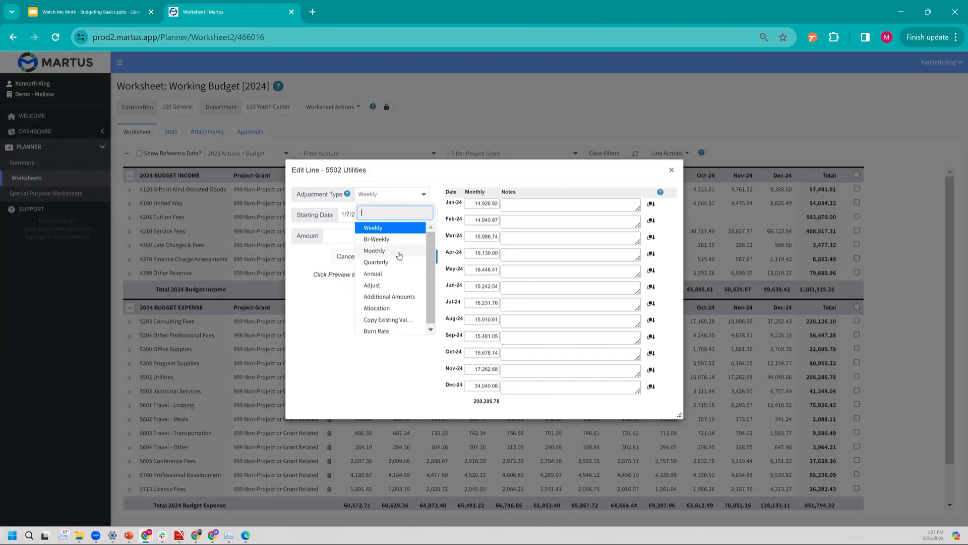
left_click(399, 256)
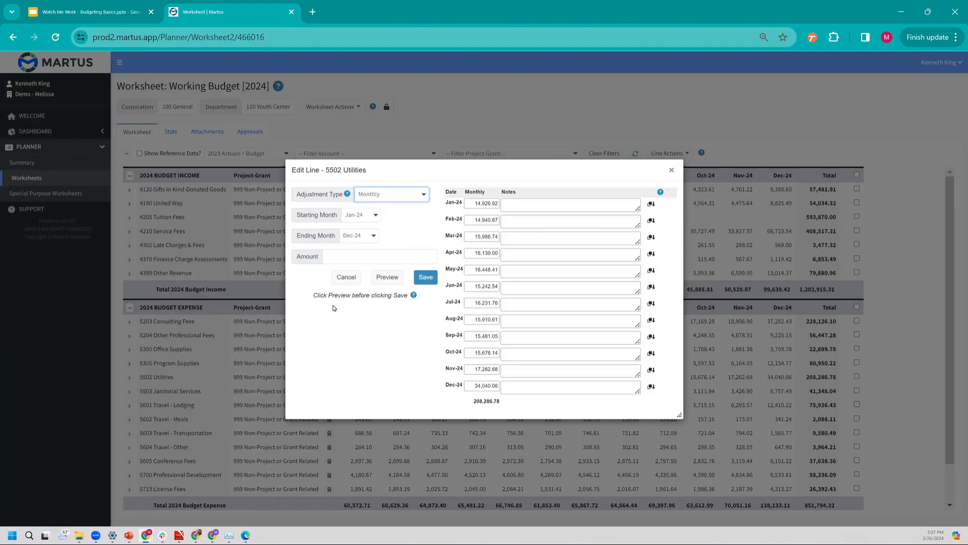
left_click(398, 256)
type("18000")
left_click(387, 277)
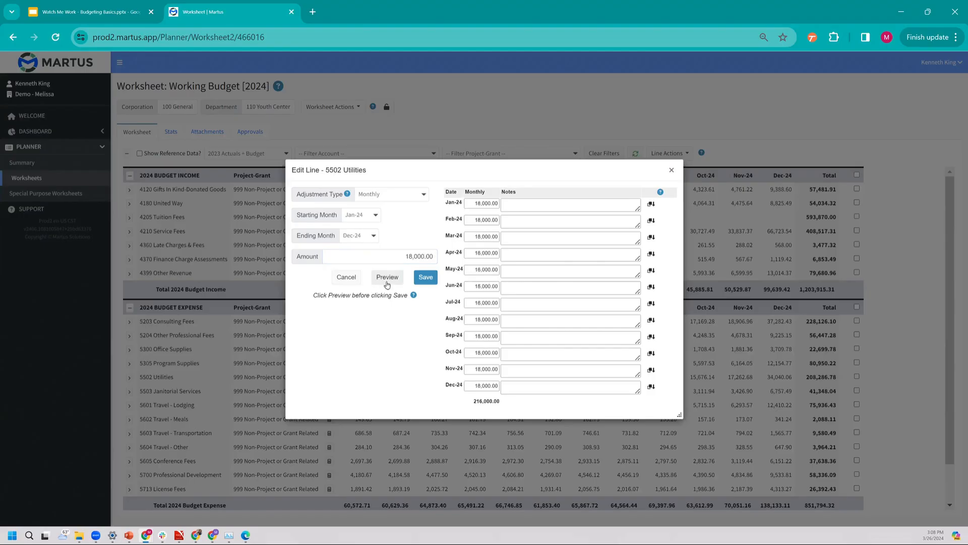
double_click(483, 401)
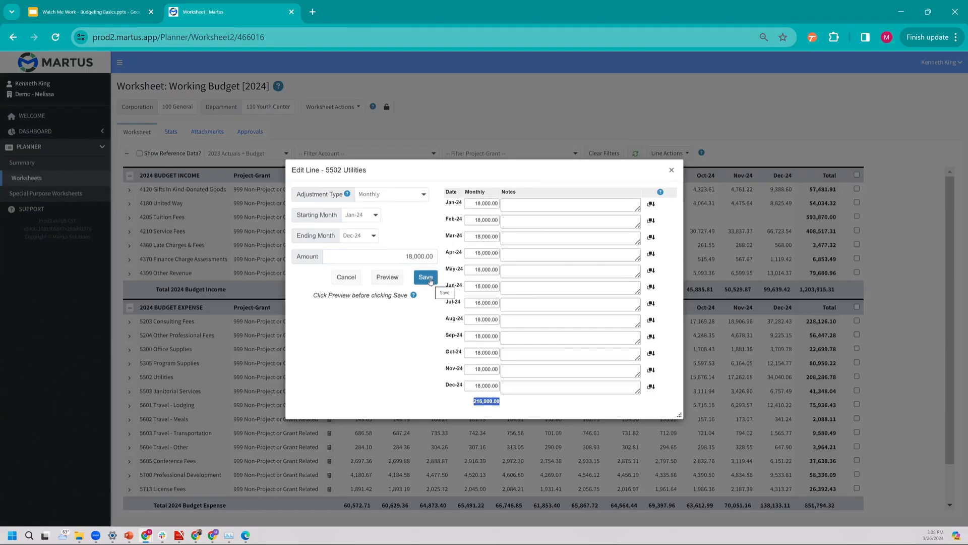
left_click(497, 407)
left_click(510, 405)
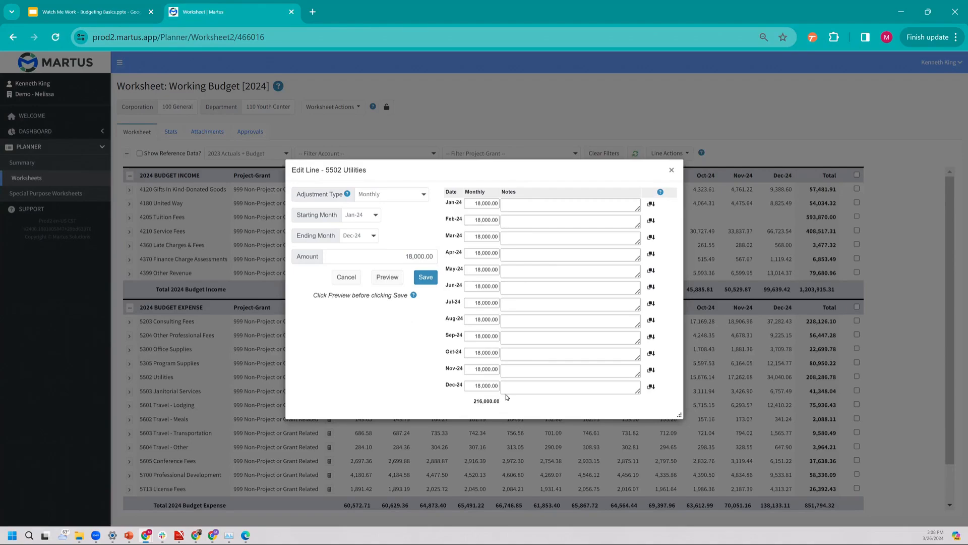
left_click(430, 281)
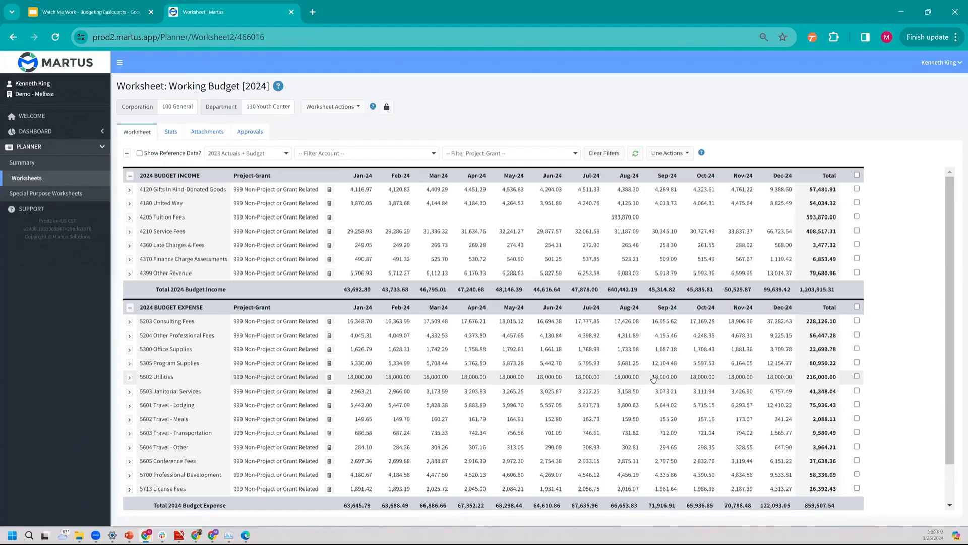
left_click(857, 377)
left_click(857, 376)
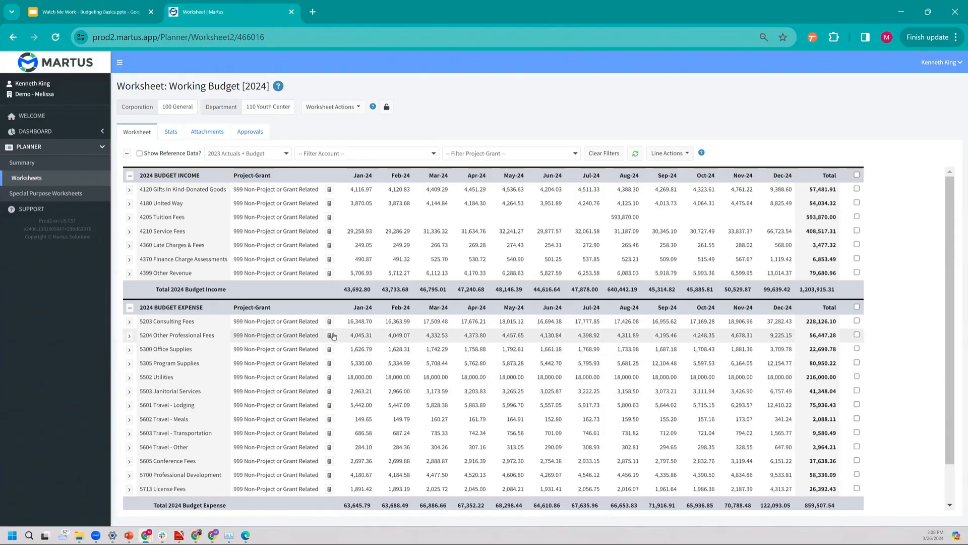
Give the 5503 Janitorial Services line an Annual adjustment of 45,000 for Jan-24 through Dec-24 and preview the monthly spread.
left_click(330, 392)
left_click(416, 195)
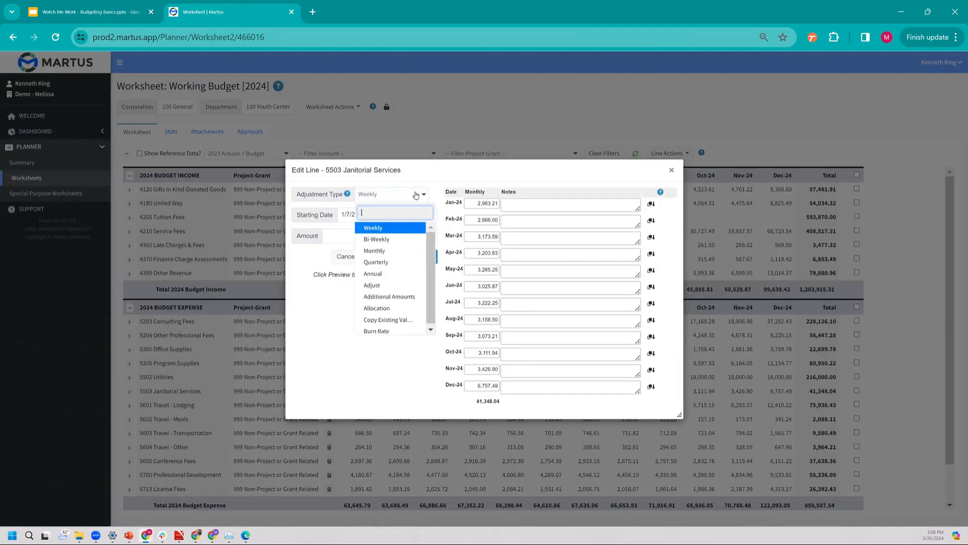
left_click(376, 274)
double_click(487, 402)
left_click(429, 254)
type("450000.00")
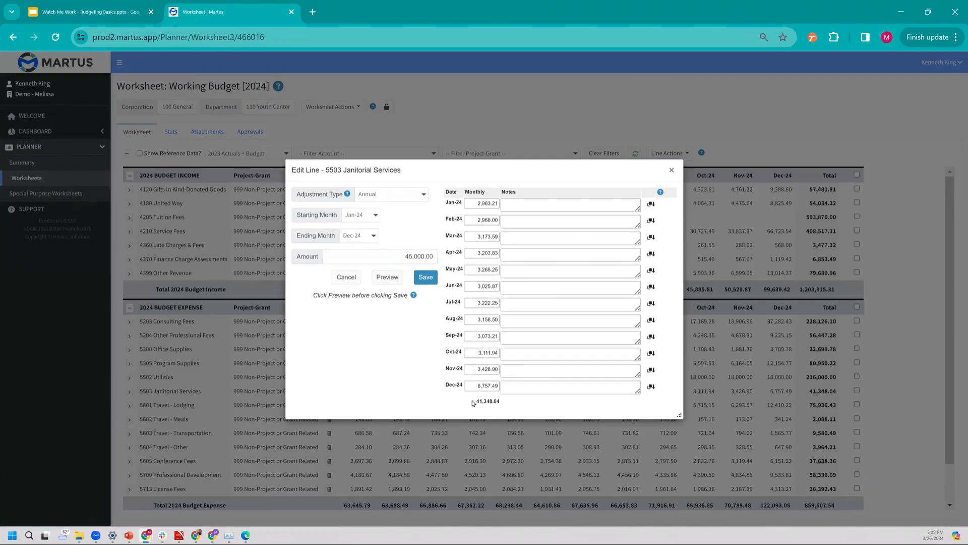
left_click(385, 196)
left_click(393, 272)
left_click(392, 278)
double_click(490, 401)
Enter the note "45000 annually" for Jan-24 on the Janitorial Services line and copy it down to all following months.
left_click(529, 204)
type("ually")
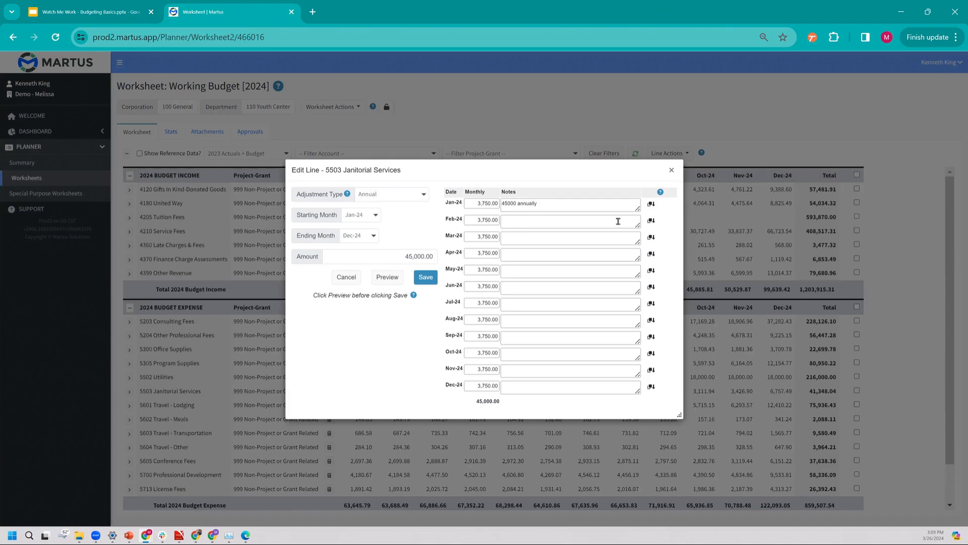
left_click(651, 205)
Clear the notes from Apr-24 onward, refill them by copying the Mar-24 note down, and save the Janitorial Services line.
triple_click(585, 253)
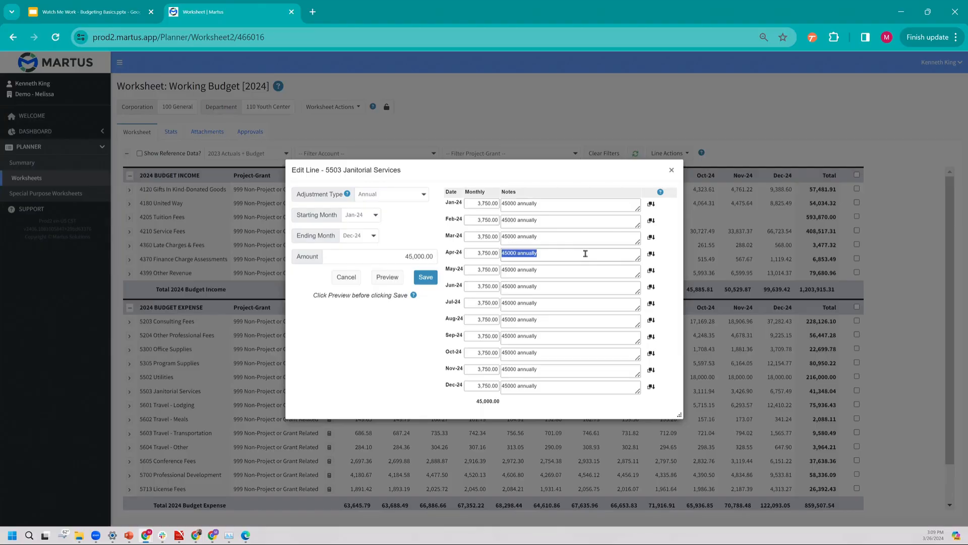
key("BackSpace")
left_click(651, 255)
left_click(651, 237)
left_click(426, 277)
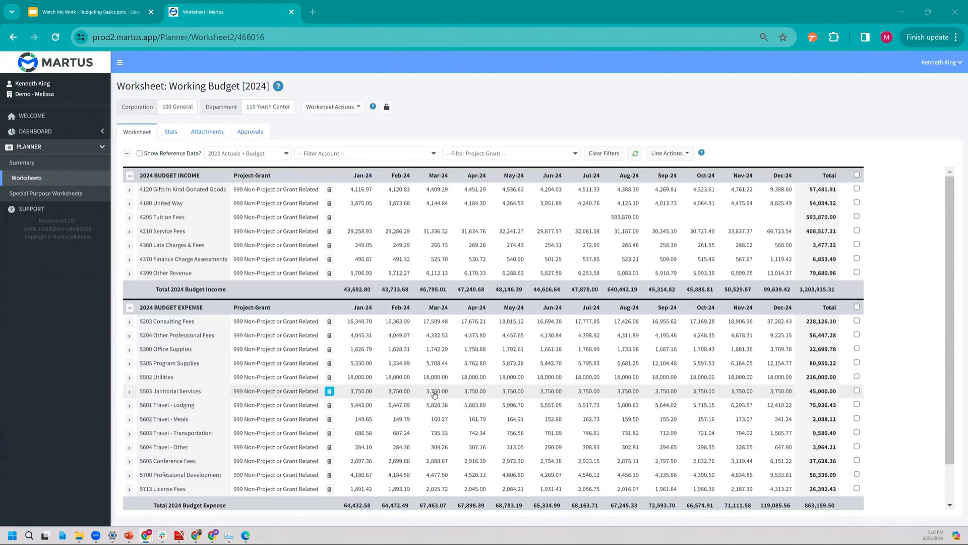
mouse_move(435, 394)
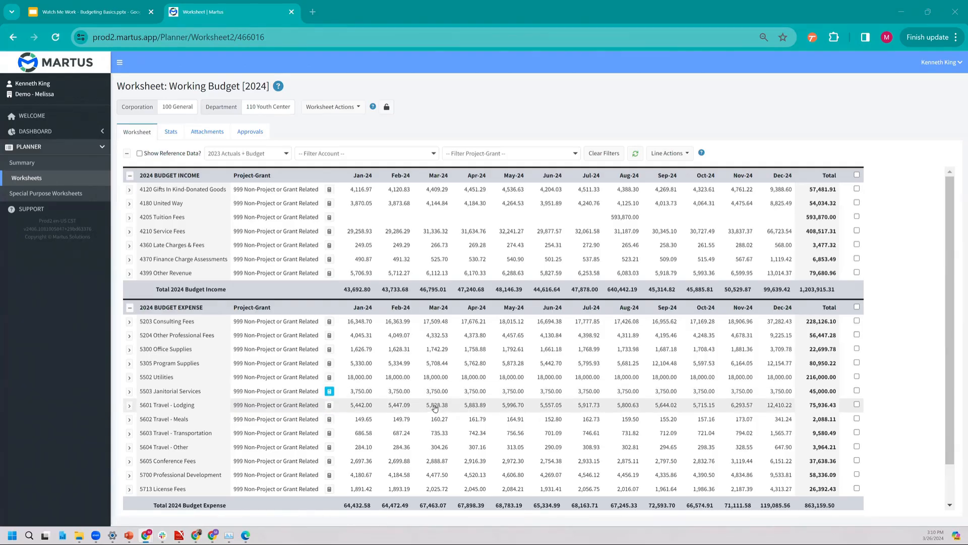
Edit the 5300 Office Supplies line with the Copy Existing Values adjustment type, using 2023 Budget as the source for all months.
left_click(329, 350)
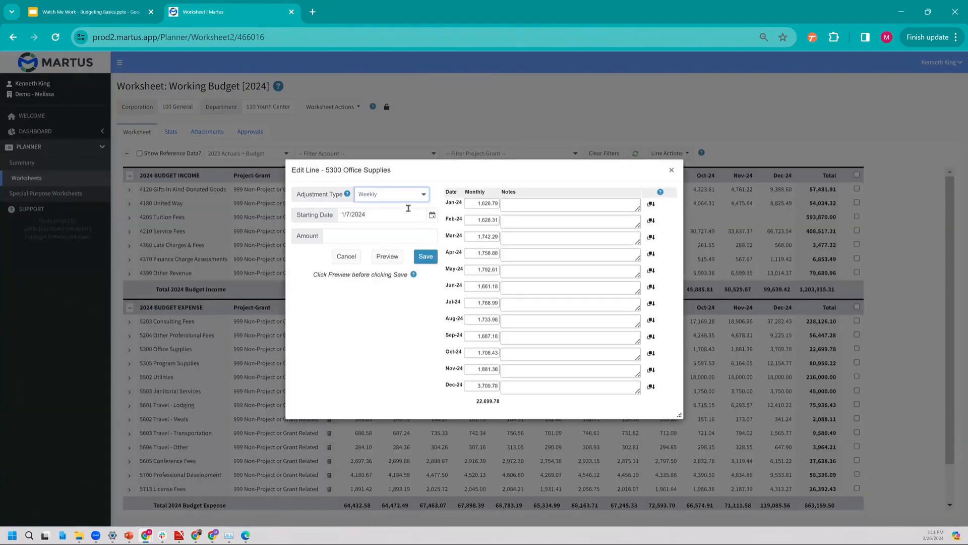
left_click(407, 200)
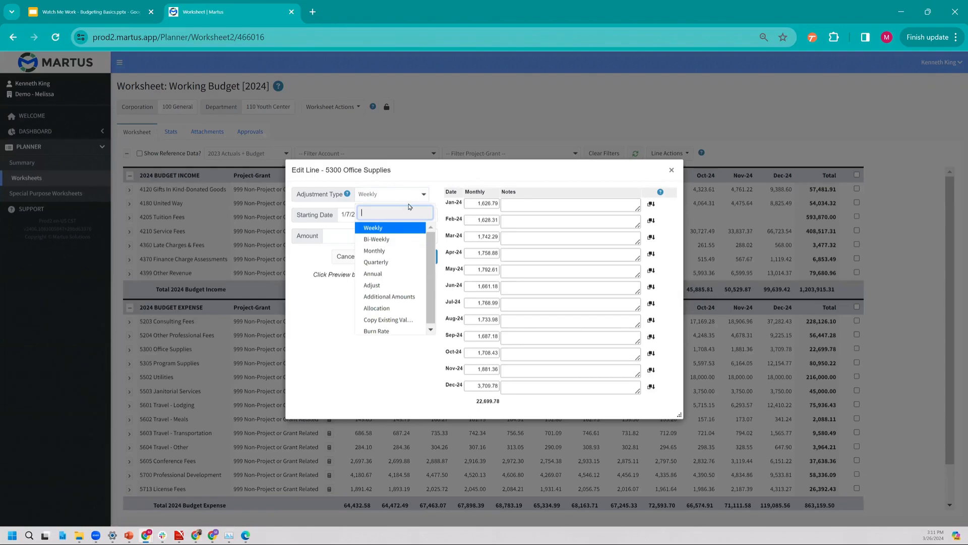
left_click(401, 323)
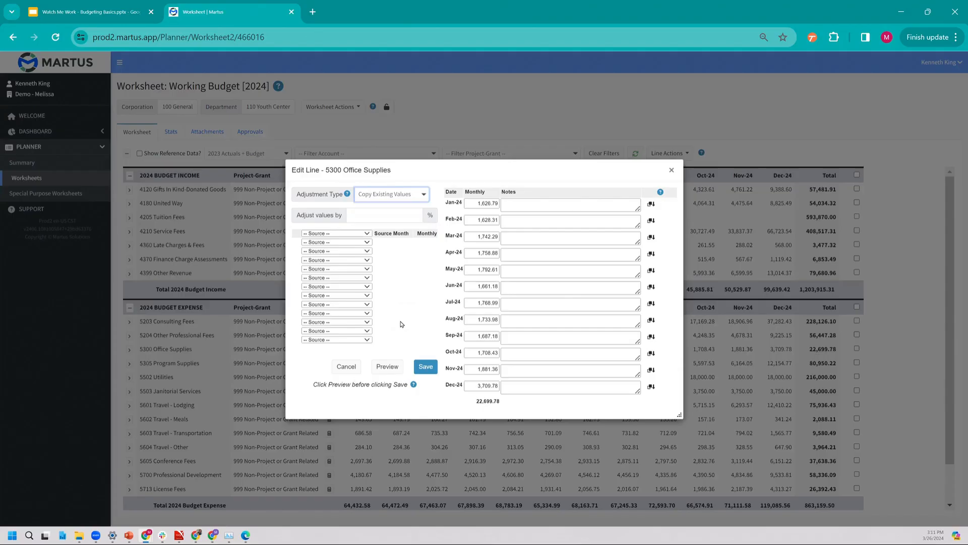
left_click_drag(547, 168, 763, 169)
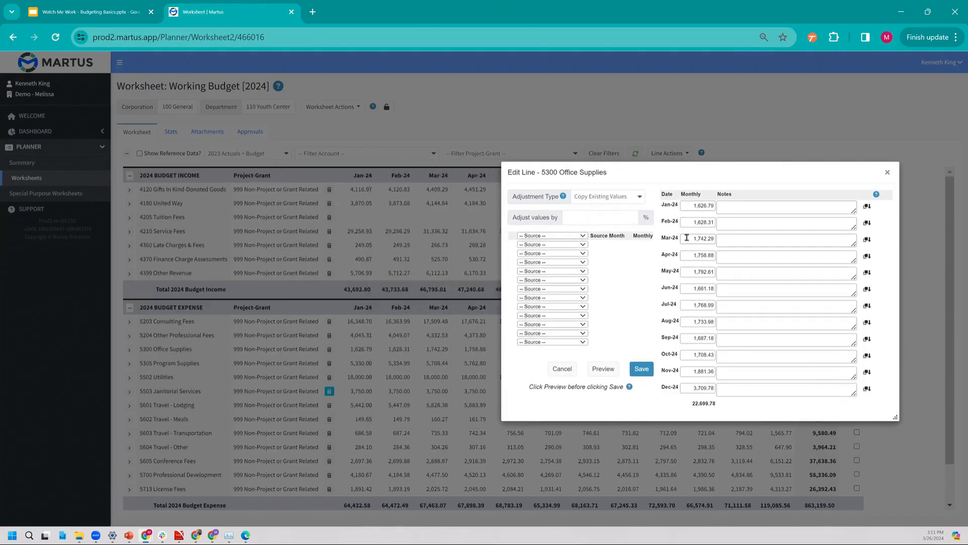
left_click(557, 235)
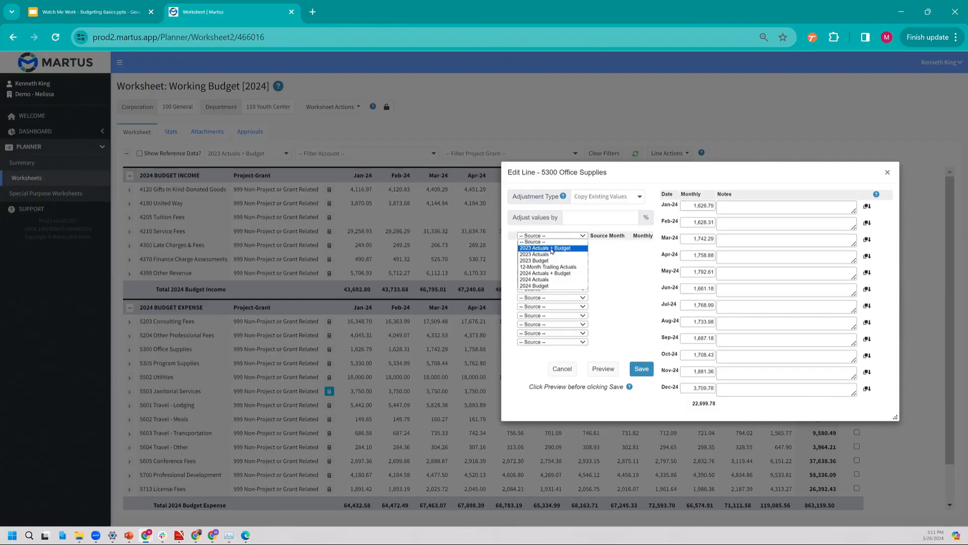
left_click(567, 249)
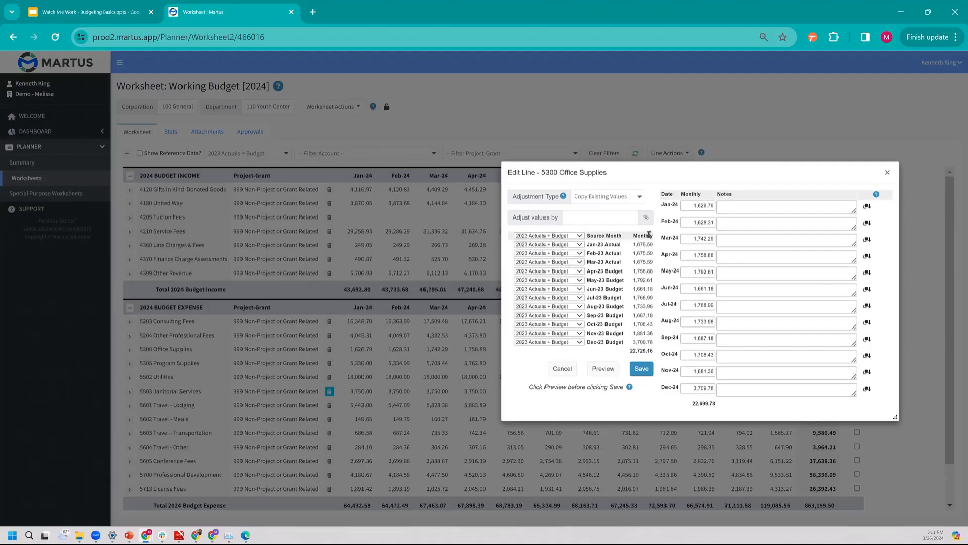
left_click(570, 235)
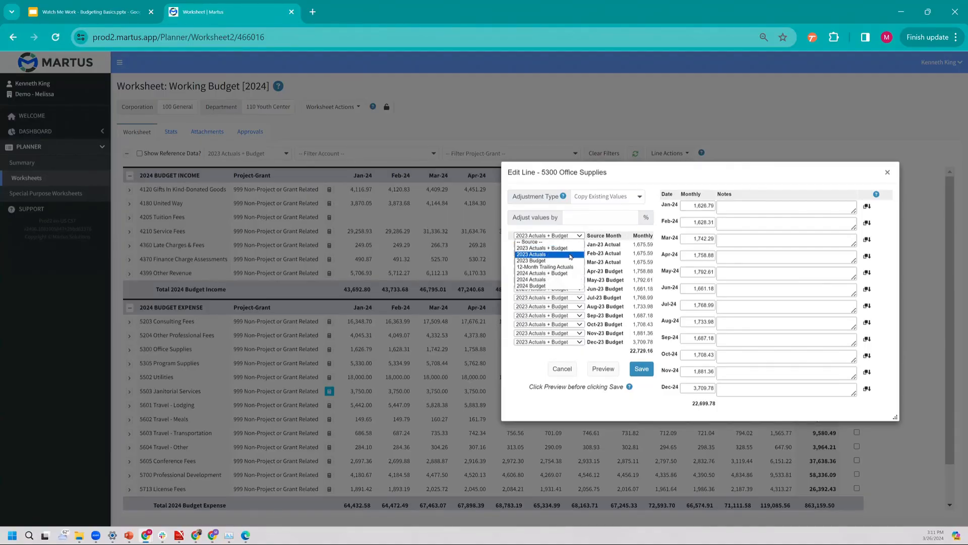
left_click(570, 255)
left_click(554, 236)
left_click(542, 261)
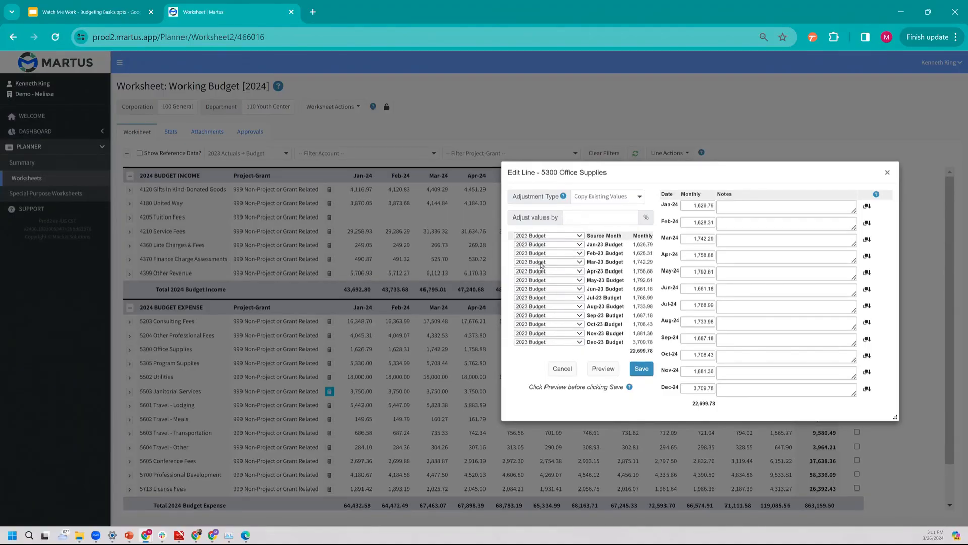
Adjust the Office Supplies values by 95%, add the note "Decreased by 5%" to every month and save the line.
left_click(590, 221)
type("105")
double_click(632, 218)
type("95")
left_click(771, 209)
type("Decreased by")
left_click(866, 206)
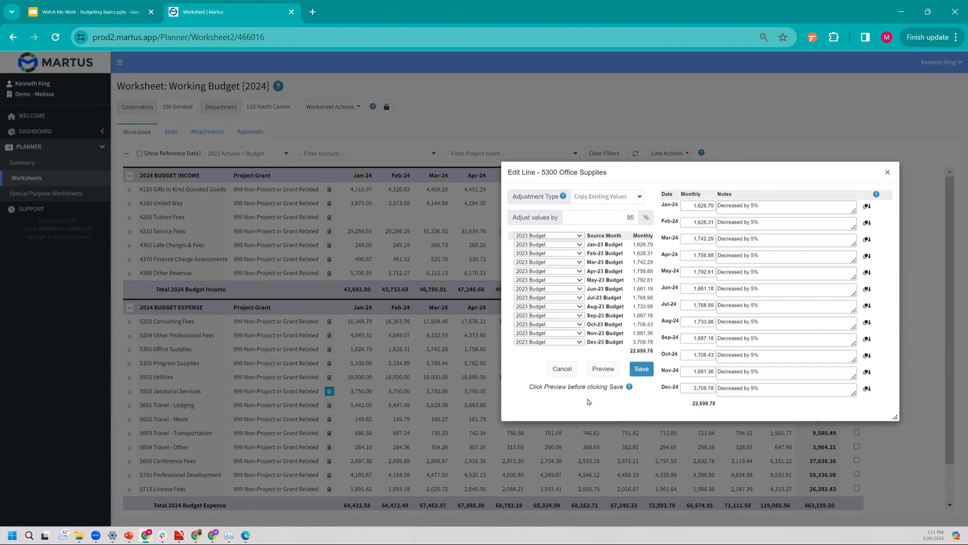
left_click(637, 368)
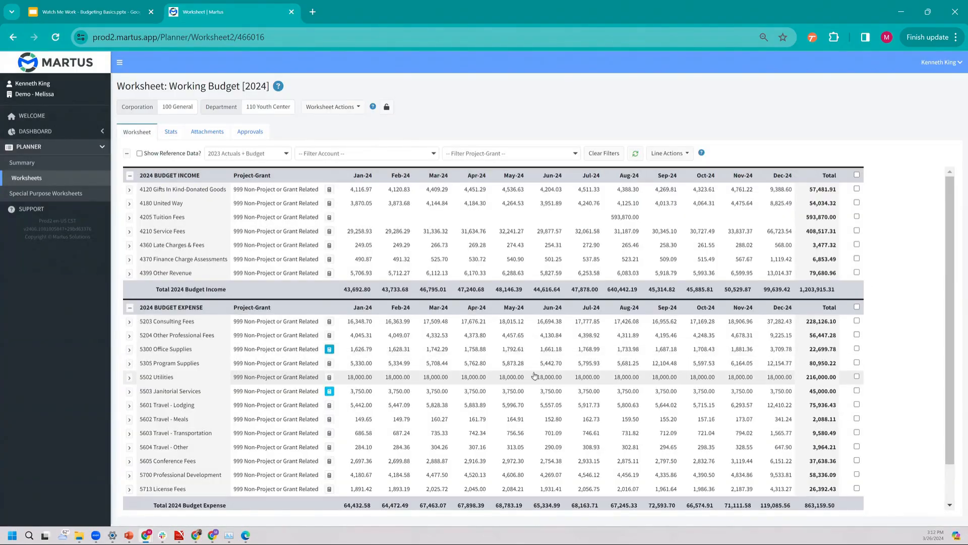
Edit the 5204 Other Professional Fees line with the Allocation adjustment type, using 2023 Actuals + Budget as the source for all months.
left_click(330, 336)
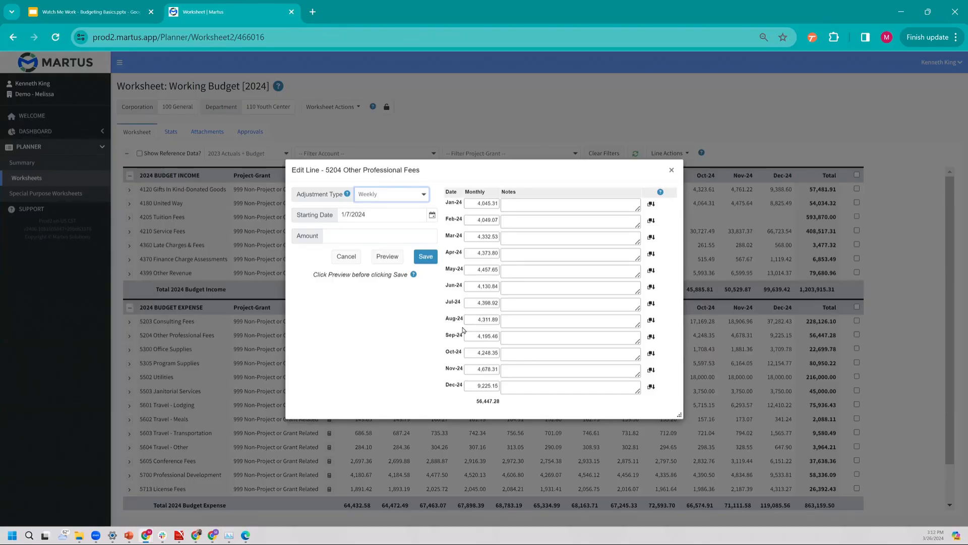
left_click(391, 194)
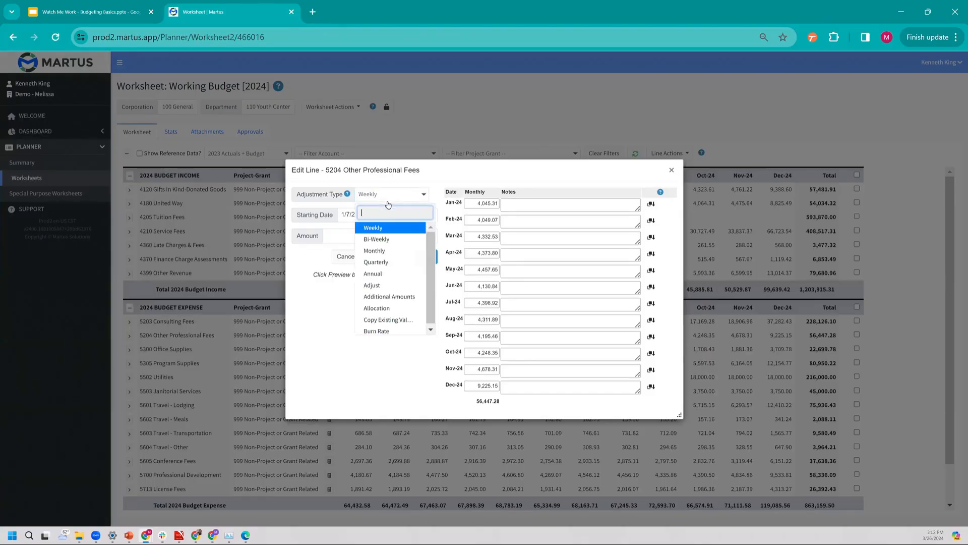
left_click(392, 309)
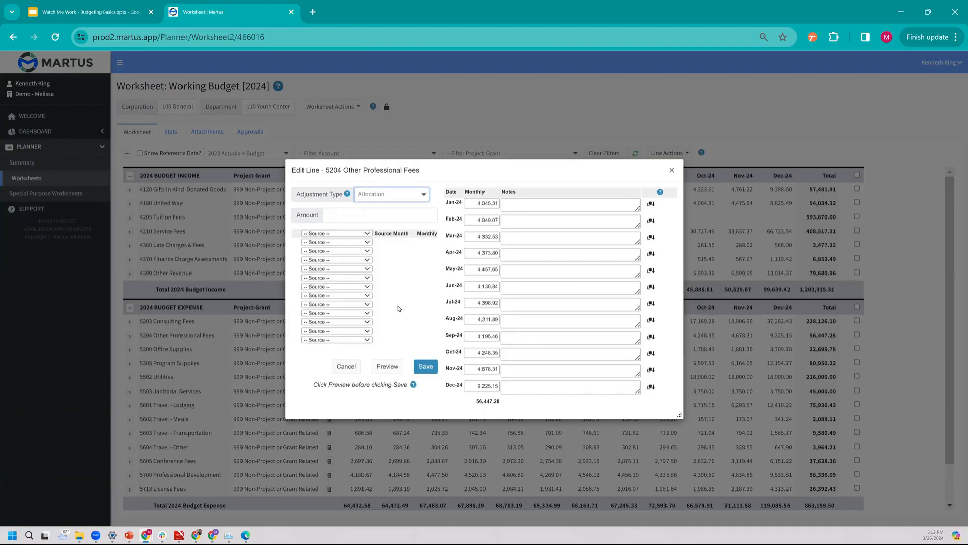
left_click(366, 234)
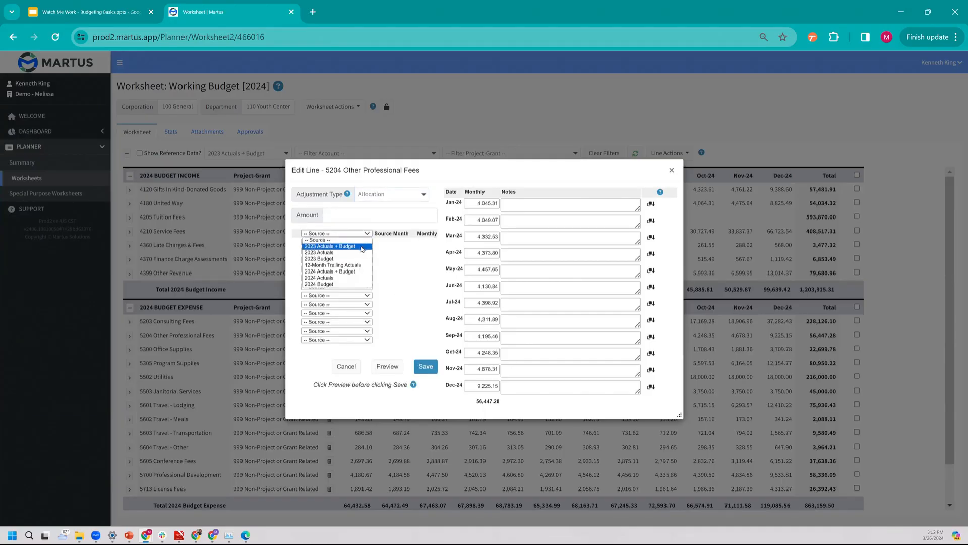
left_click(360, 246)
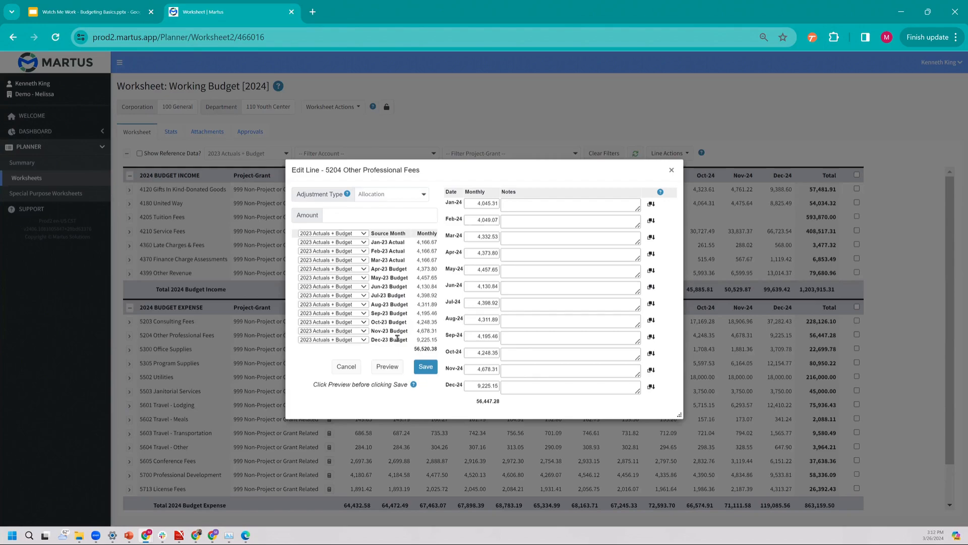
double_click(480, 402)
left_click(556, 412)
Set the allocation amount for Other Professional Fees to 60,000 and preview the monthly spread.
left_click(404, 223)
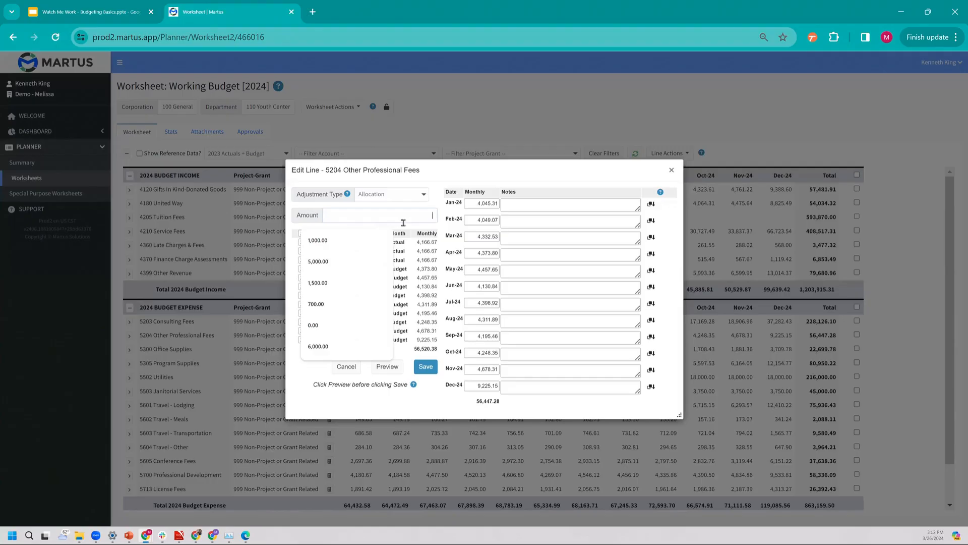
type("60000")
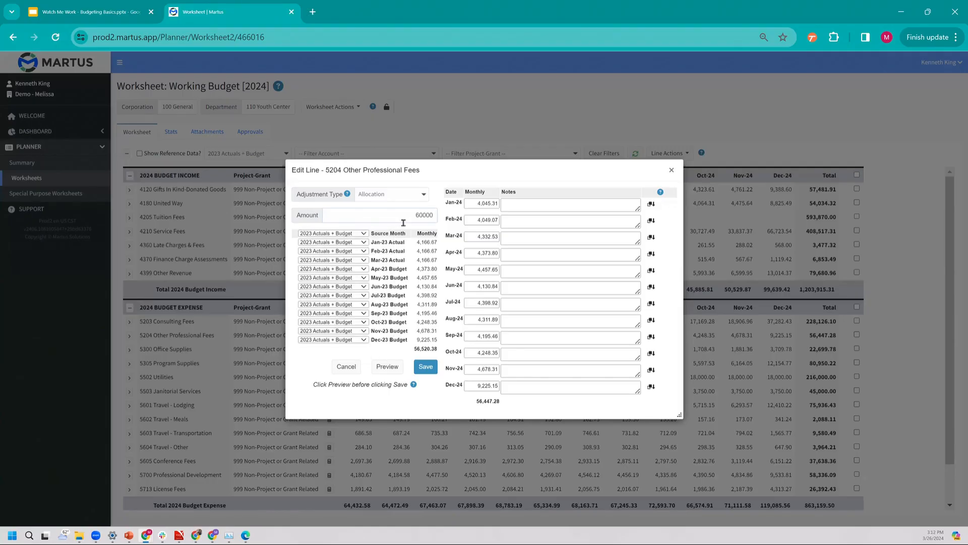
key("Tab")
double_click(429, 243)
double_click(425, 347)
double_click(427, 216)
left_click(381, 368)
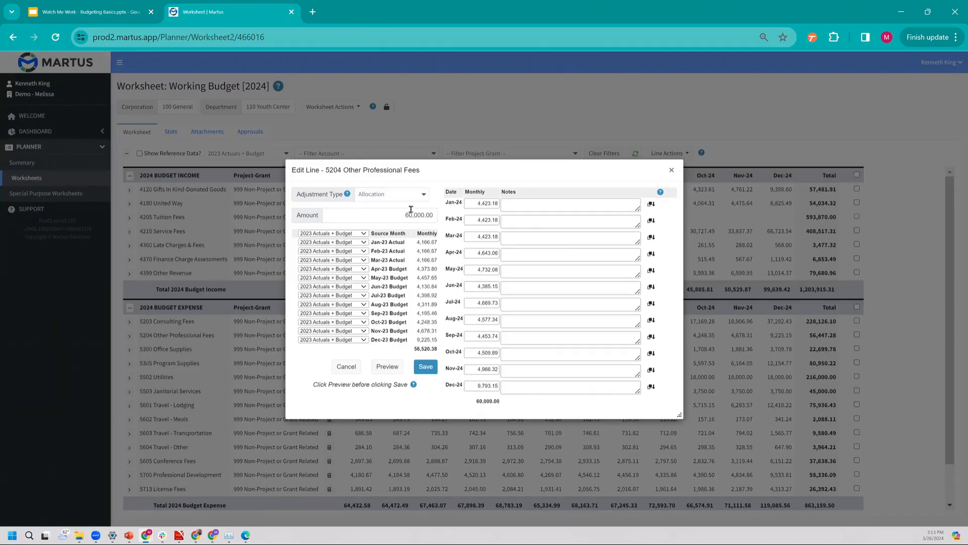
Check the allocated total against the entered amount and set the Mar-24 value of Other Professional Fees to 5,423.18.
double_click(411, 215)
double_click(488, 402)
left_click(521, 411)
double_click(492, 237)
key("Home")
key("Right")
key("Delete")
type("5")
key("Tab")
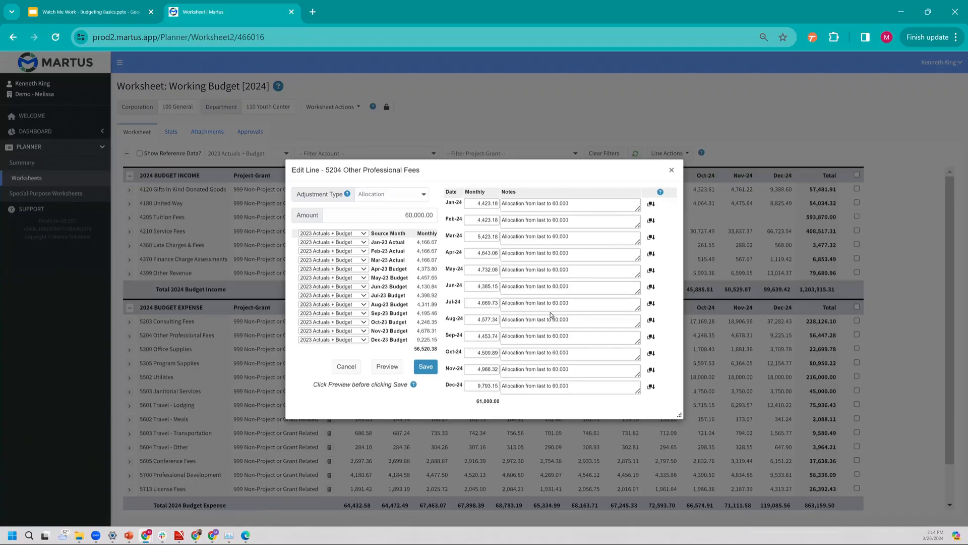
Append "- added addition 1,000 for reasons." to the Mar-24 note and save the Other Professional Fees line.
left_click(574, 239)
type("added addition 1,000 for reasons.")
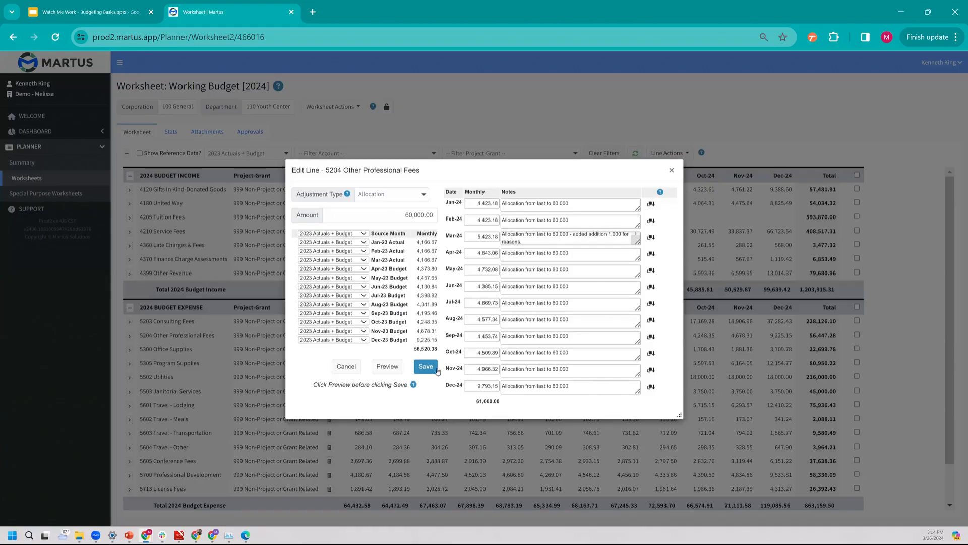
left_click(425, 368)
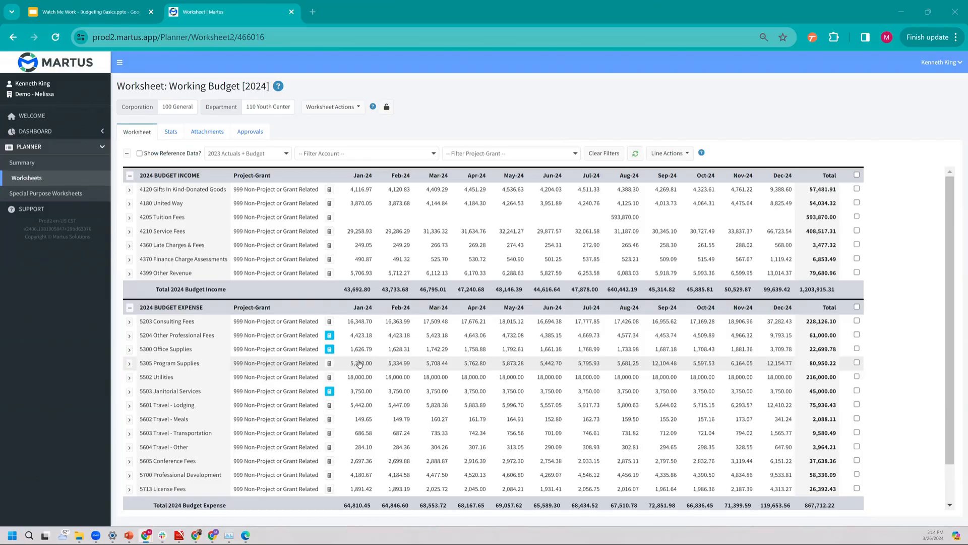
Copy the 2023 Budget reference values into the 5203 Consulting Fees line, adjusting them by 105%.
left_click(129, 324)
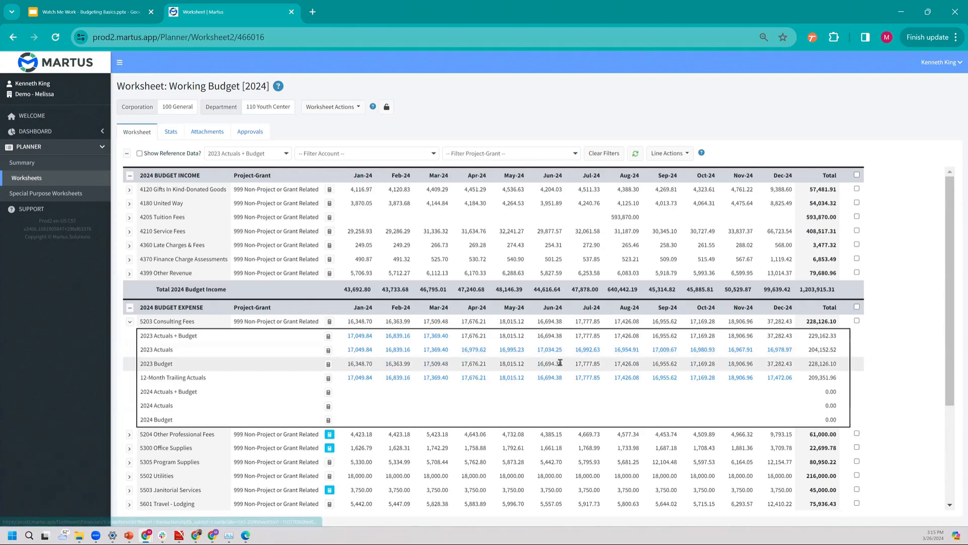
scroll(495, 414, "down", 2)
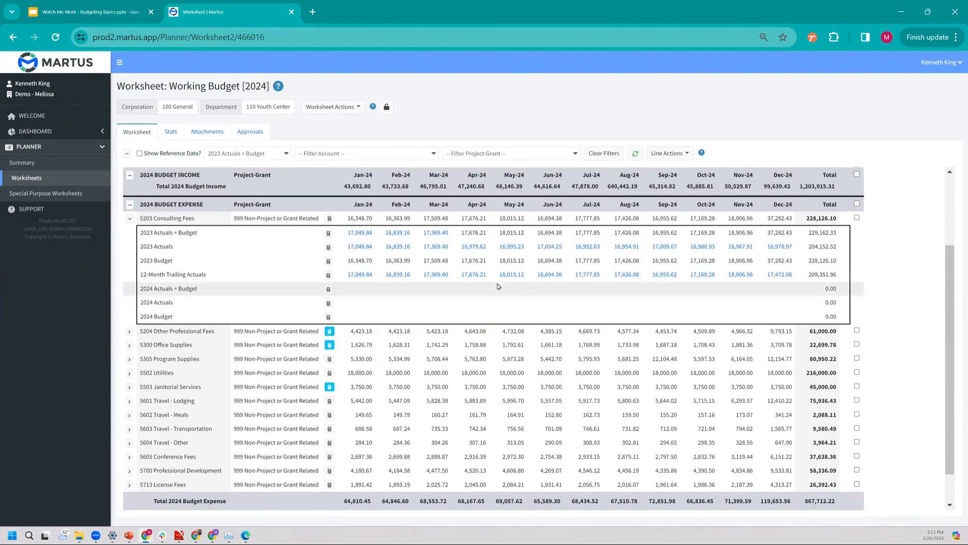
left_click(328, 262)
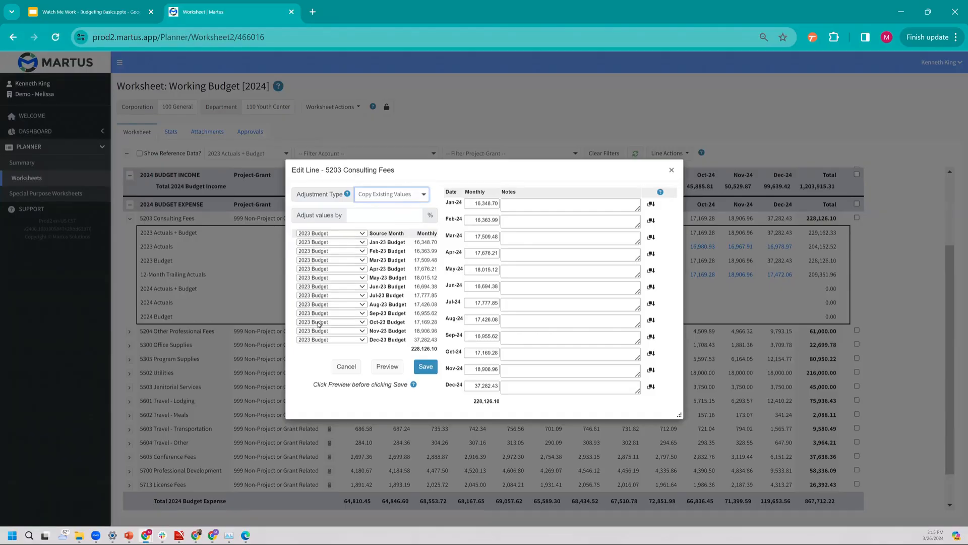
left_click(408, 211)
type("105")
Add the note "Increased by 5%" to every month of the Consulting Fees line and save it.
left_click(515, 201)
type("Increased by 5%")
left_click(652, 205)
left_click(421, 365)
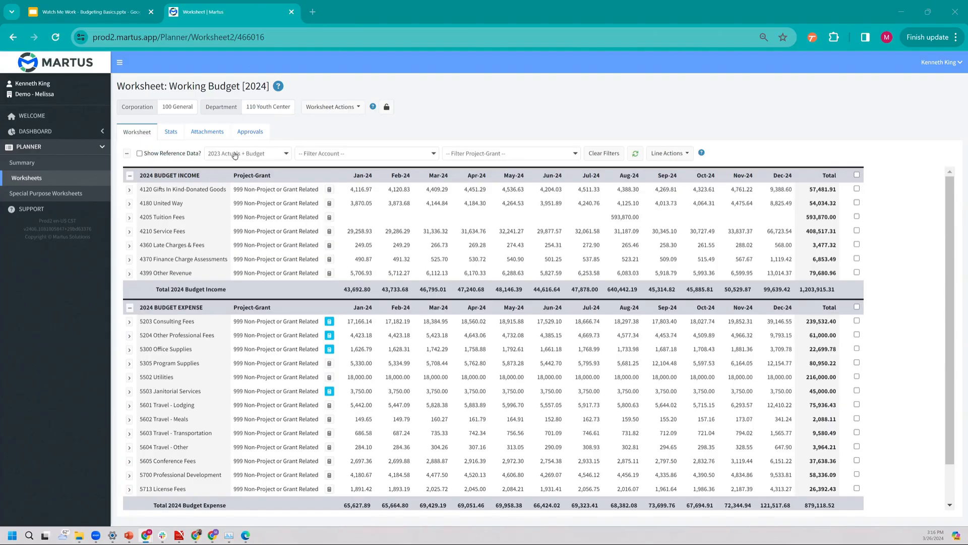
Show the 2023 Actuals + Budget reference data in the worksheet and compare it with the 2024 budget lines.
left_click(186, 154)
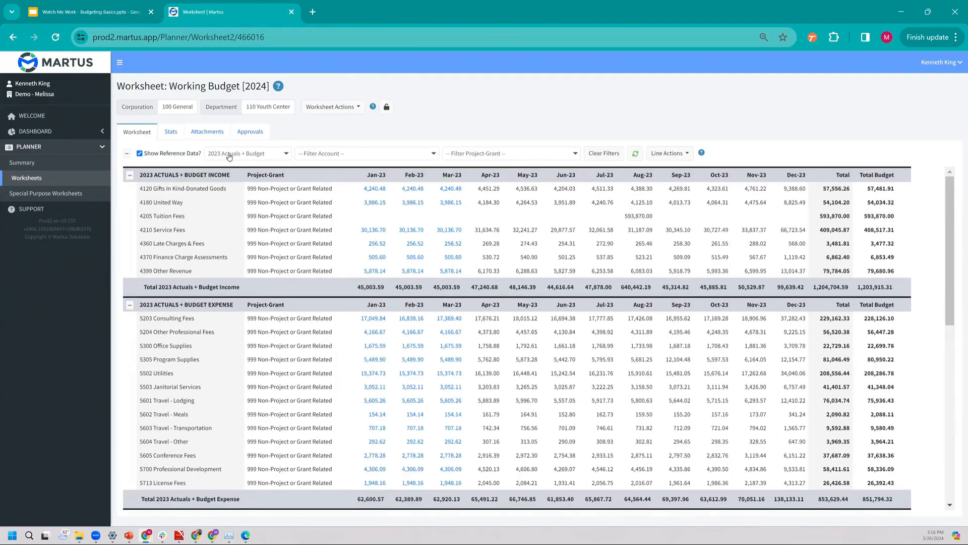
left_click(228, 155)
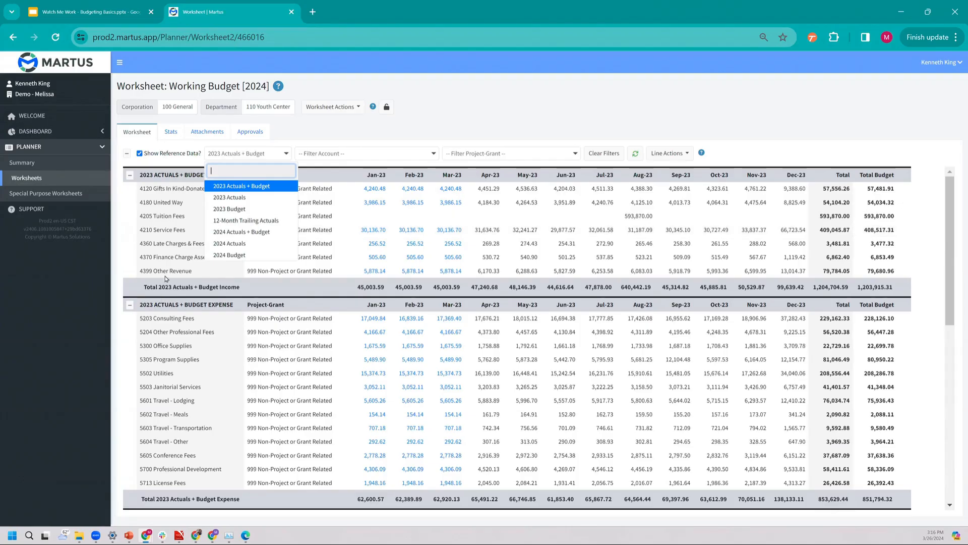
scroll(166, 279, "down", 1)
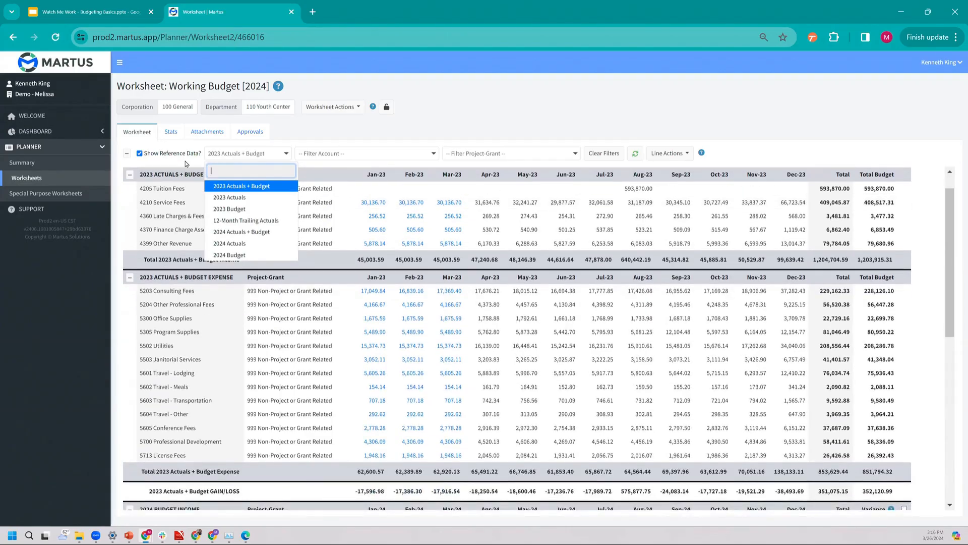
left_click(186, 164)
scroll(147, 247, "down", 2)
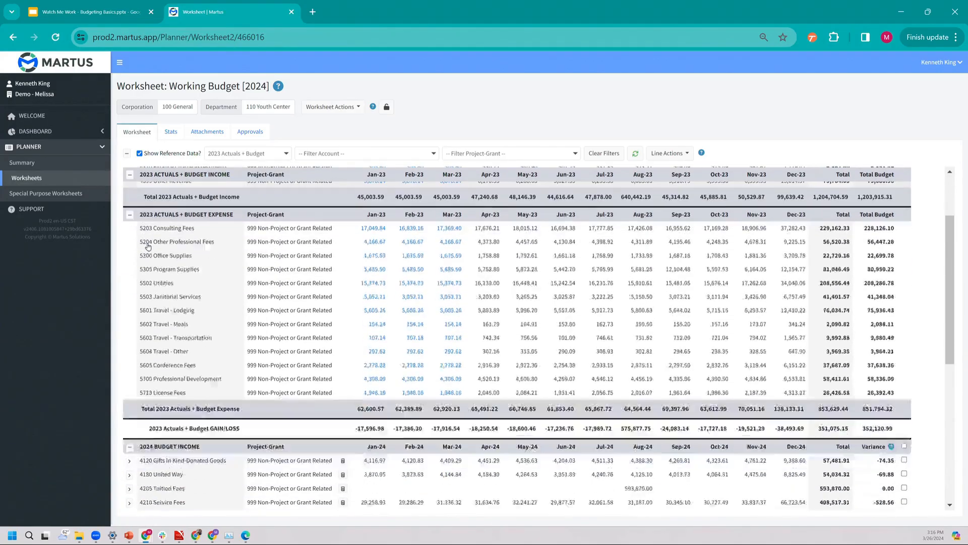
scroll(148, 246, "down", 5)
scroll(173, 202, "up", 10)
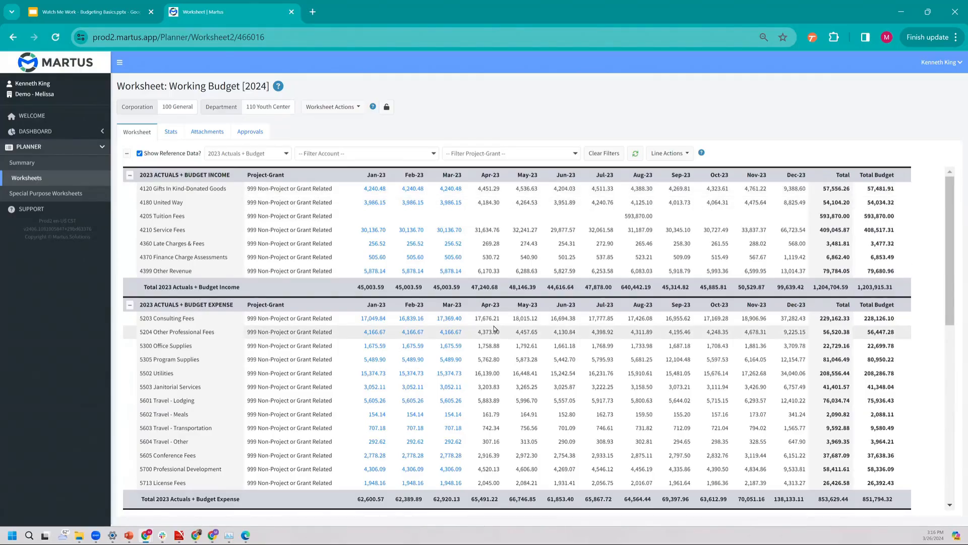
scroll(495, 411, "down", 6)
scroll(497, 413, "up", 6)
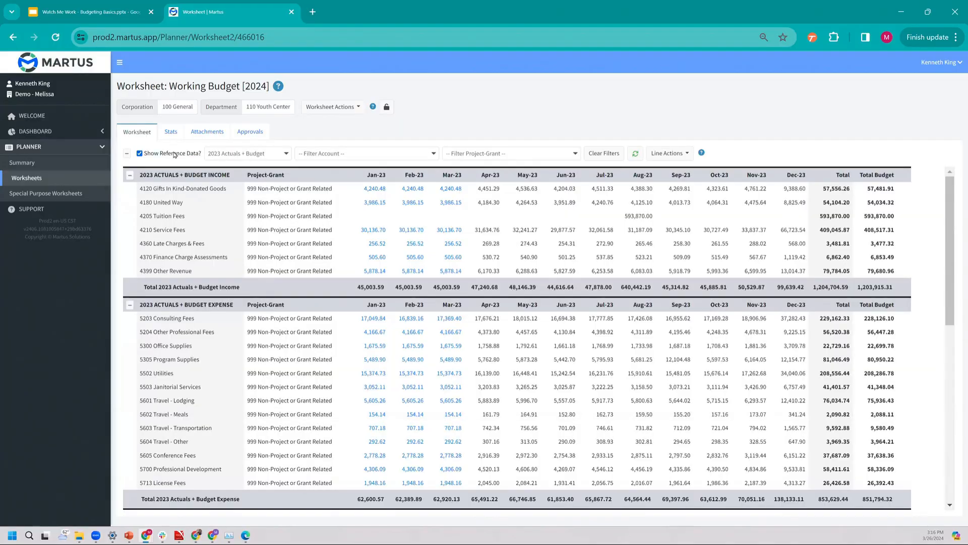
Switch the worksheet's reference data to 12-Month Trailing Actuals.
left_click(223, 154)
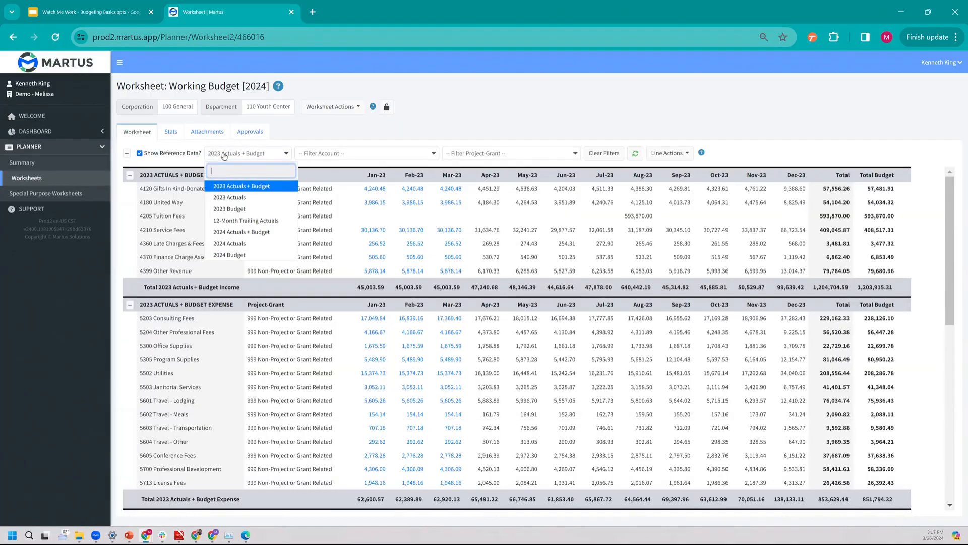
left_click(221, 221)
left_click(346, 140)
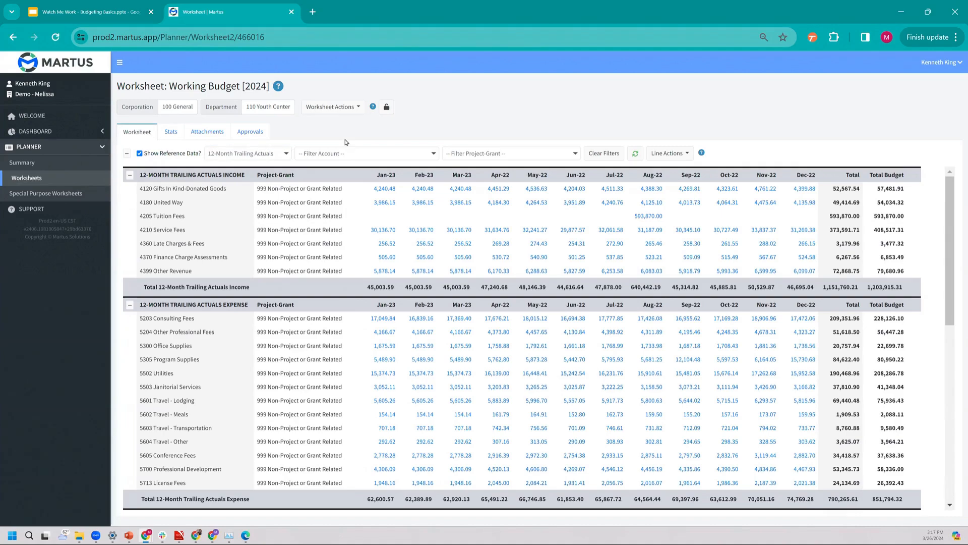
Filter the worksheet to the 4205 Tuition Fees line to compare it with its reference data, and clear the filters.
left_click(168, 217)
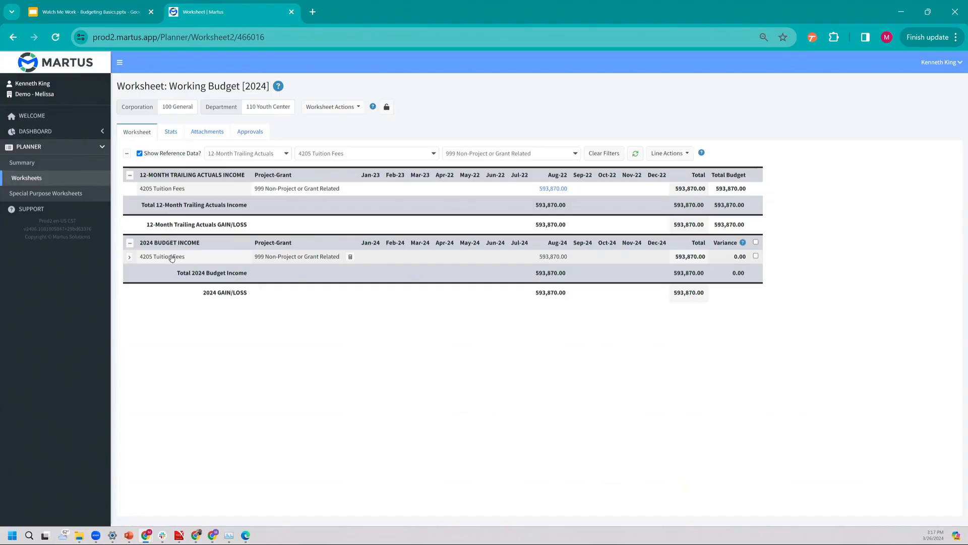
left_click(611, 154)
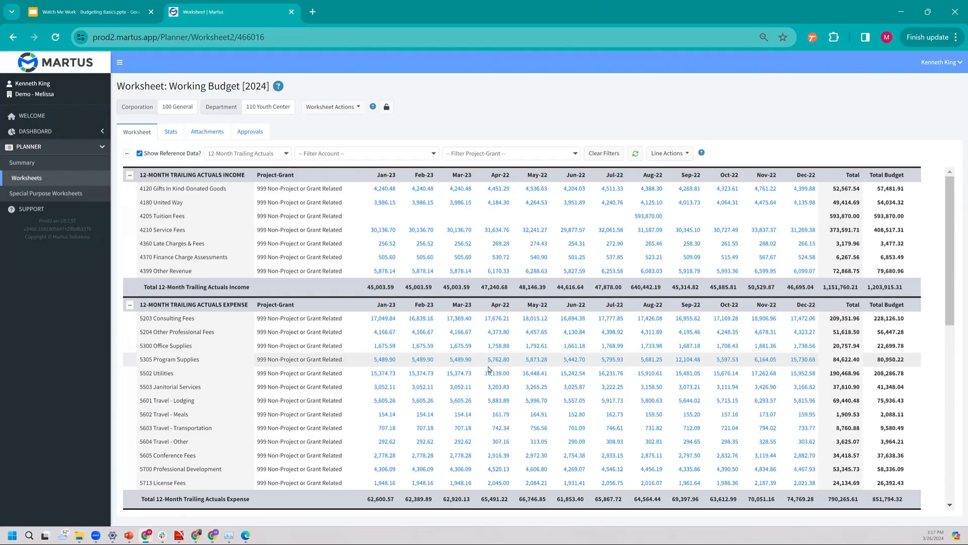
Hide the reference data so that only the 2024 budget income and expense lines are shown.
scroll(489, 370, "down", 5)
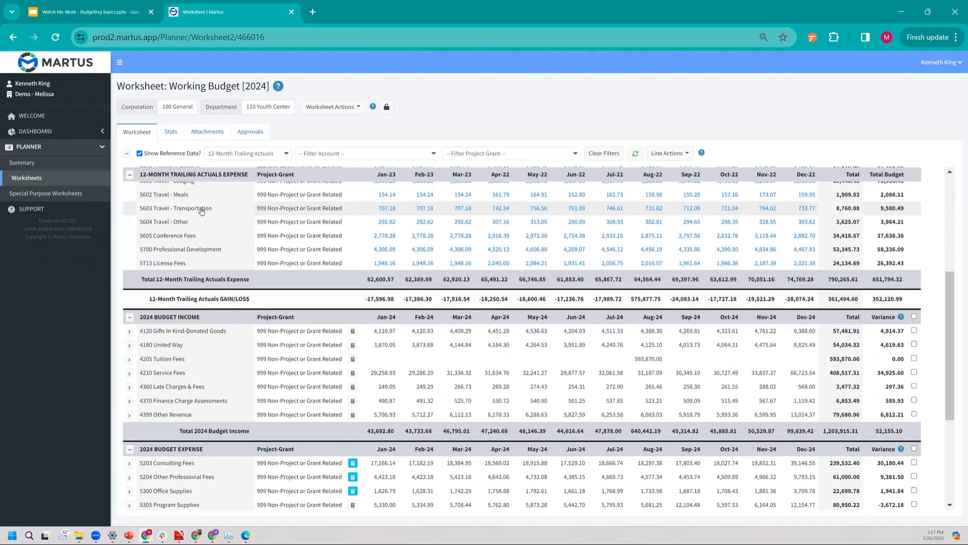
left_click(168, 154)
scroll(415, 327, "up", 1)
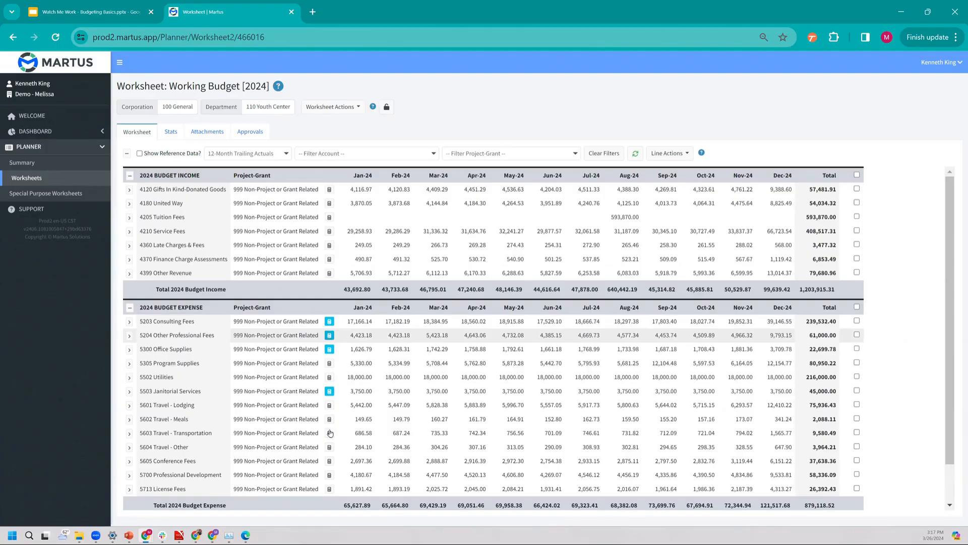
Try entering 6000 for Apr-24 on the 5305 Program Supplies line and moving to the Utilities line without saving.
left_click(472, 364)
type("6000")
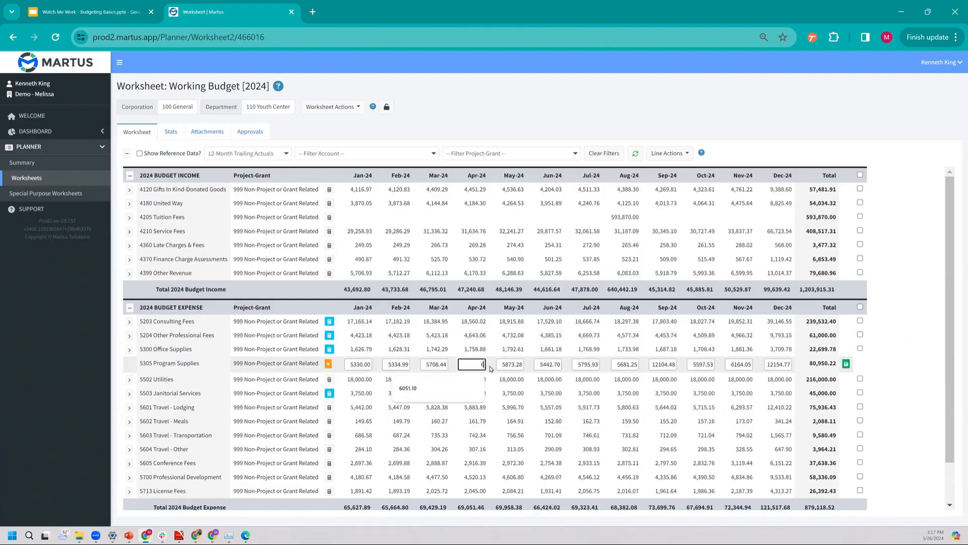
key("Tab")
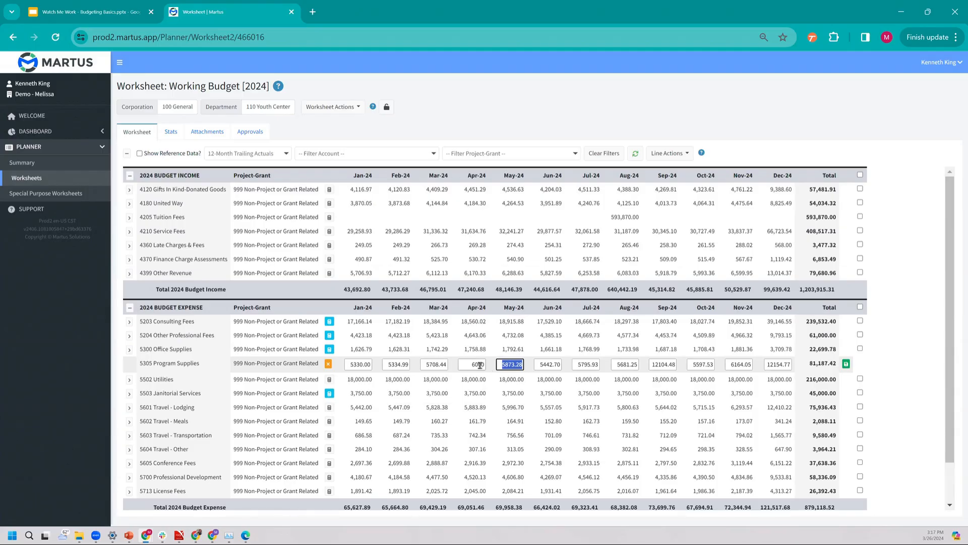
left_click(480, 364)
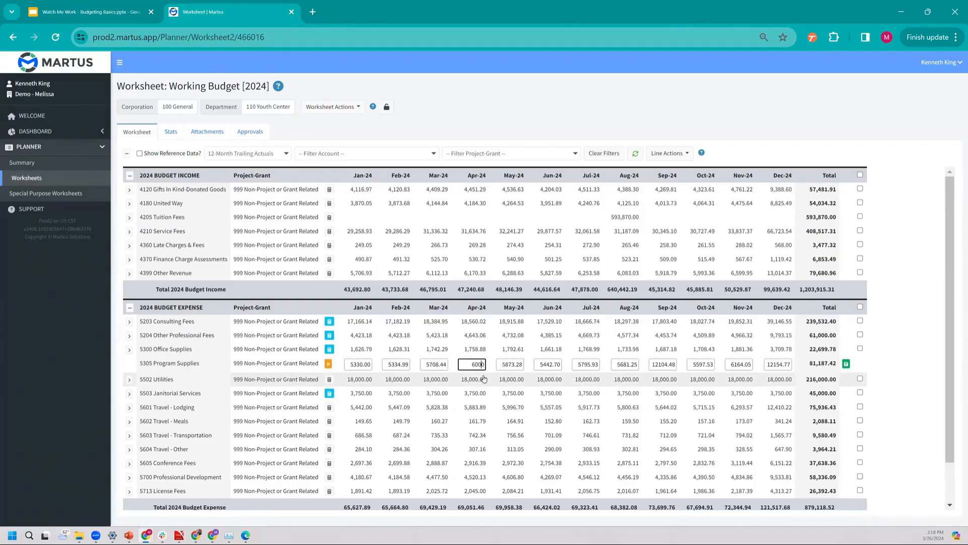
double_click(513, 365)
key("Tab")
key("Tab")
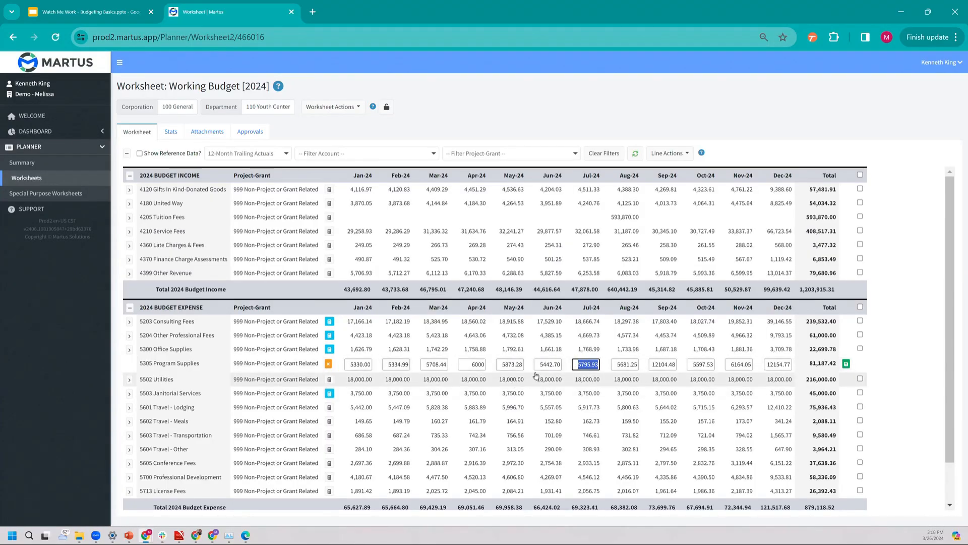
key("Tab")
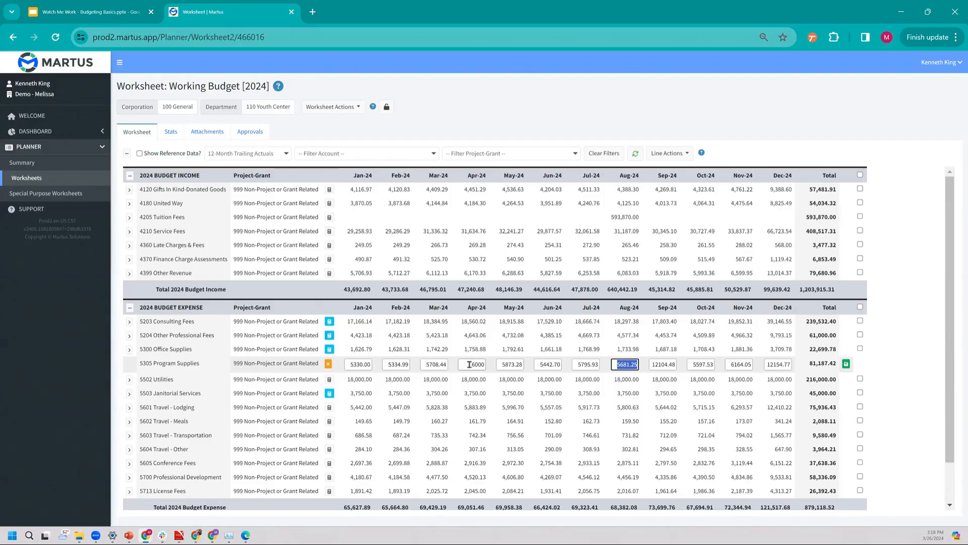
left_click(470, 364)
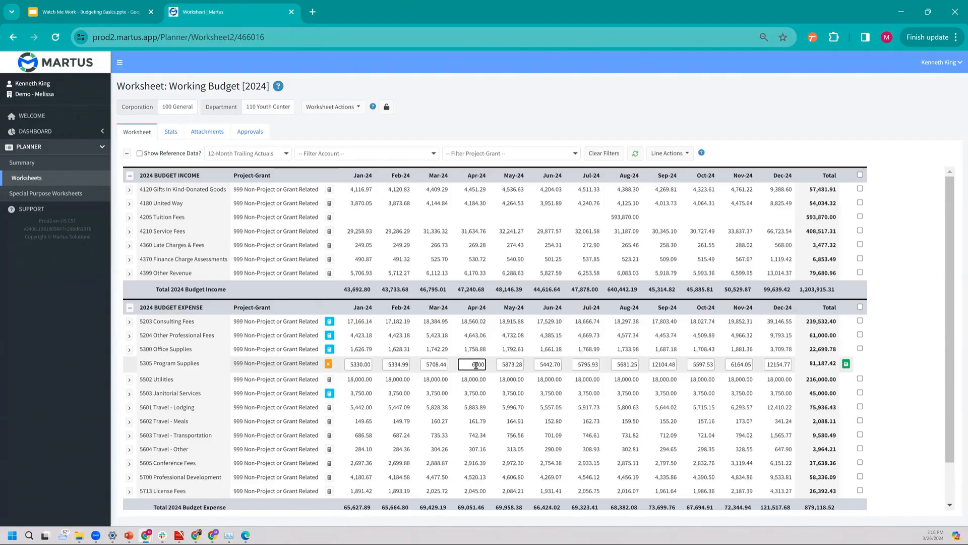
double_click(476, 364)
left_click(474, 381)
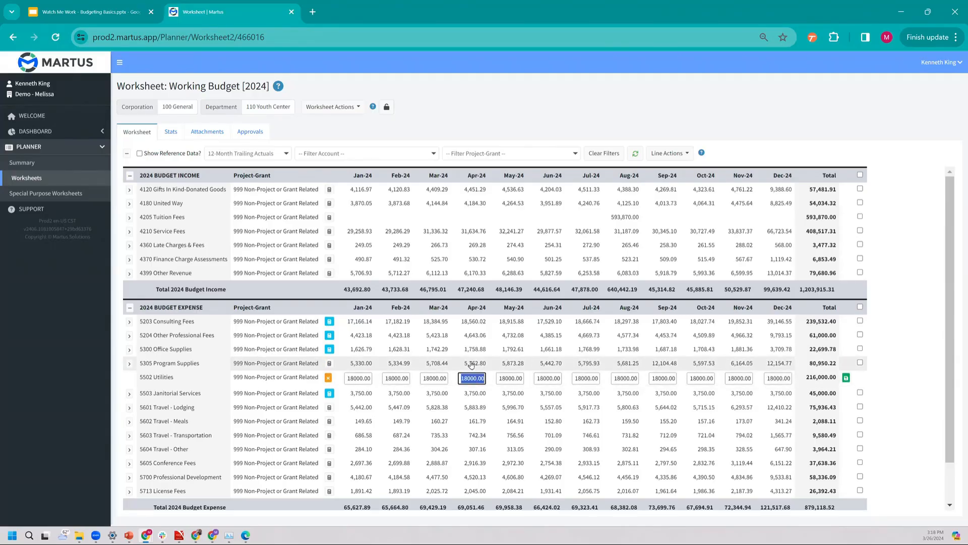
Set Apr-24 of the 5305 Program Supplies line to 6000, save the line and close its inline editing.
left_click(472, 364)
type("6000")
key("Tab")
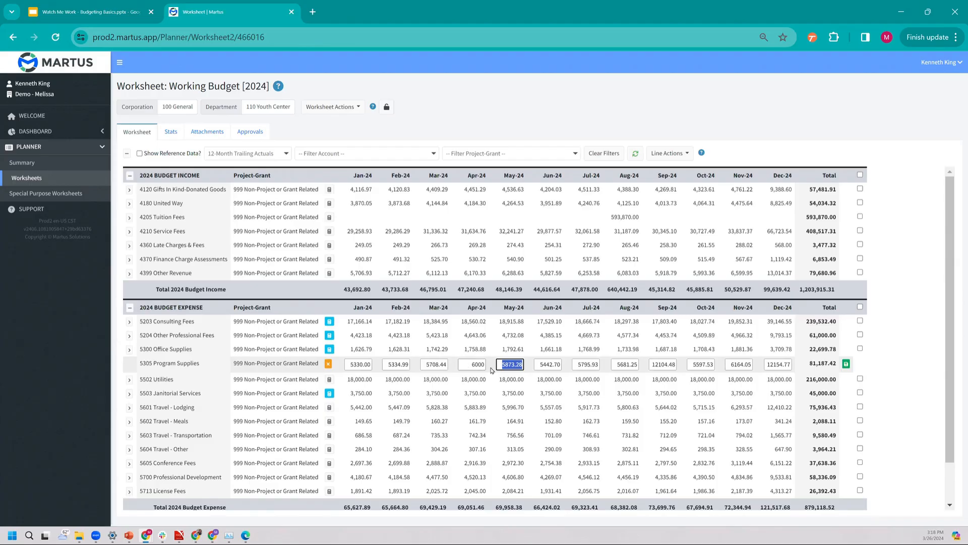
left_click(846, 364)
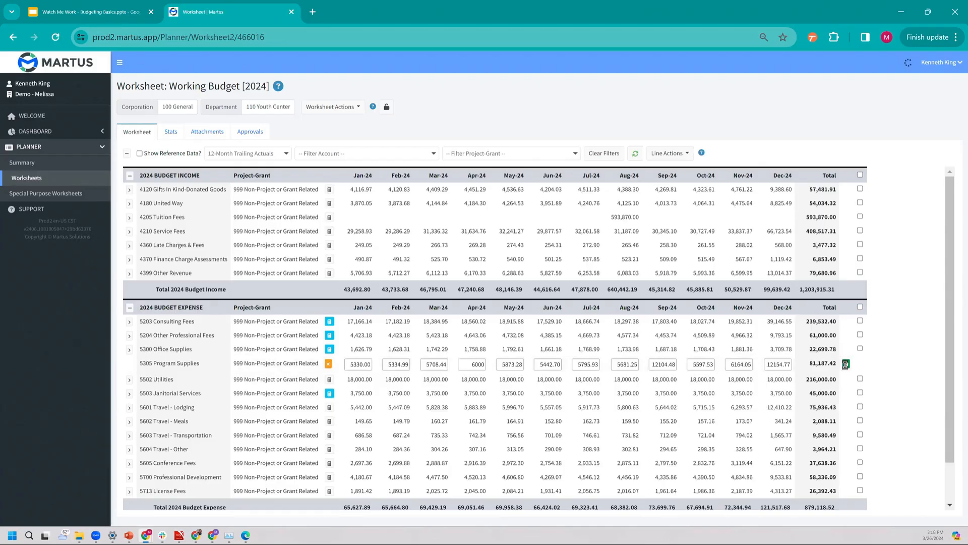
left_click(399, 364)
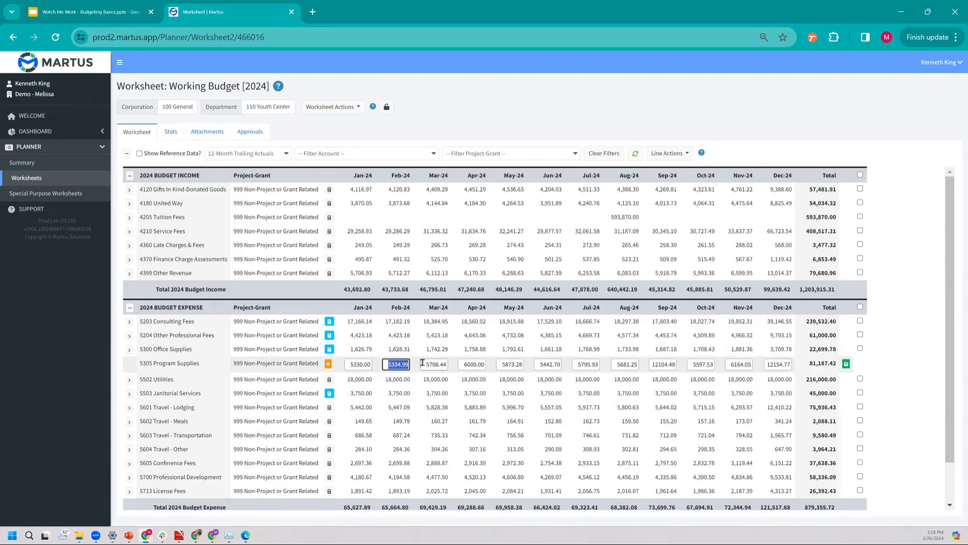
left_click(328, 363)
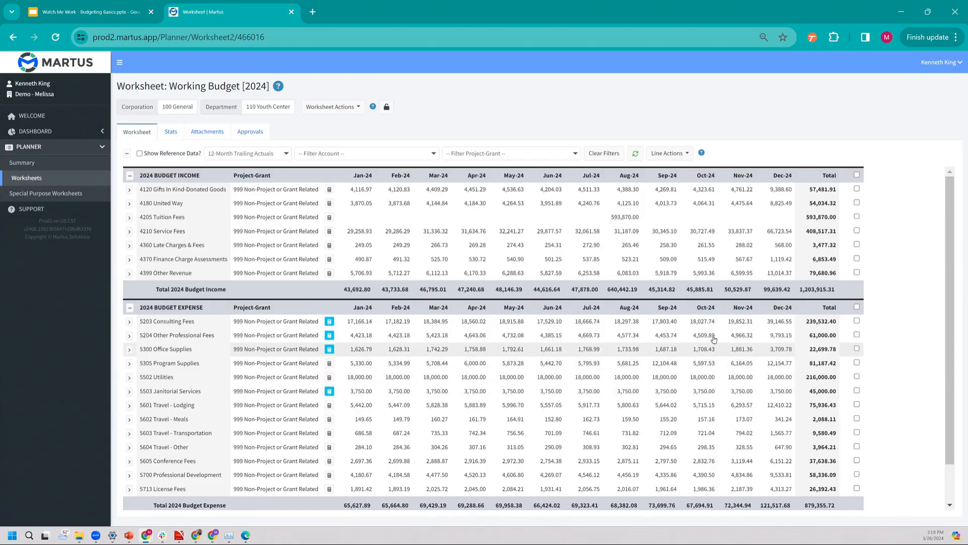
Add a new worksheet line for account 5305 Program Supplies with project-grant 998 Shared.
mouse_move(583, 390)
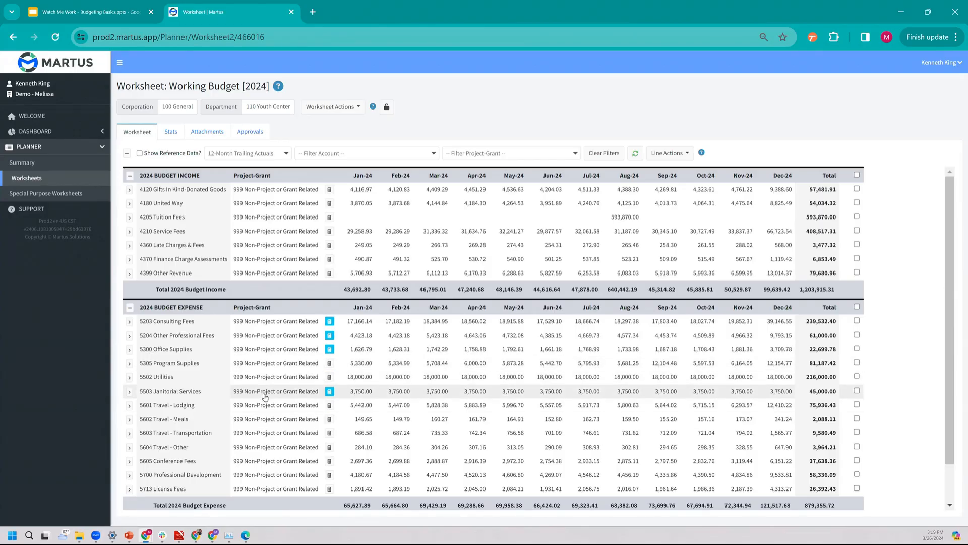
scroll(266, 397, "down", 1)
scroll(265, 397, "up", 1)
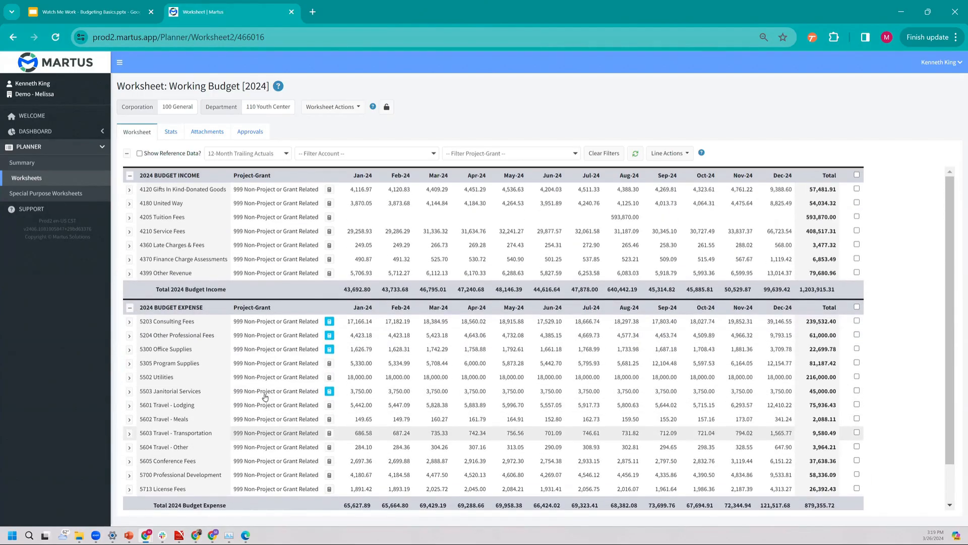
left_click(678, 155)
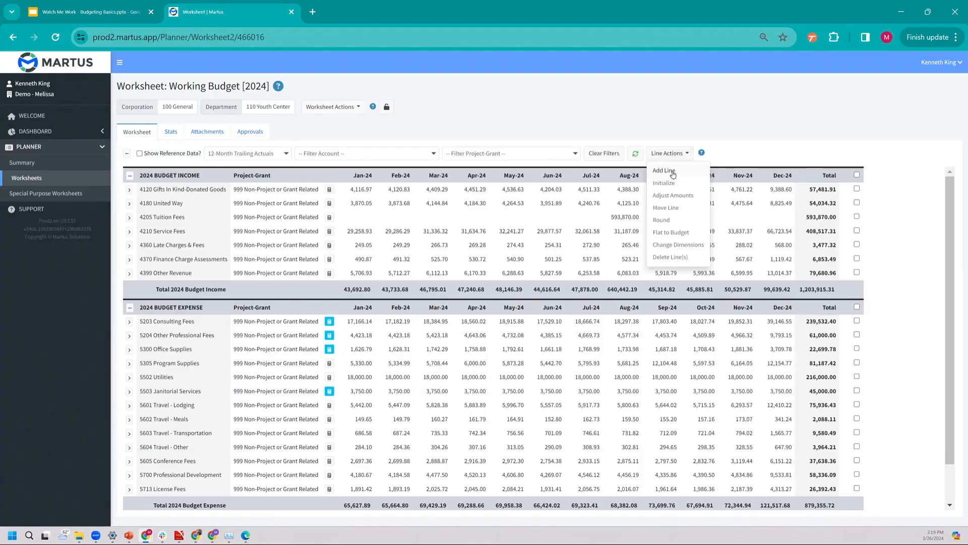
left_click(673, 170)
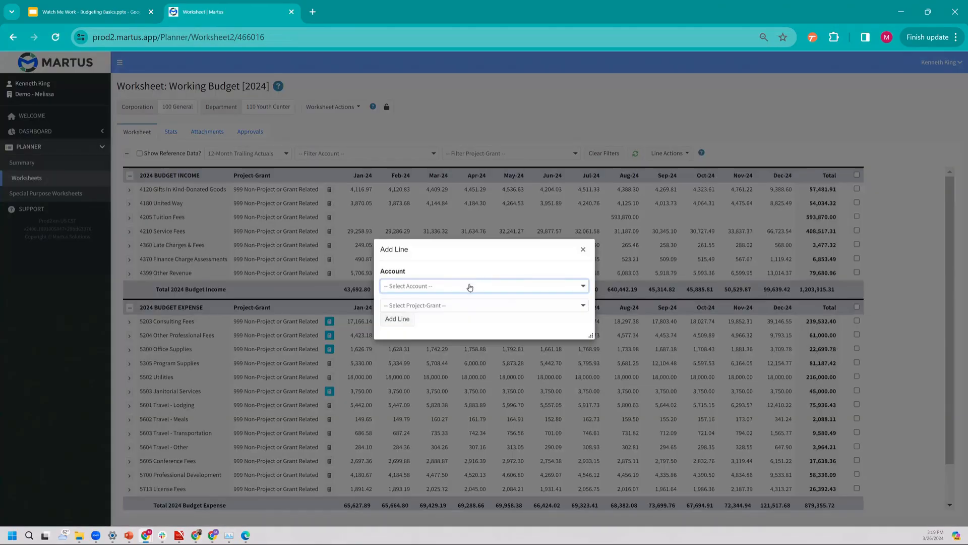
left_click(469, 286)
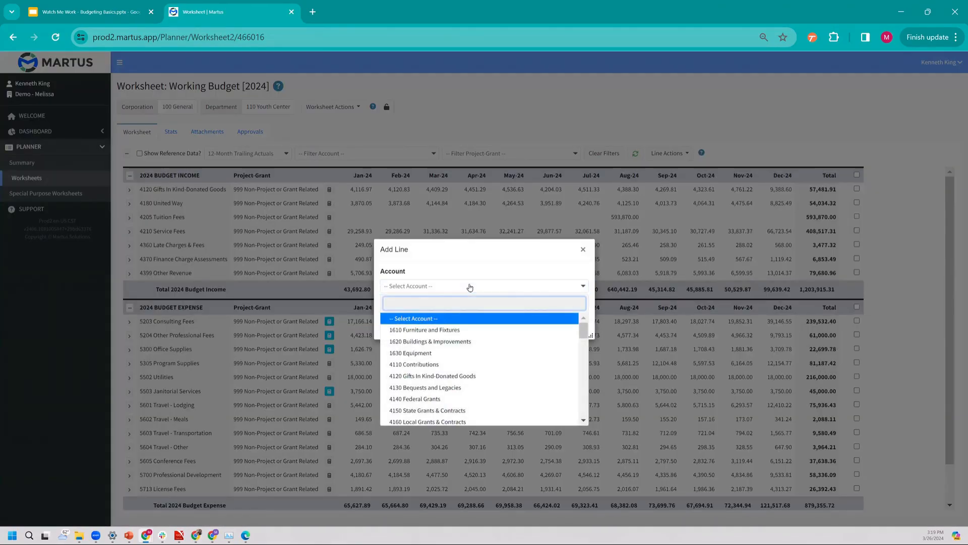
type("5")
key("BackSpace")
type("pro")
left_click(441, 341)
left_click(430, 308)
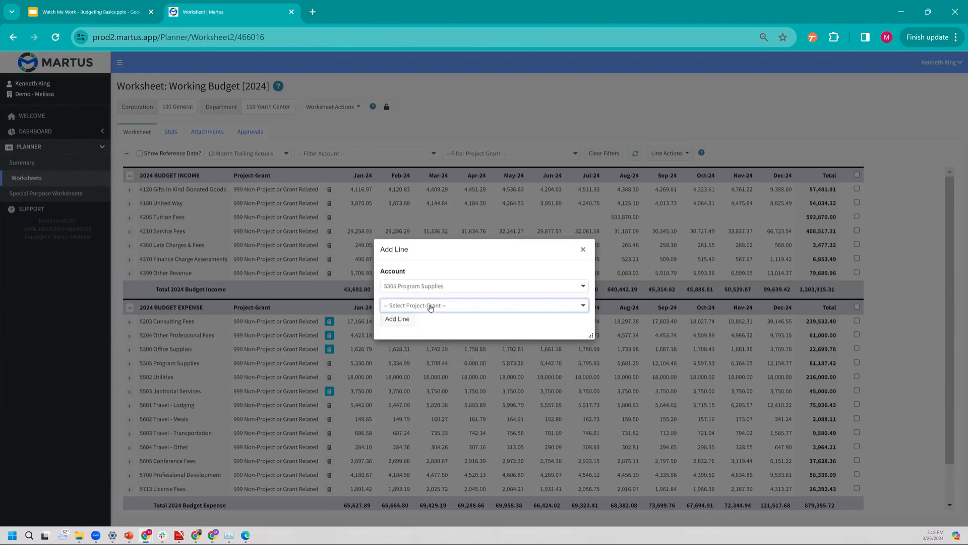
scroll(430, 395, "down", 5)
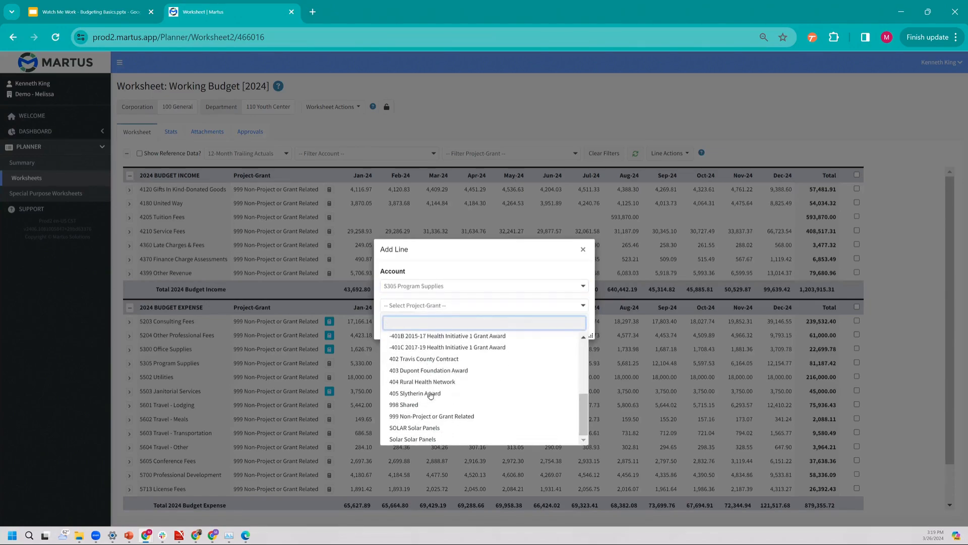
left_click(417, 406)
left_click(406, 319)
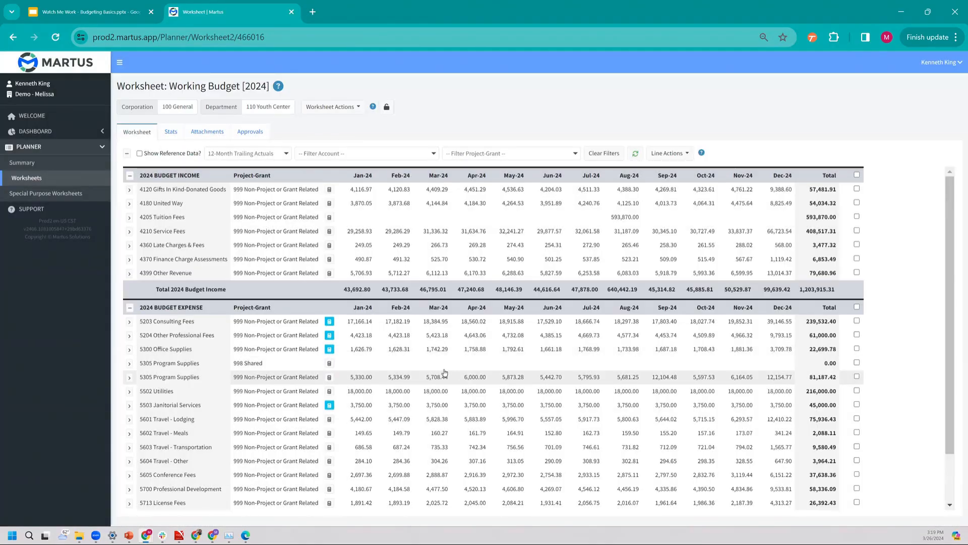
Preview a weekly adjustment with an amount of 100 on the 998 Shared Program Supplies line.
left_click(330, 363)
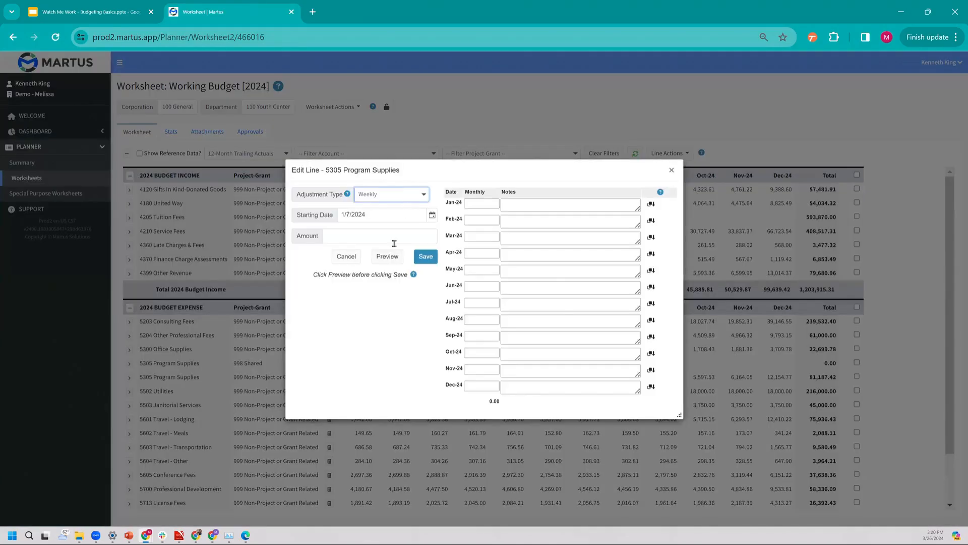
left_click(386, 241)
type("400")
key("BackSpace")
key("BackSpace")
key("BackSpace")
type("100")
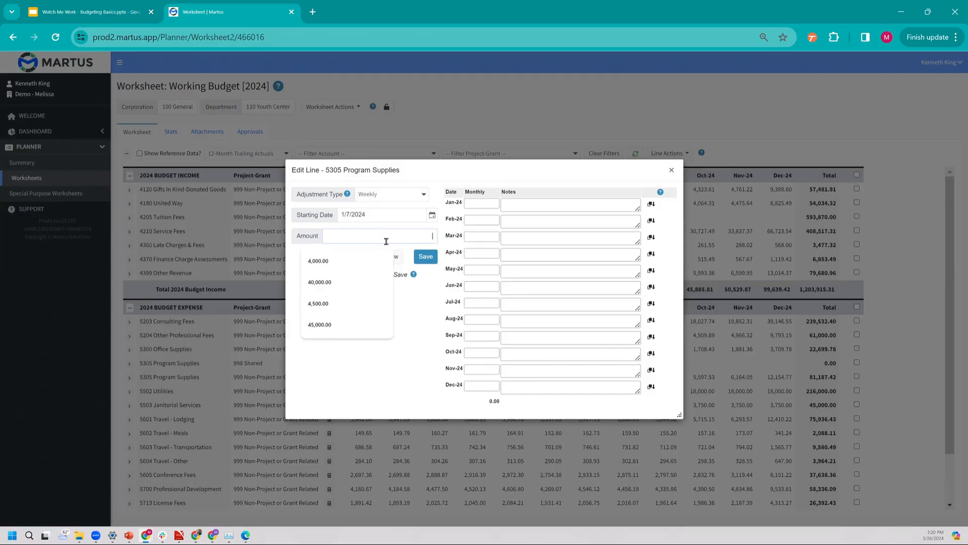
left_click(388, 256)
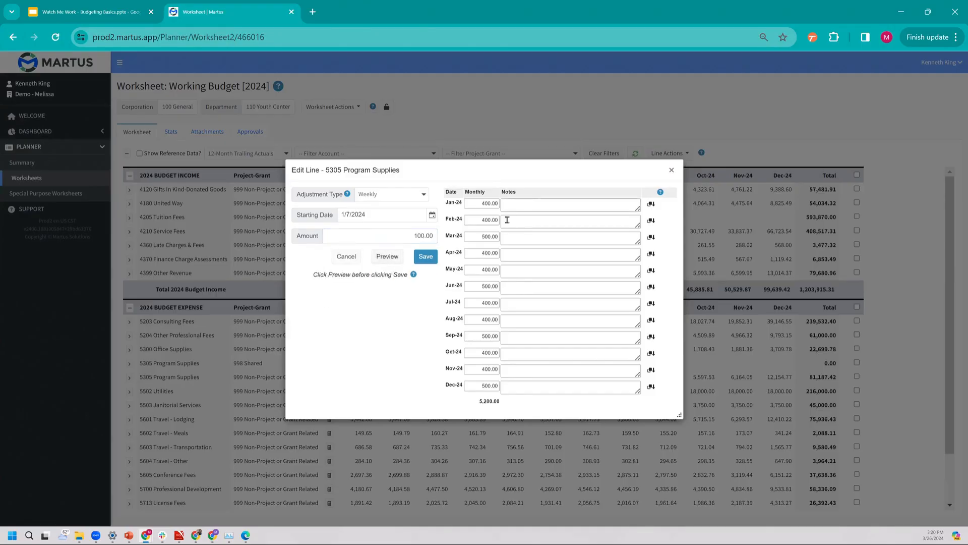
Change the weekly adjustment's starting date to 1/4/2024 and preview the monthly amounts again.
double_click(490, 237)
double_click(492, 287)
left_click(432, 216)
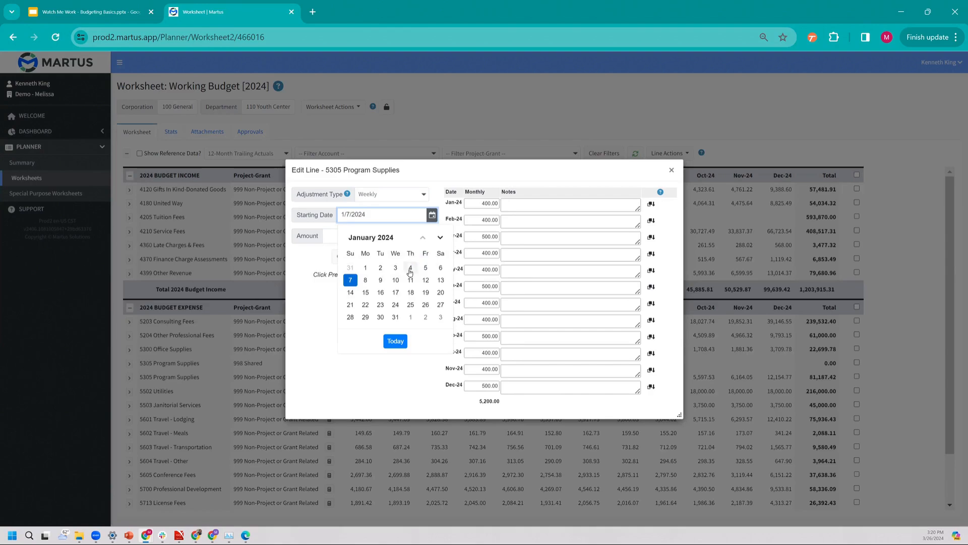
left_click(411, 269)
left_click(386, 256)
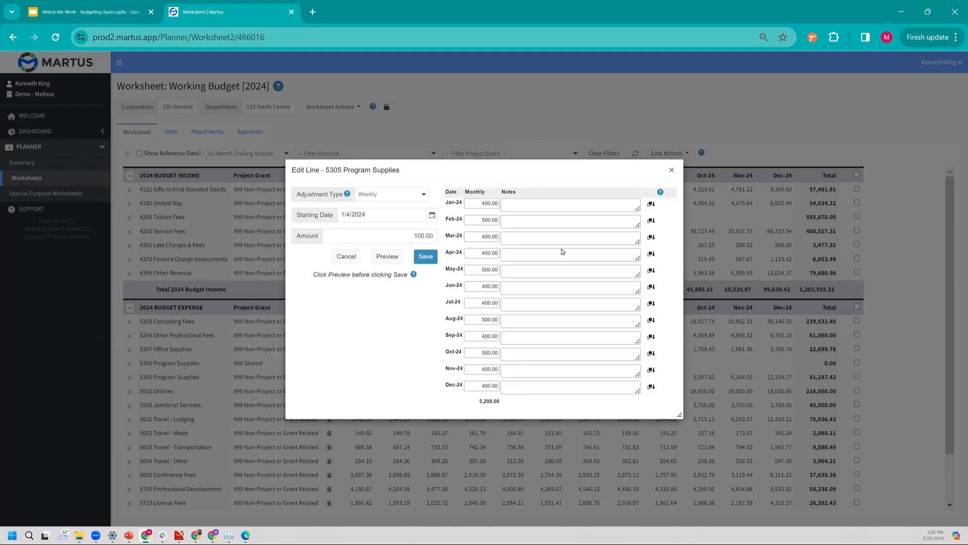
Add a note describing the weekly dollar amount to January, copy it to the remaining months and save the line.
left_click_drag(582, 174, 701, 173)
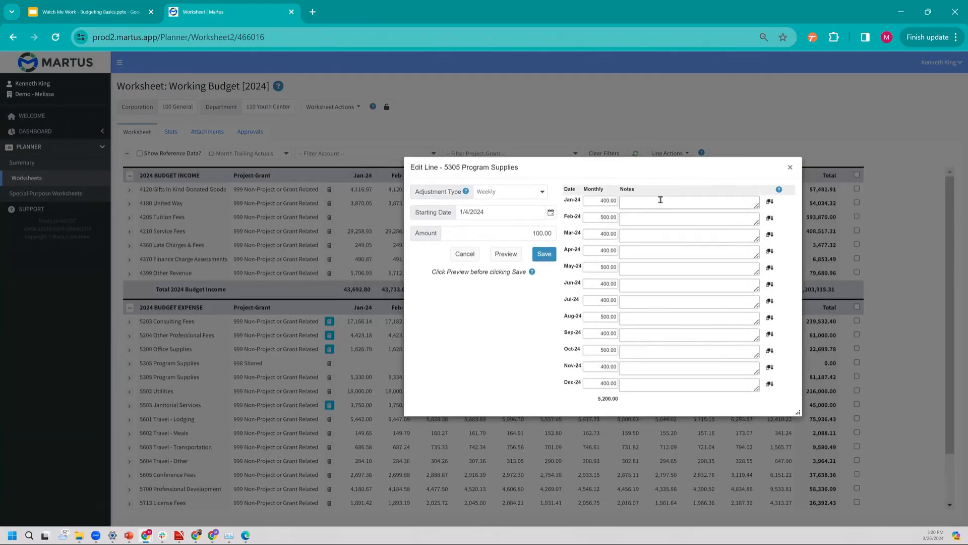
type("lars a week")
left_click(770, 202)
left_click(545, 255)
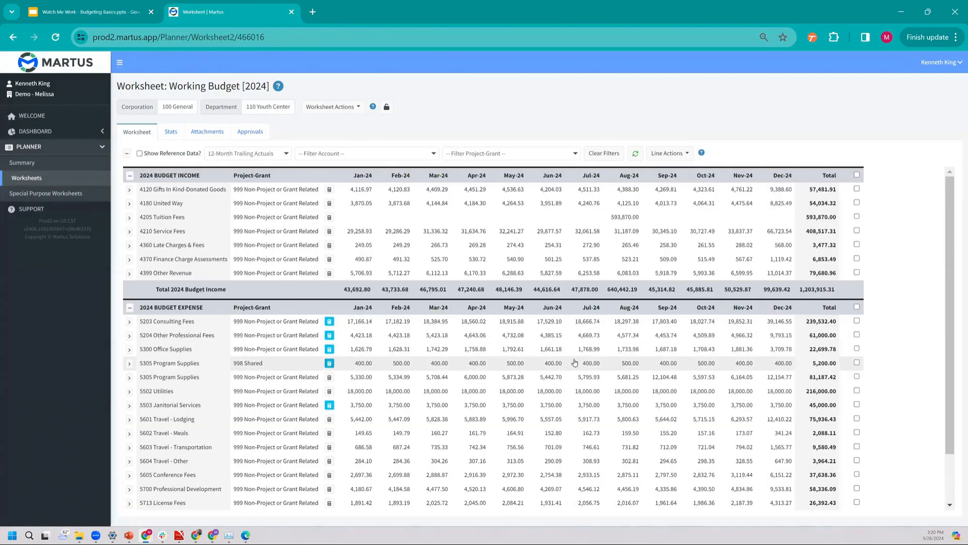
Round the amounts of the 5700 Professional Development and 5713 License Fees lines to Ones.
left_click(857, 503)
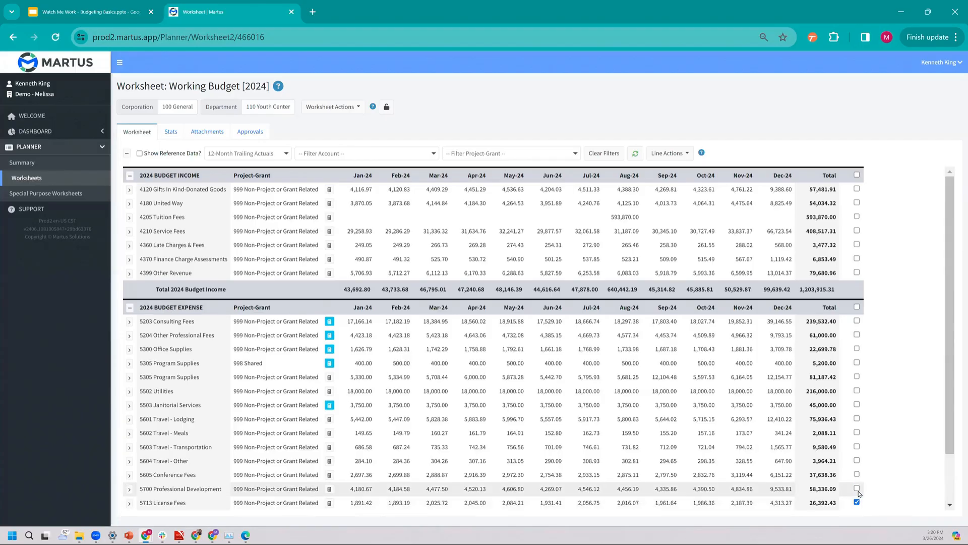
left_click(857, 488)
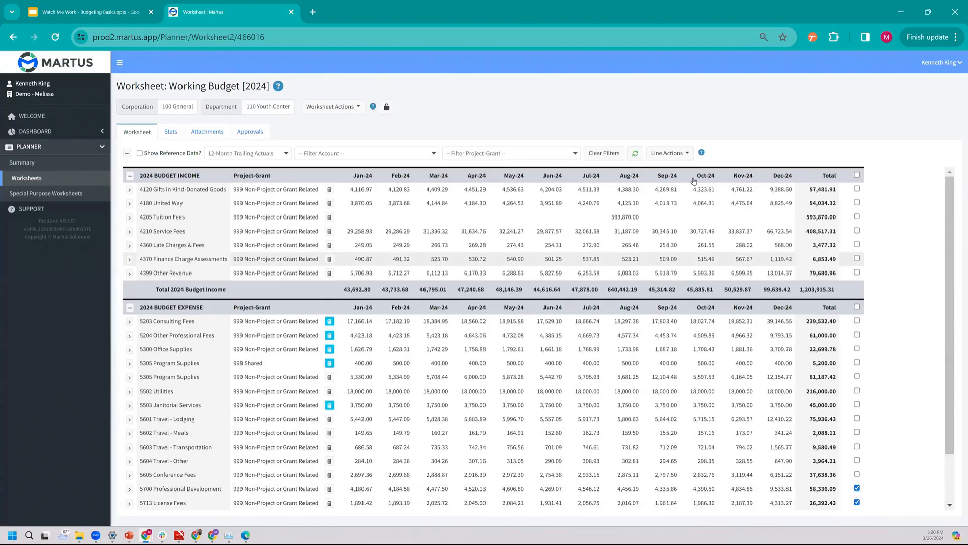
left_click(671, 154)
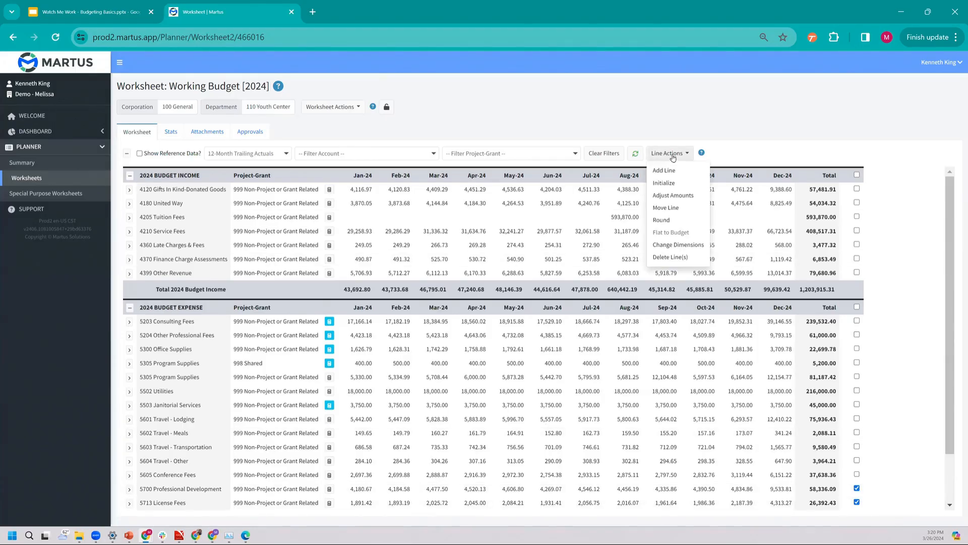
left_click(684, 224)
left_click(483, 293)
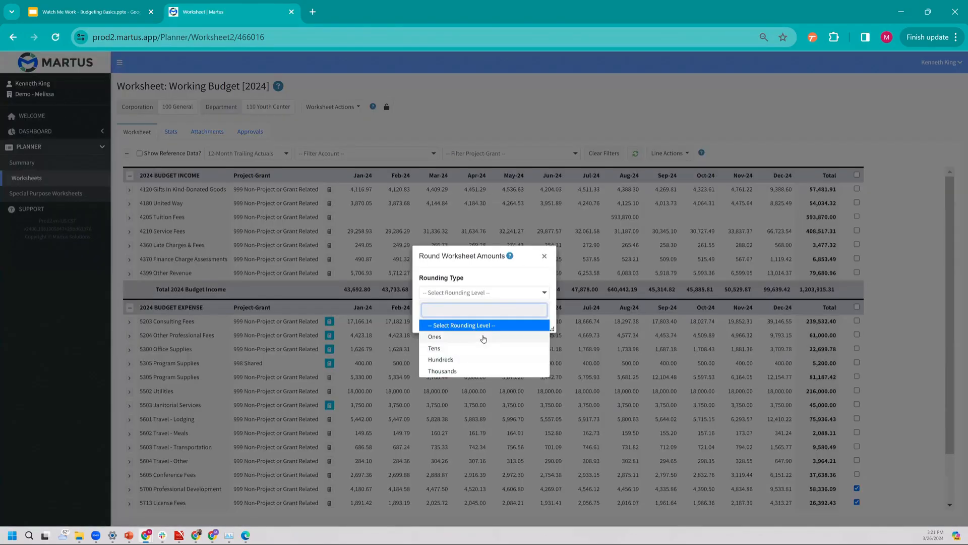
left_click(483, 336)
left_click(433, 313)
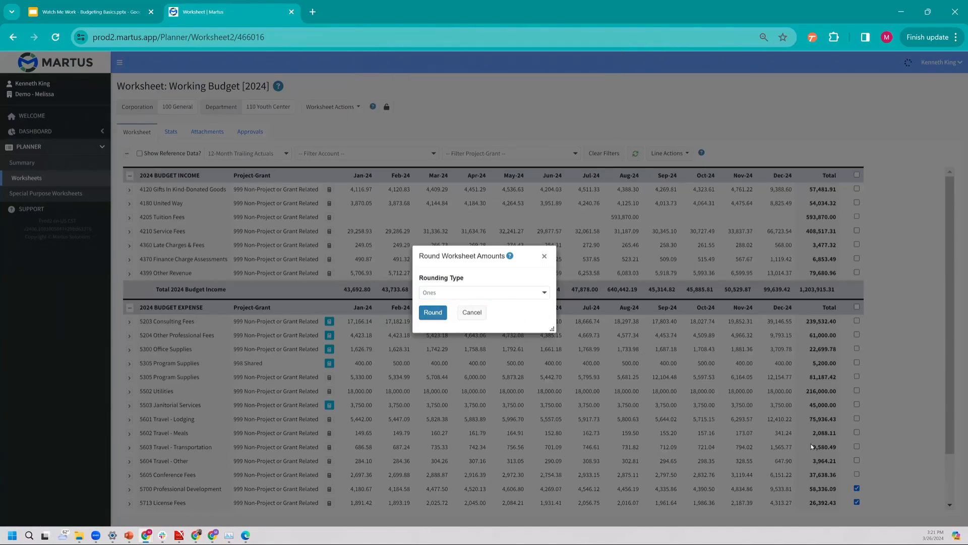
key("Return")
key("Return")
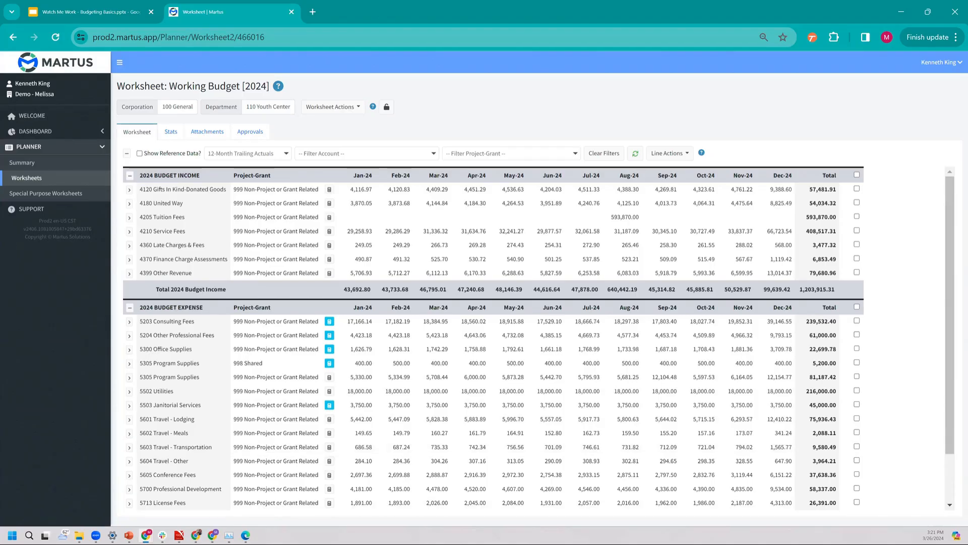
Initialize the 5604 Travel - Other and 5605 Conference Fees lines from 2023 numbers at 105%.
left_click(857, 461)
left_click(857, 474)
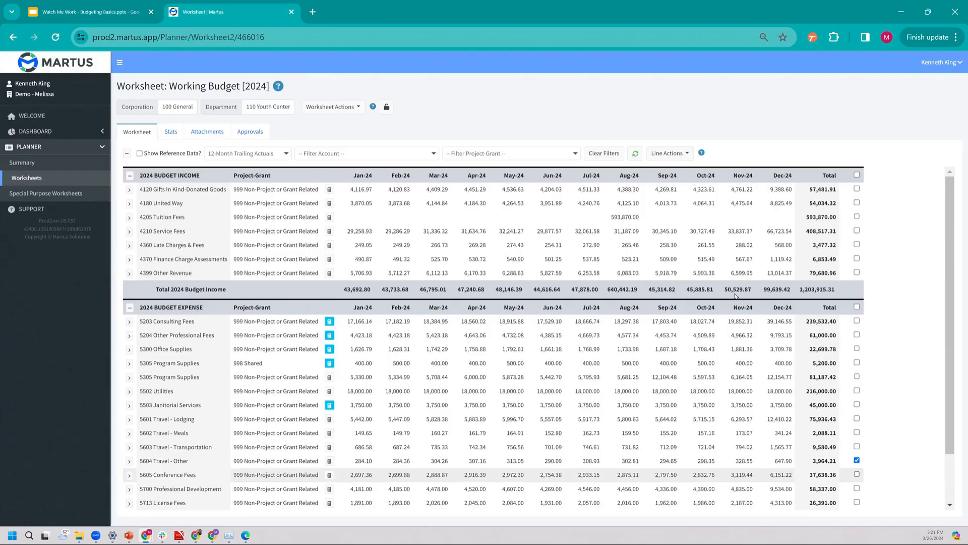
left_click(667, 153)
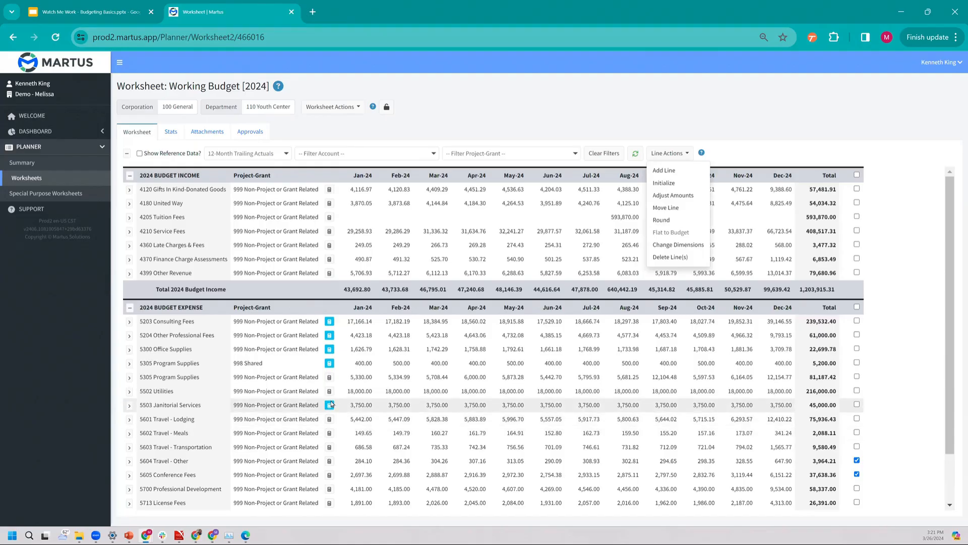
left_click(663, 184)
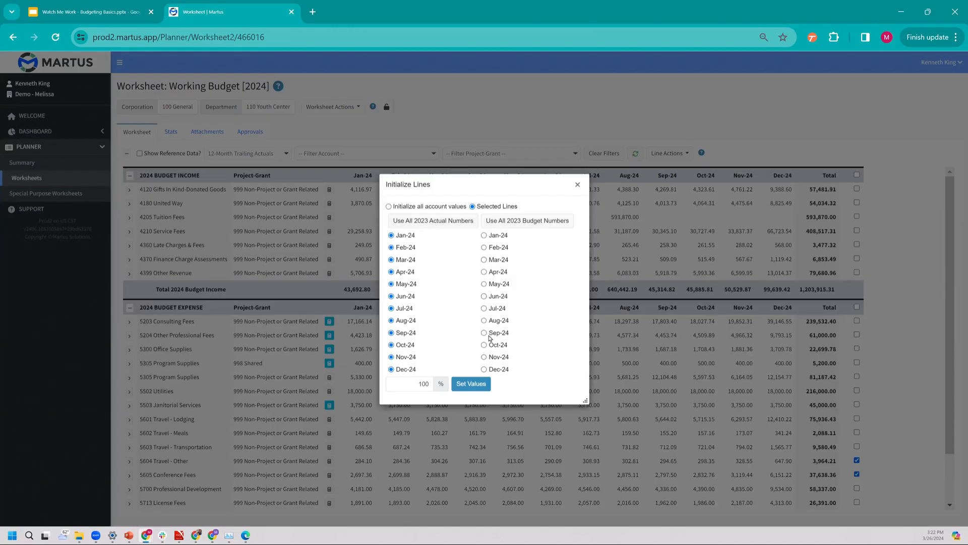
left_click(493, 359)
type("5")
left_click(471, 383)
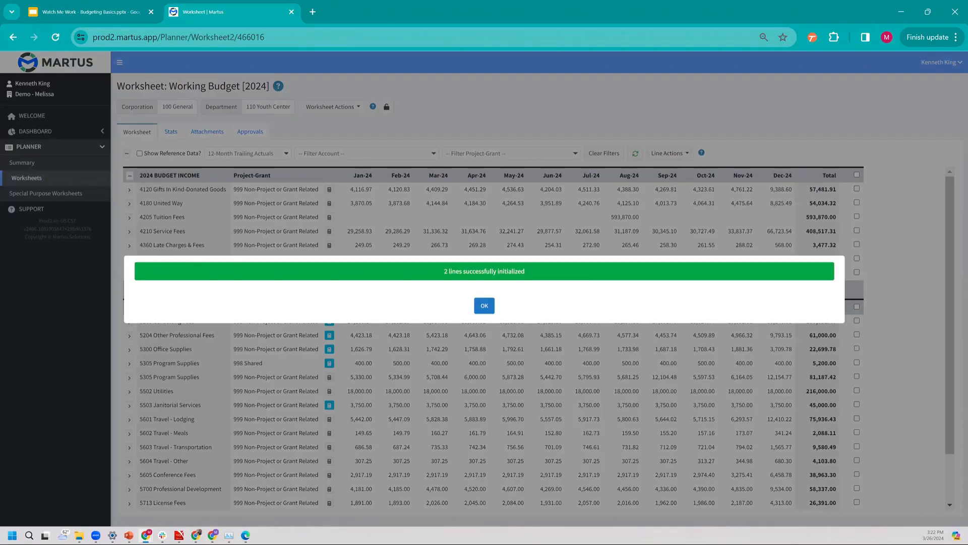
left_click(484, 305)
scroll(695, 349, "down", 1)
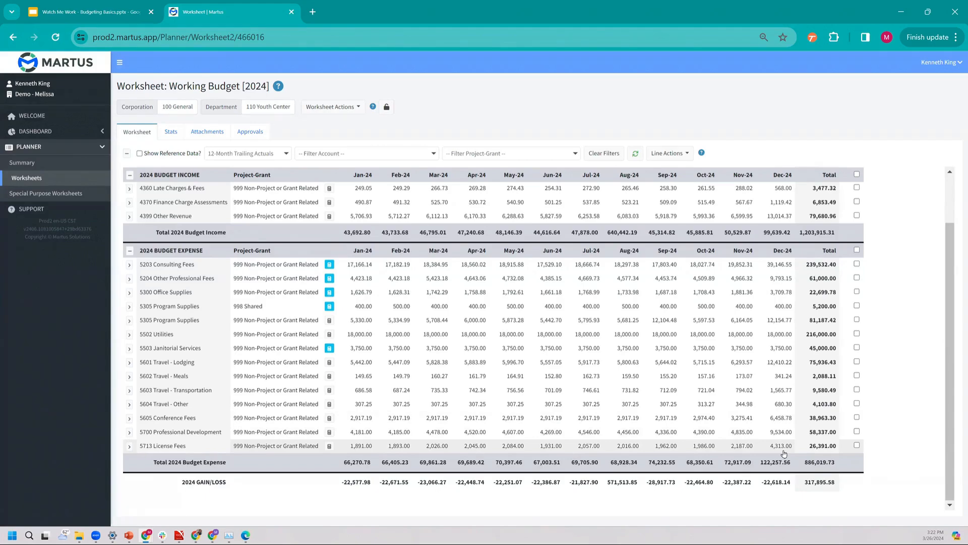
scroll(784, 454, "up", 1)
scroll(784, 453, "down", 1)
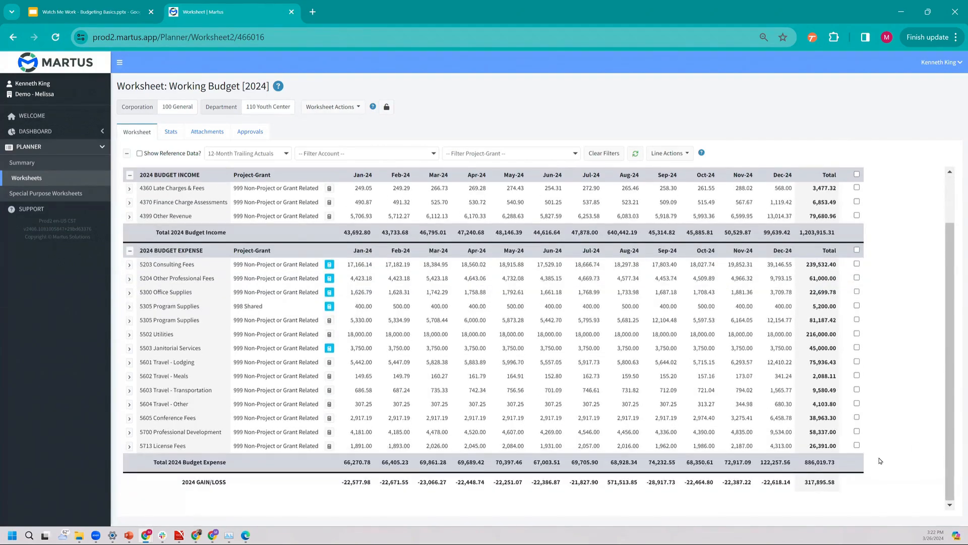
scroll(901, 377, "up", 1)
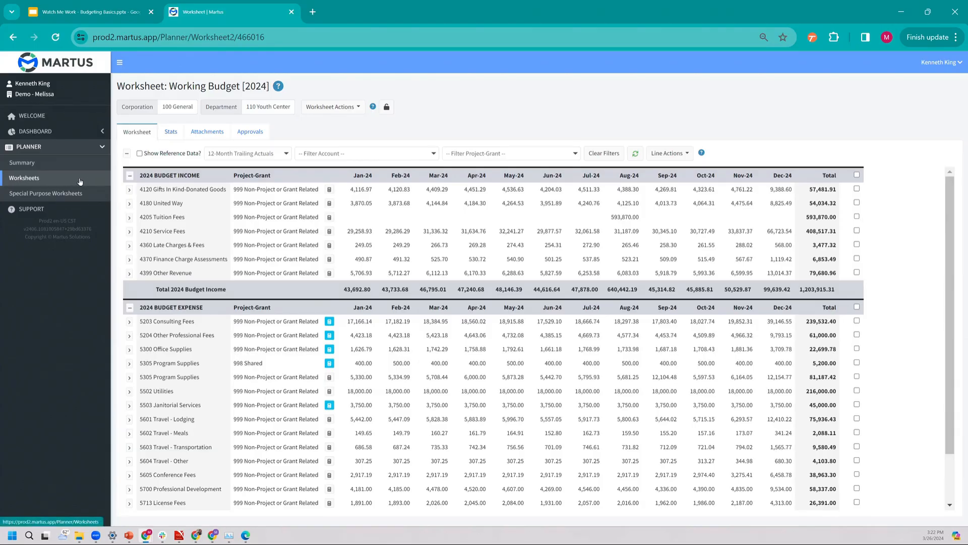
Open the 201 Colson Initiative worksheet for the 110 Youth Center and show the 2023 Budget as reference data.
left_click(59, 181)
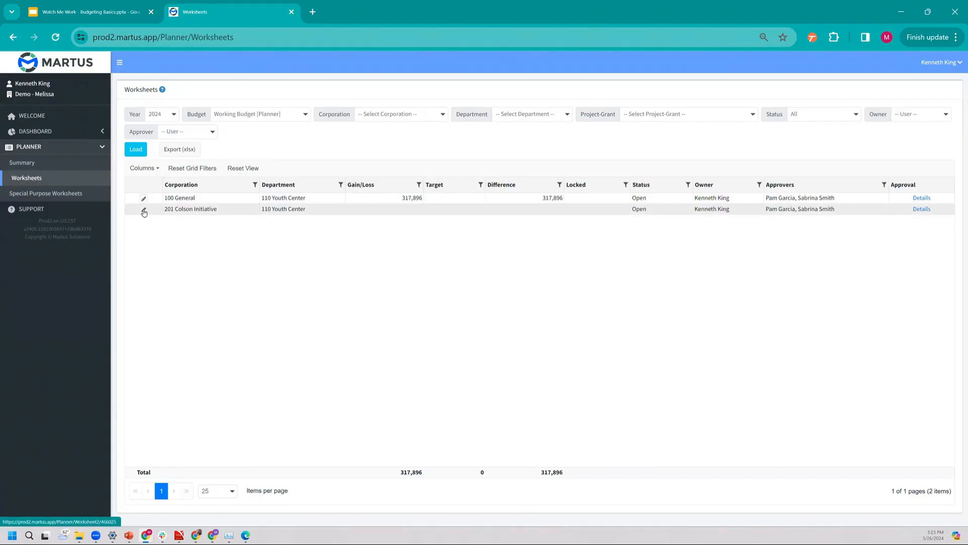
left_click(144, 211)
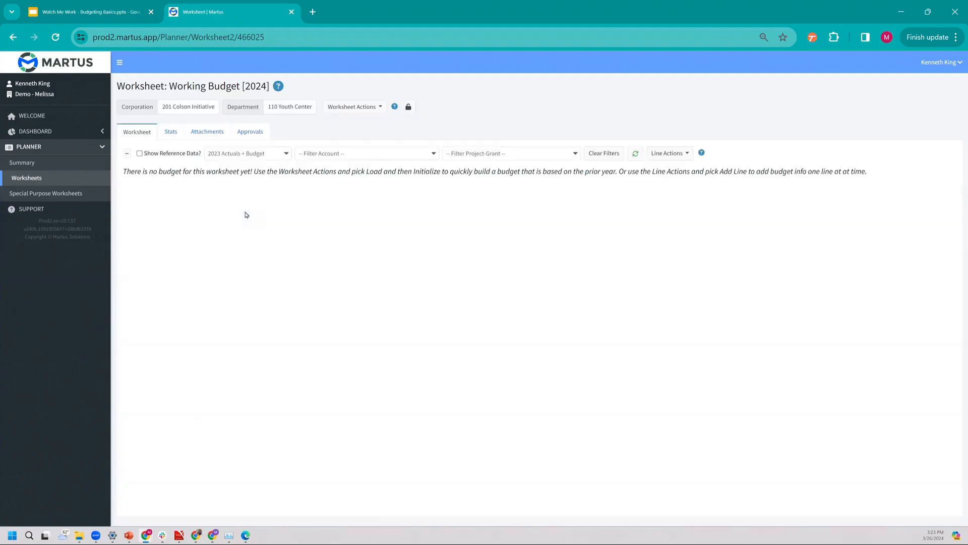
left_click(230, 154)
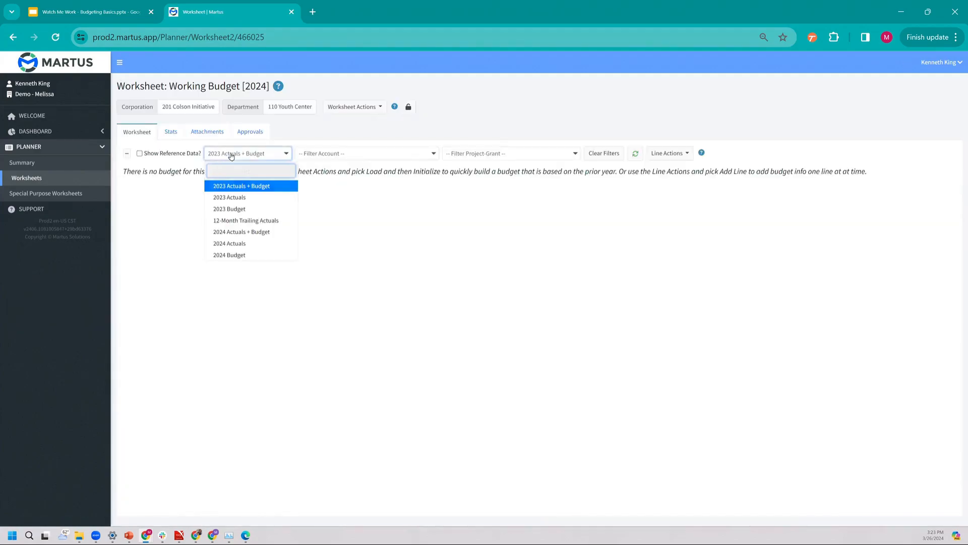
left_click(236, 208)
left_click(174, 155)
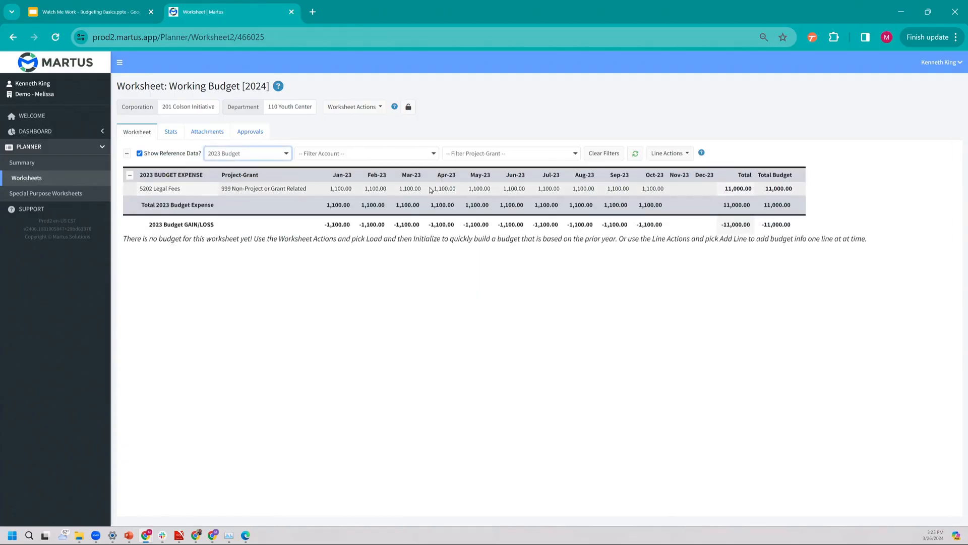
left_click(377, 271)
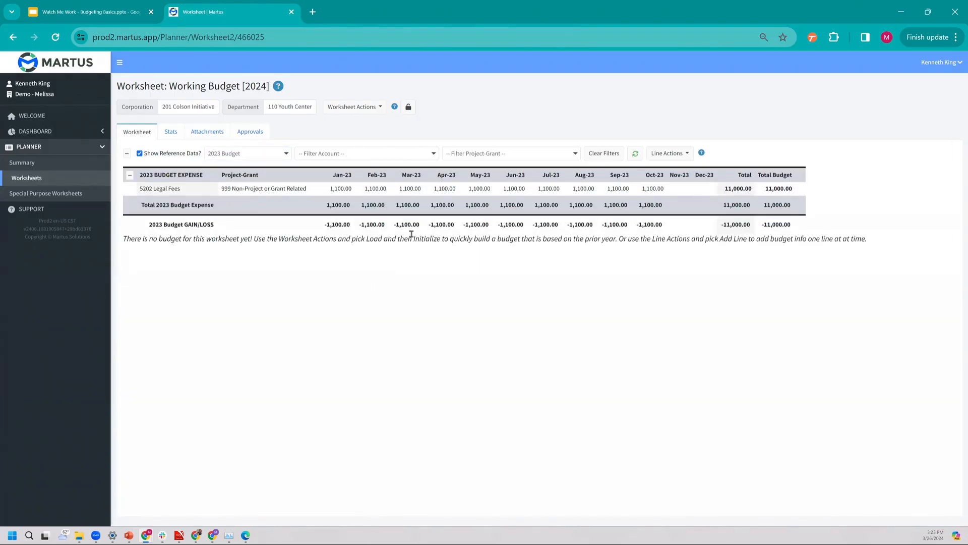
Load the prior-year lines into the Colson Initiative worksheet and initialize all months from 2023 budget numbers at 105%.
left_click(375, 110)
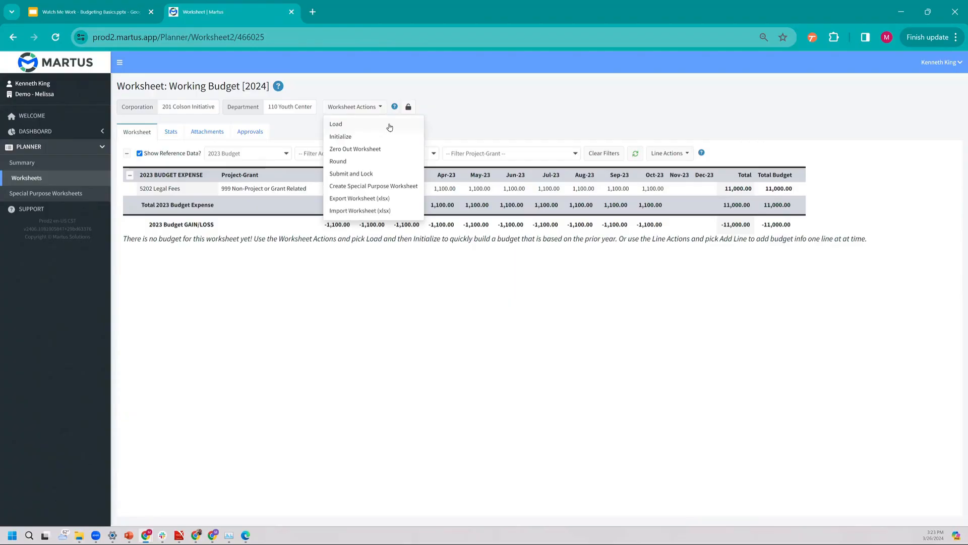
left_click(337, 124)
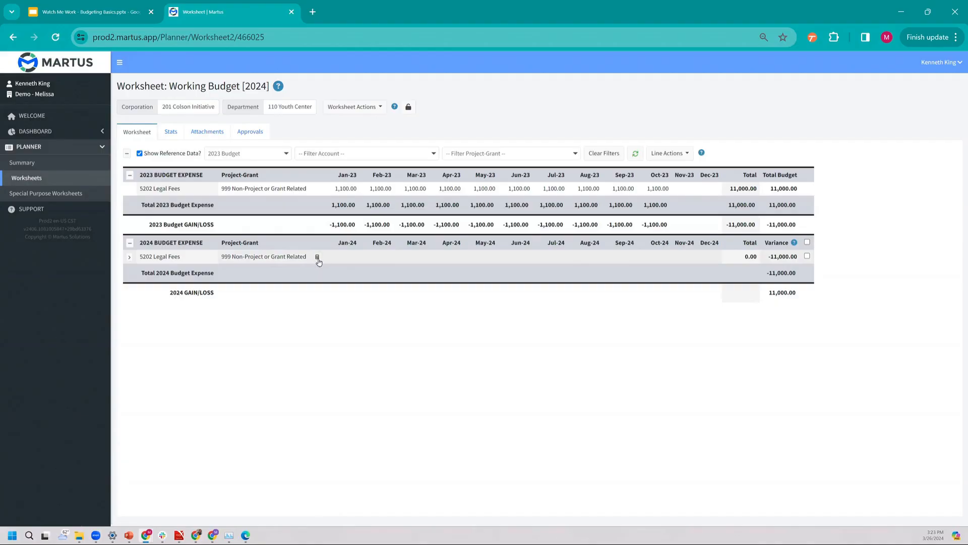
left_click(374, 112)
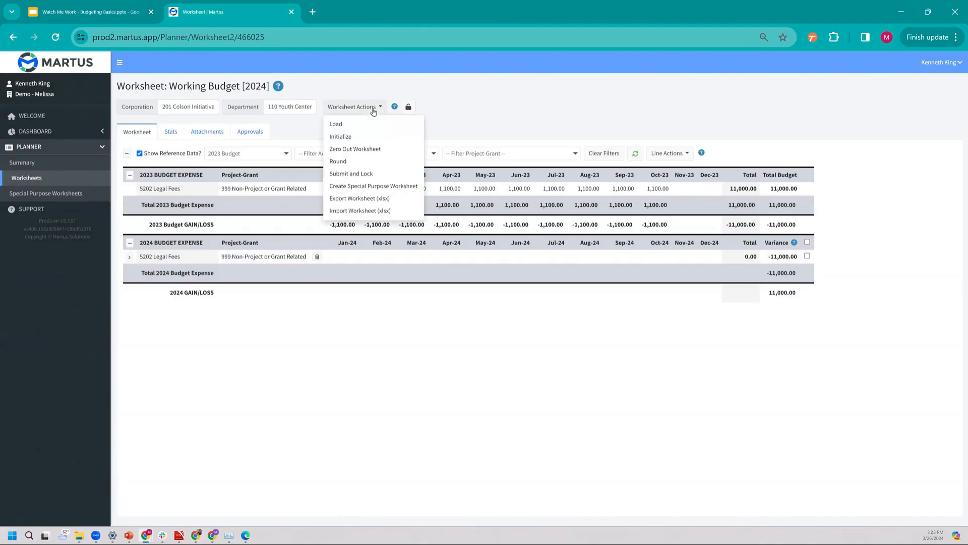
left_click(376, 139)
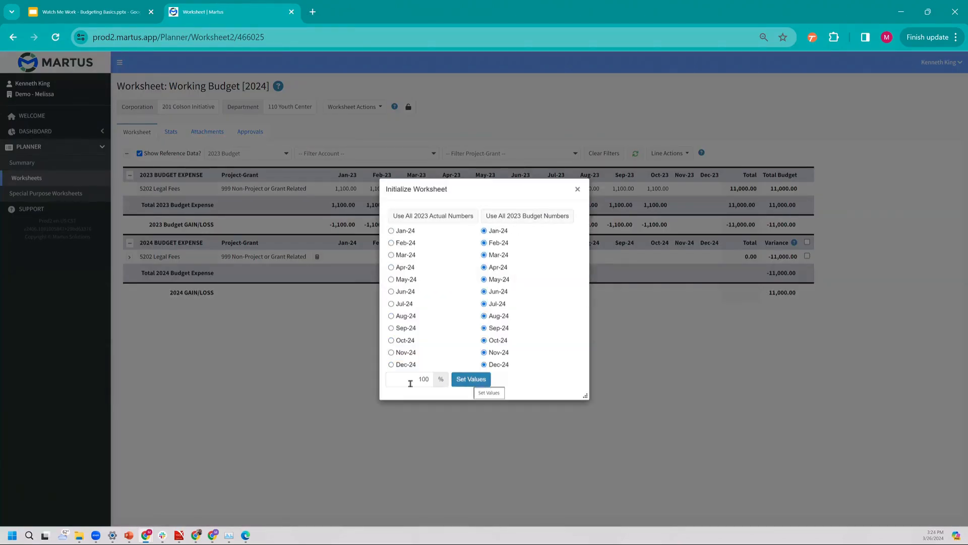
left_click(430, 379)
key("BackSpace")
type("5")
left_click(460, 383)
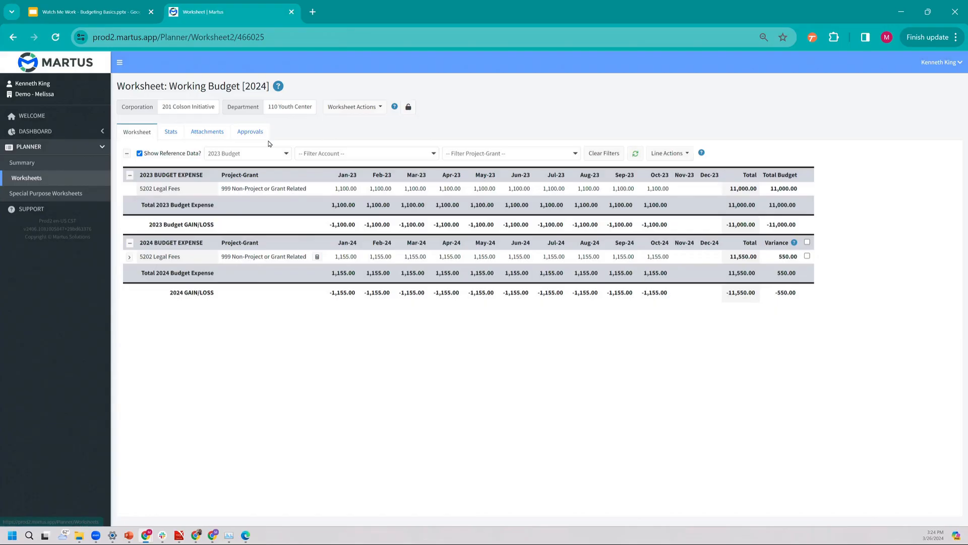
Return to the worksheets list and open the 100 General worksheet for the 110 Youth Center.
left_click(363, 108)
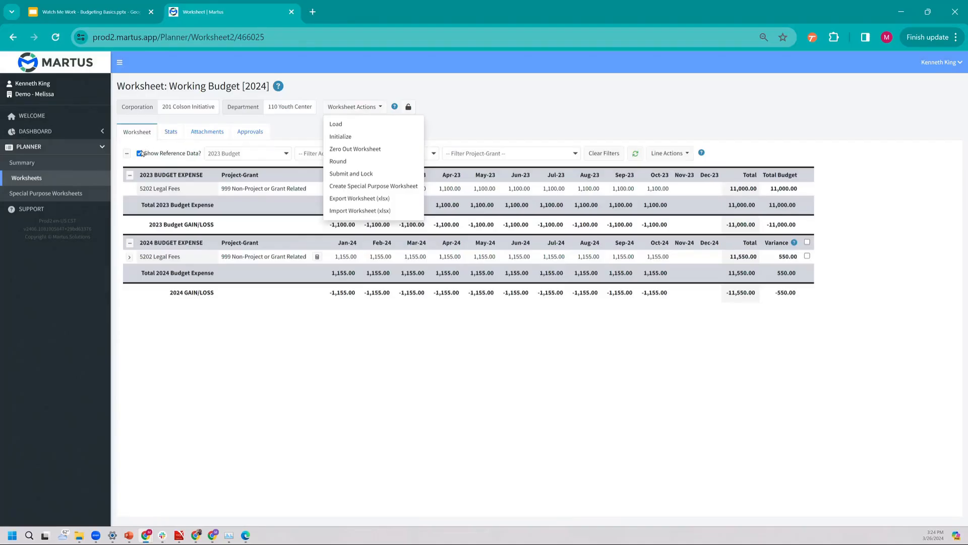
left_click(356, 136)
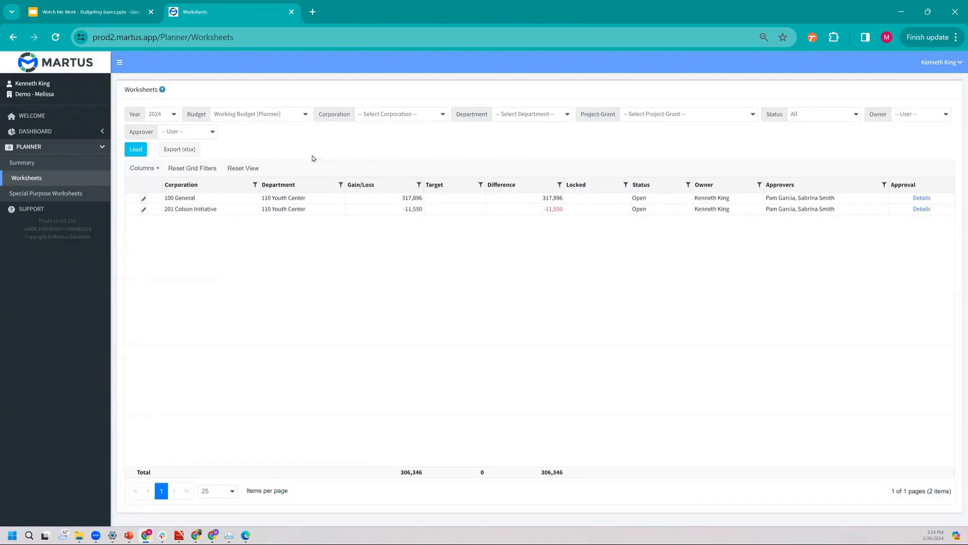
left_click(144, 199)
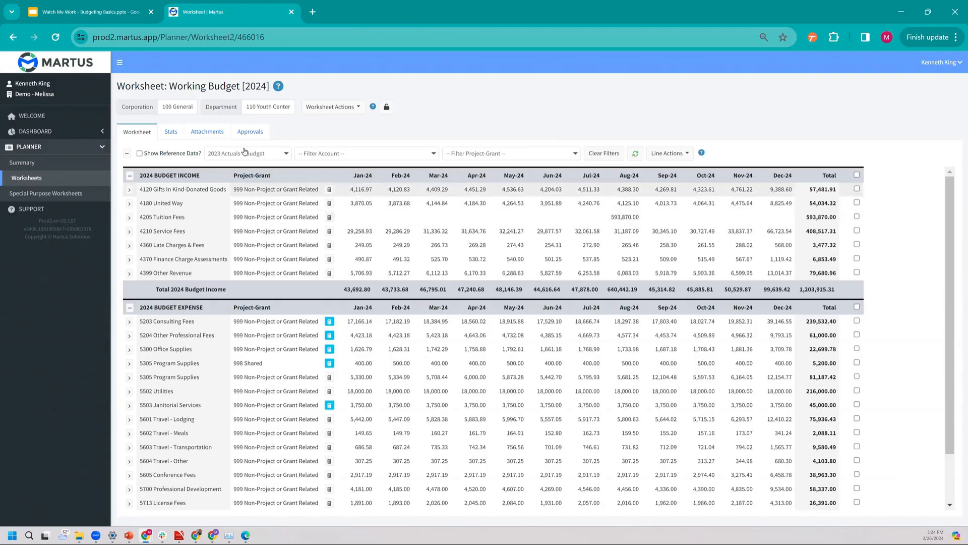
Examine the worksheet's attachments area and its file chooser without picking a file, and return to the budget lines.
left_click(204, 134)
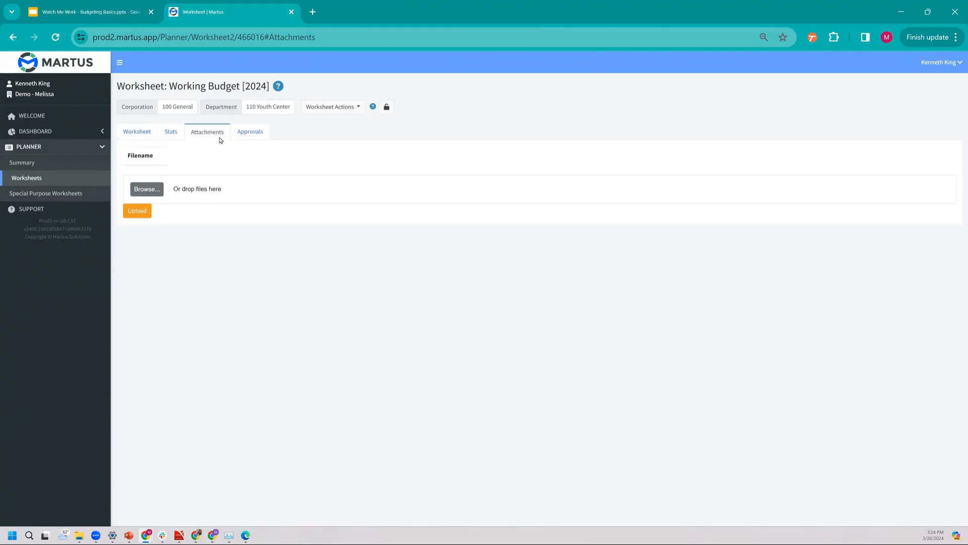
left_click(162, 191)
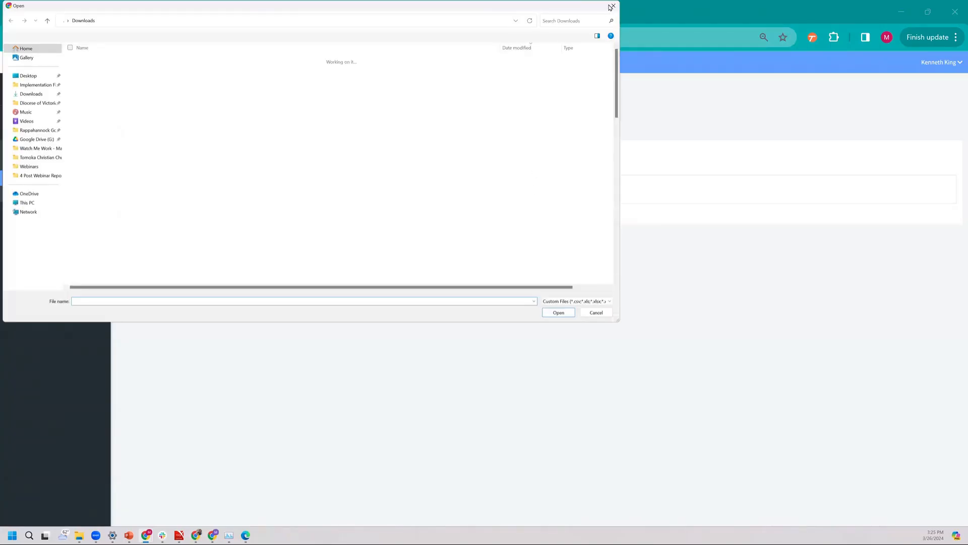
left_click(611, 7)
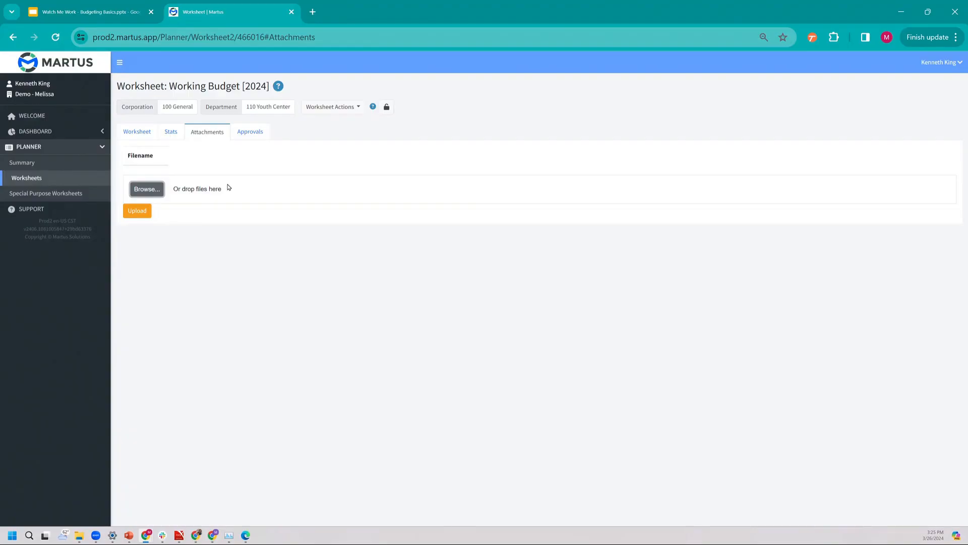
left_click(130, 139)
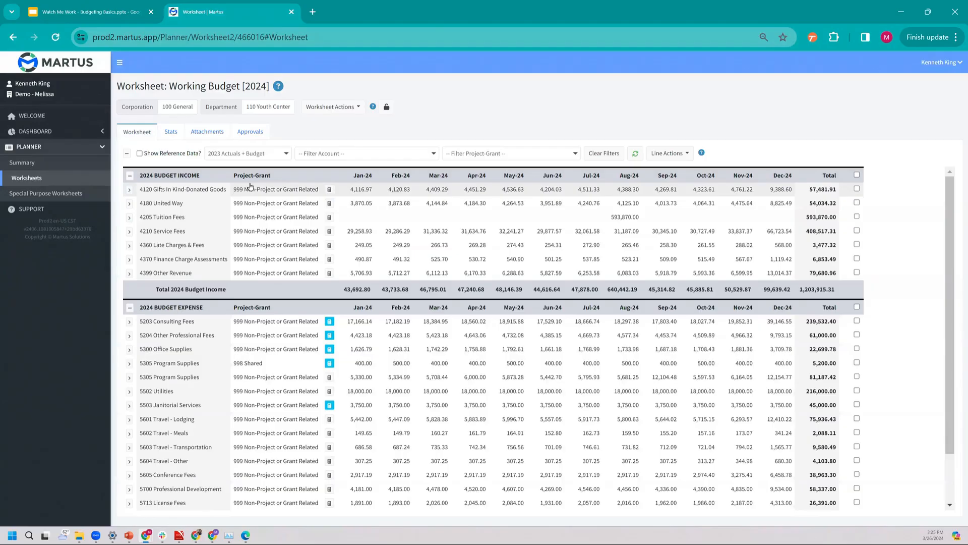
left_click(212, 133)
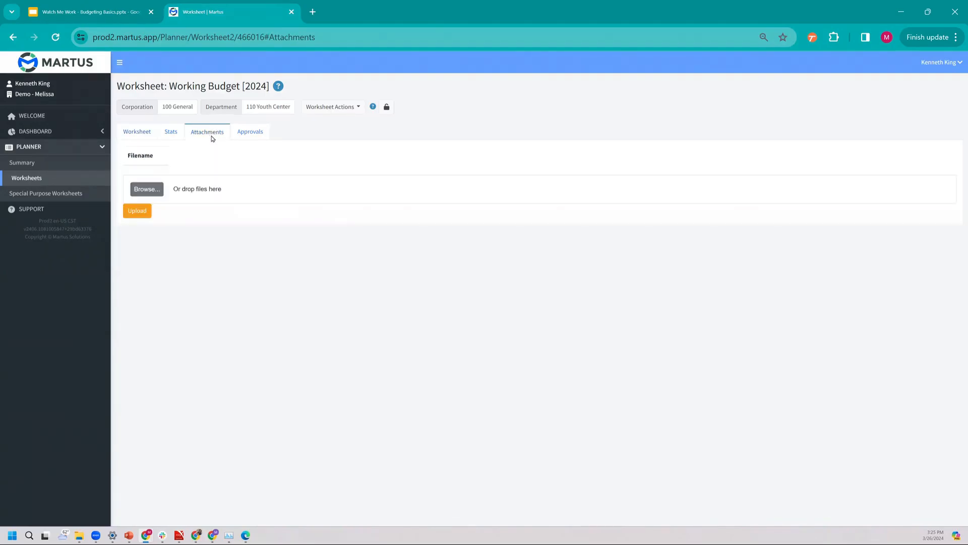
left_click(130, 129)
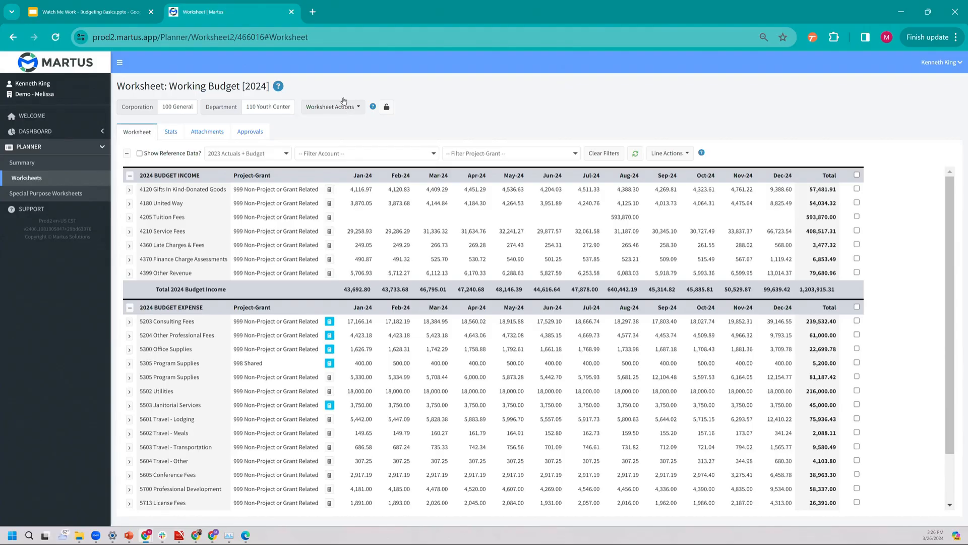
Create a special purpose worksheet and start a line in a new Software section with the description MS Subscription.
left_click(351, 112)
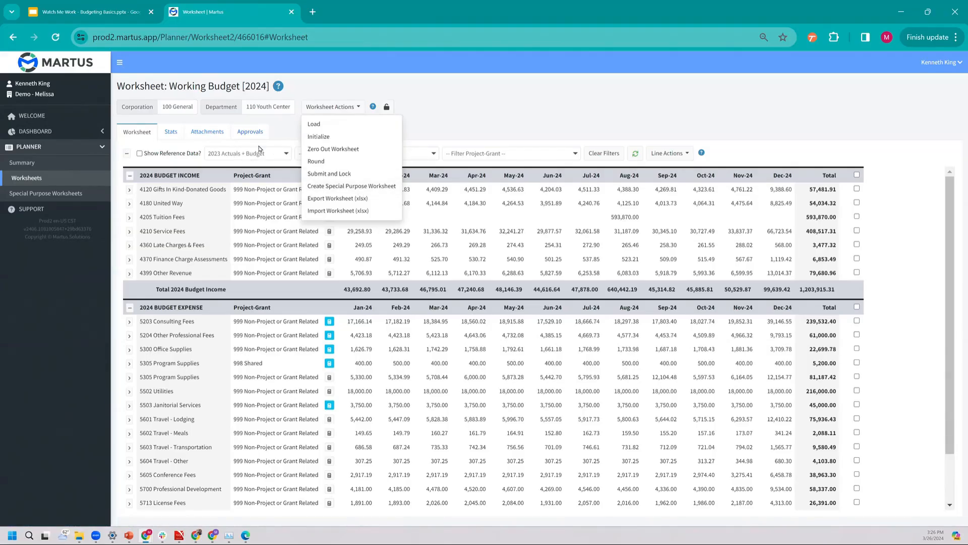
left_click(387, 190)
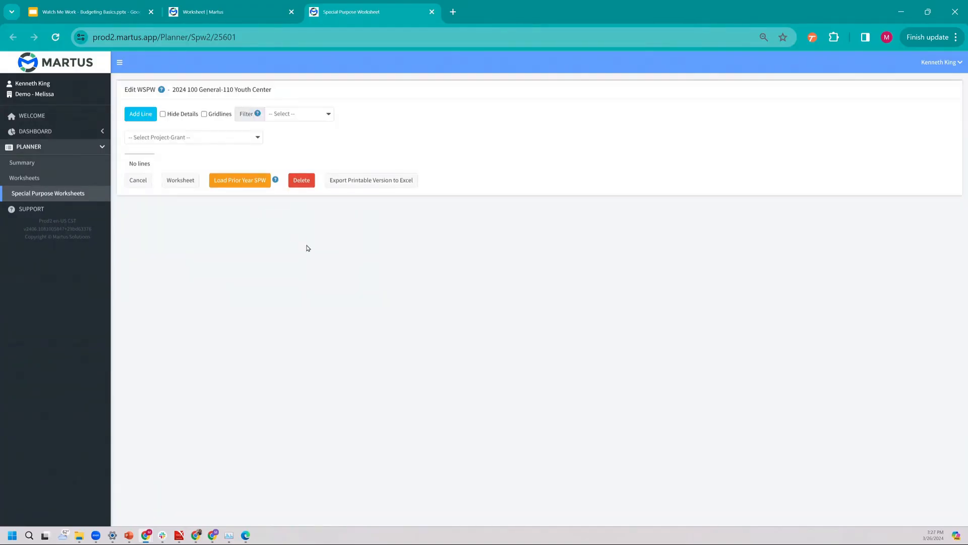
left_click(141, 113)
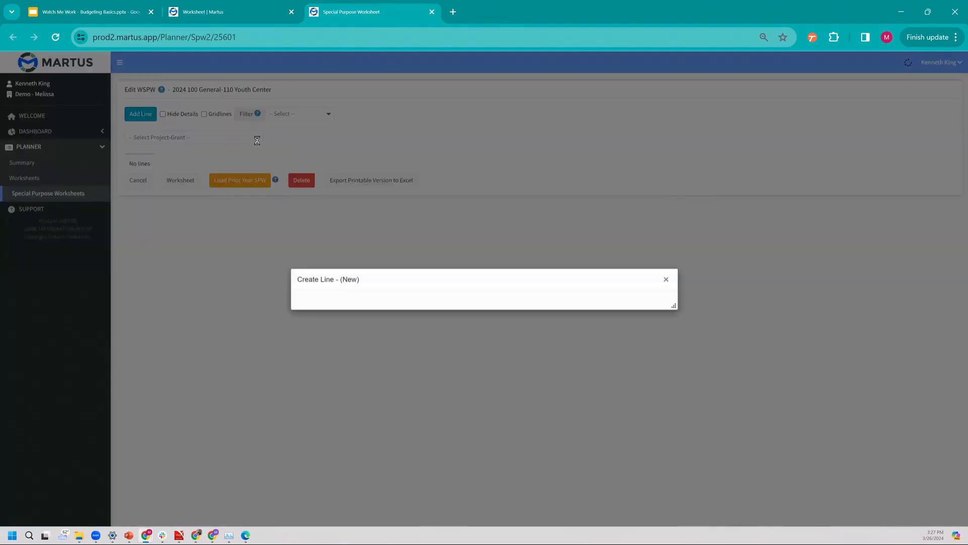
left_click(336, 322)
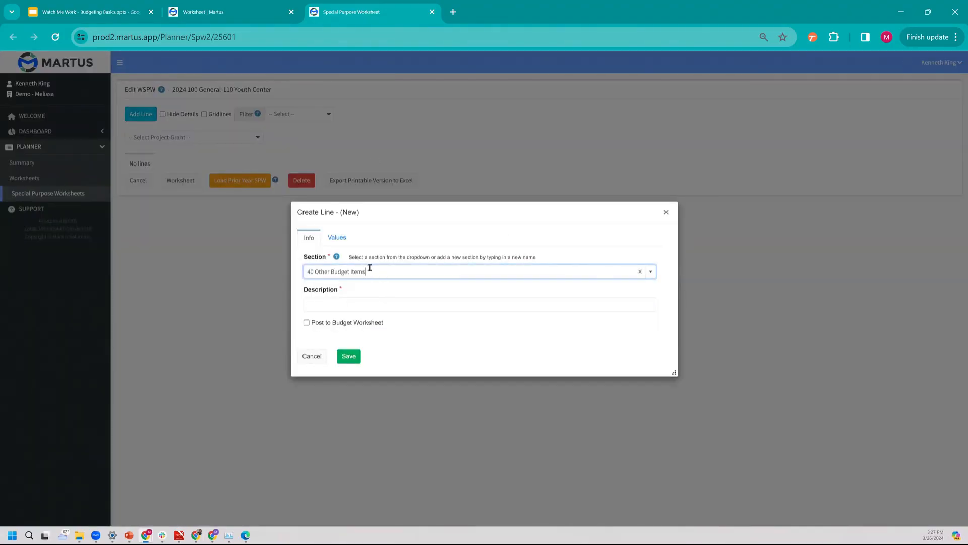
left_click_drag(369, 268, 286, 271)
type("Software")
left_click(313, 307)
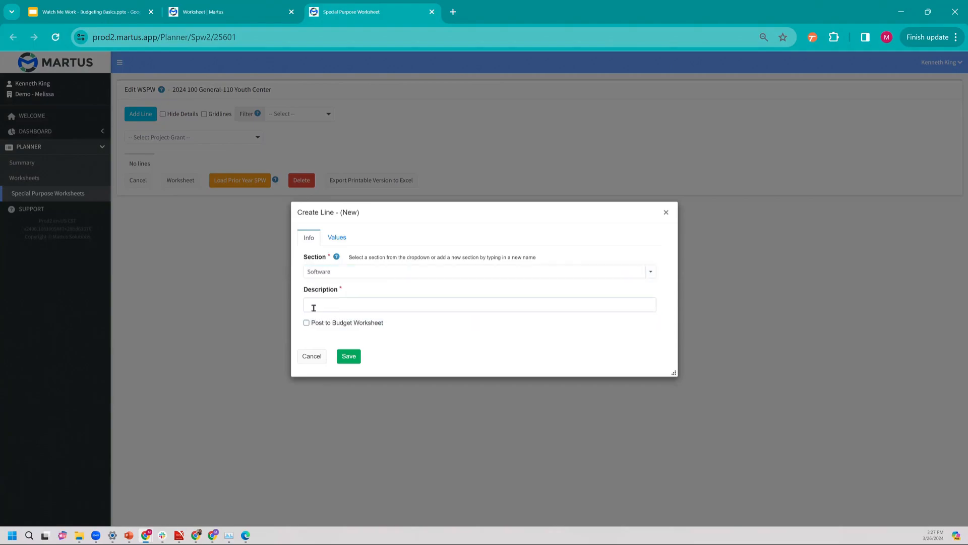
type("MS Subscription")
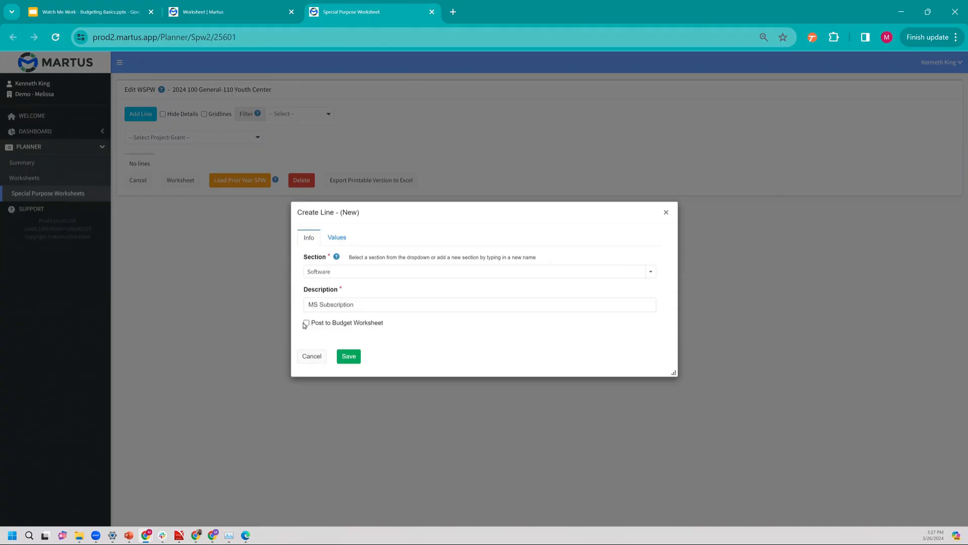
Set the MS Subscription line to post to the budget worksheet under account 5713 License Fees and project-grant 999 Non-Project or Grant Related.
left_click(307, 323)
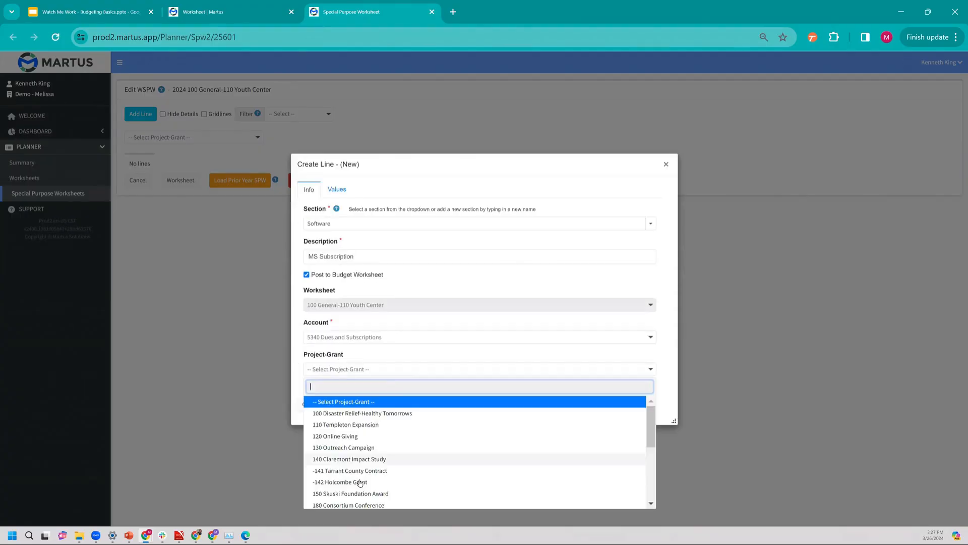
scroll(359, 482, "down", 4)
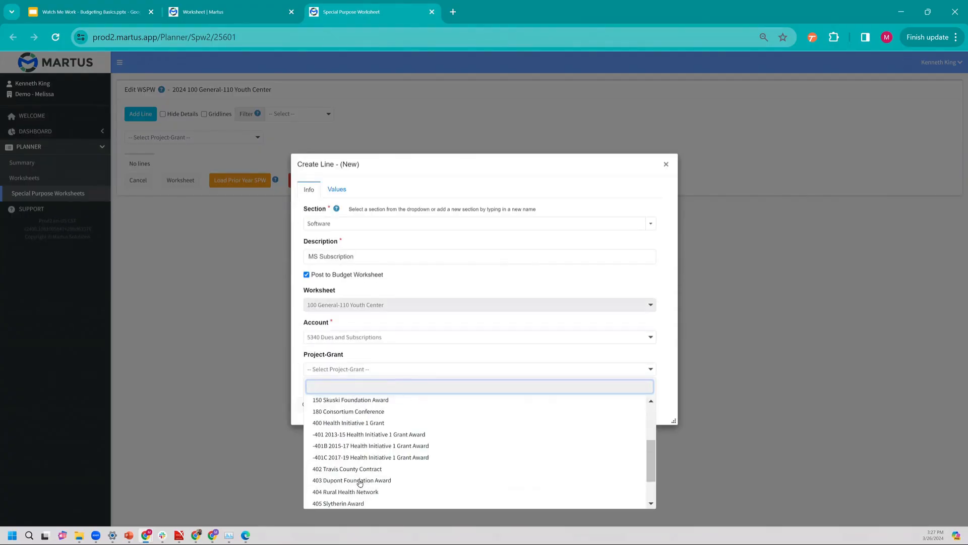
left_click(346, 336)
scroll(382, 399, "down", 5)
scroll(382, 393, "down", 3)
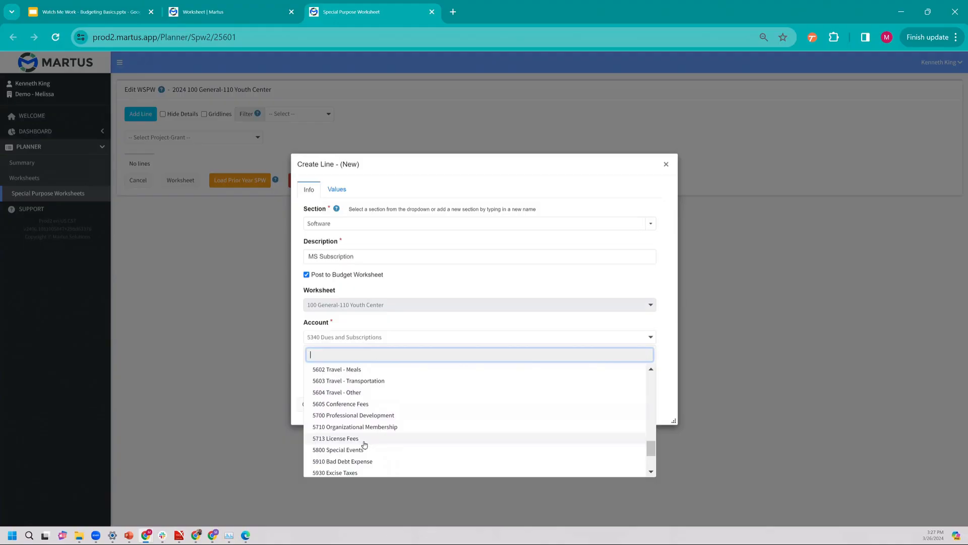
left_click(368, 439)
left_click(346, 369)
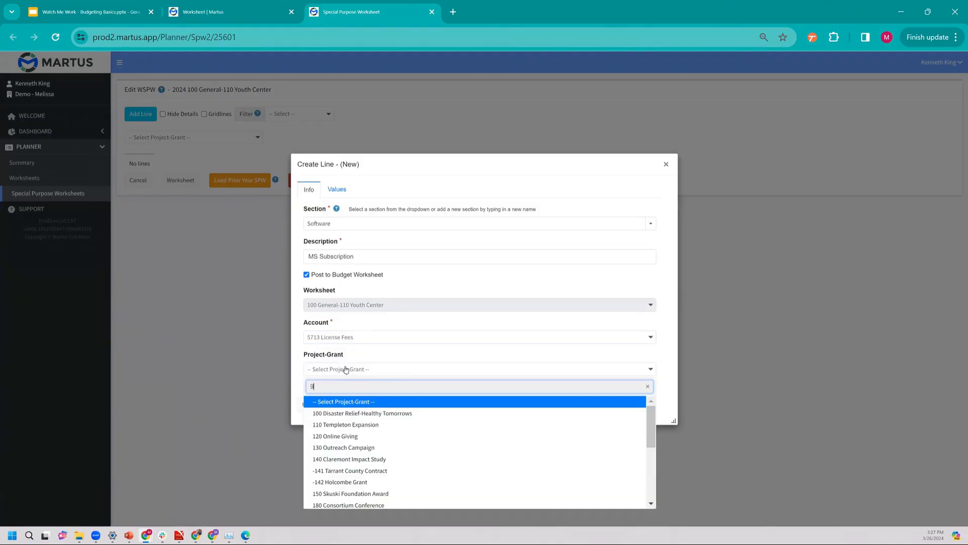
type("999")
left_click(366, 401)
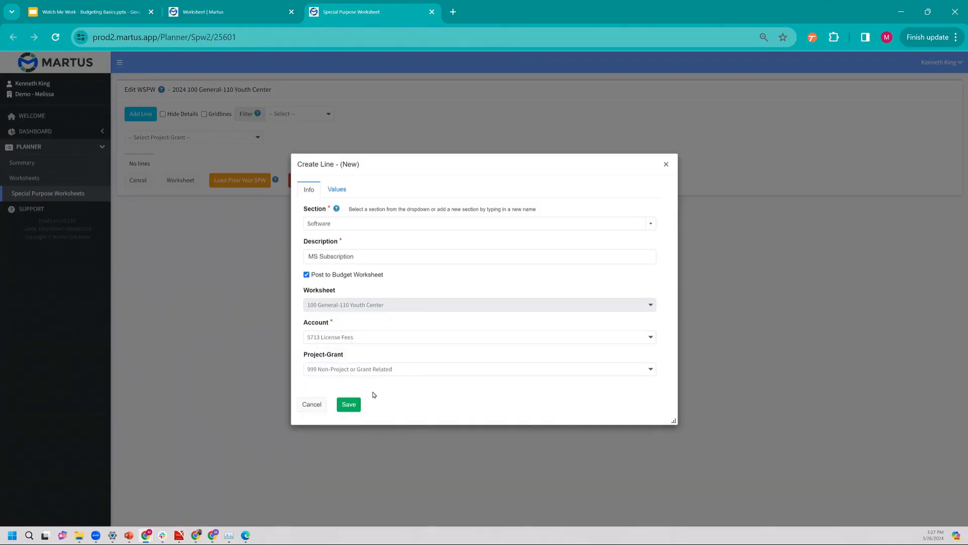
Budget the MS Subscription line at 500 monthly from Jan-24, copy the note Microsoft down all months, and save the line.
left_click(337, 190)
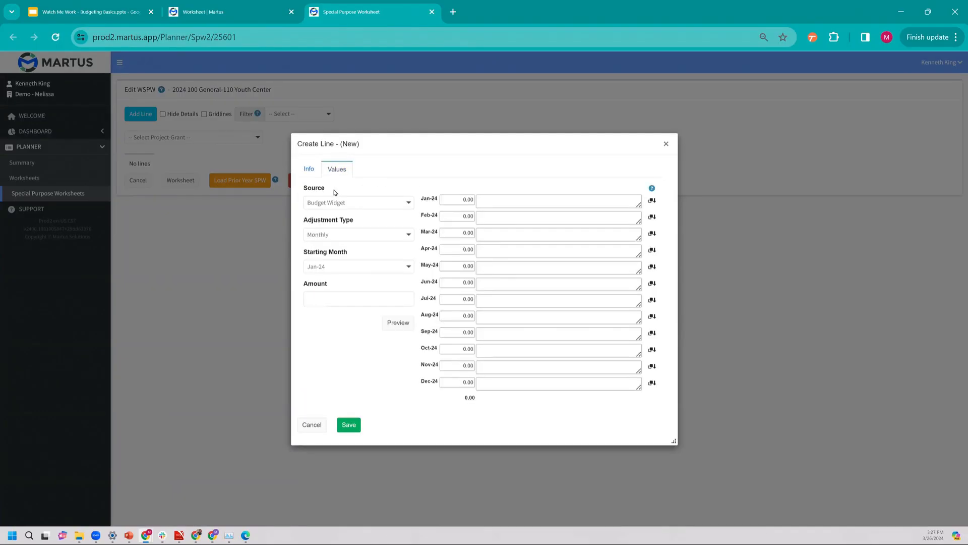
left_click(350, 306)
type("500")
left_click(391, 328)
left_click(406, 322)
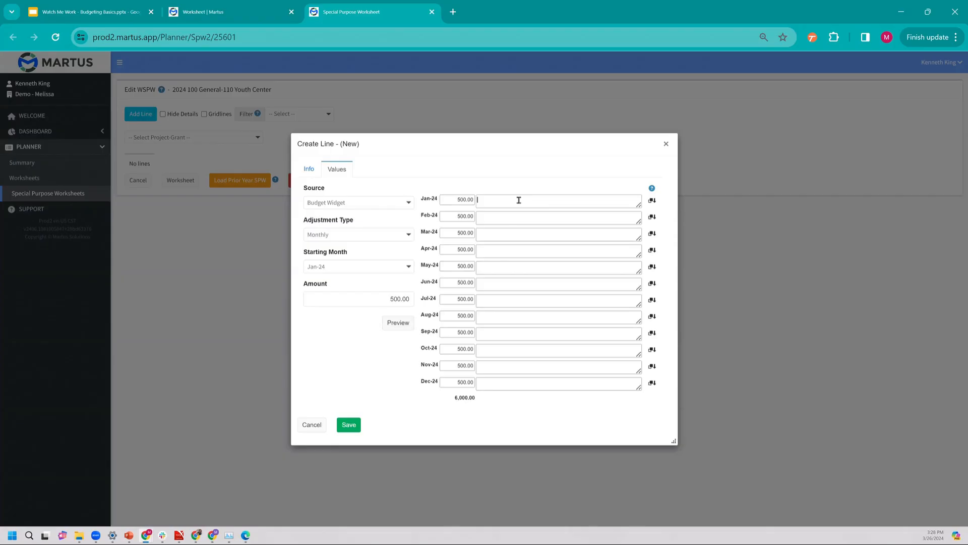
left_click(519, 200)
type("Microfsoft")
left_click(652, 200)
left_click(349, 427)
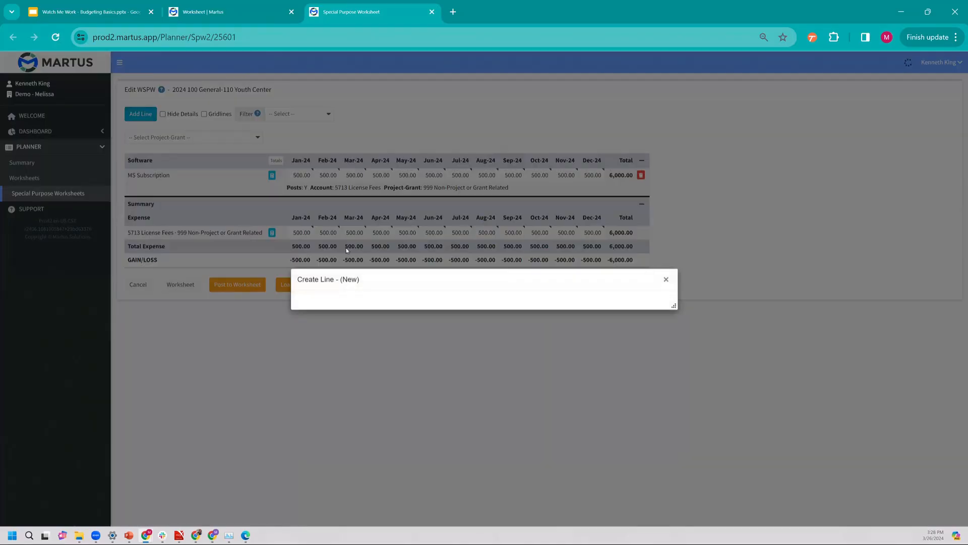
Start an Adobe line in the Software section that posts to account 5713 License Fees and project-grant 999 Non-Project or Grant Related.
left_click(650, 271)
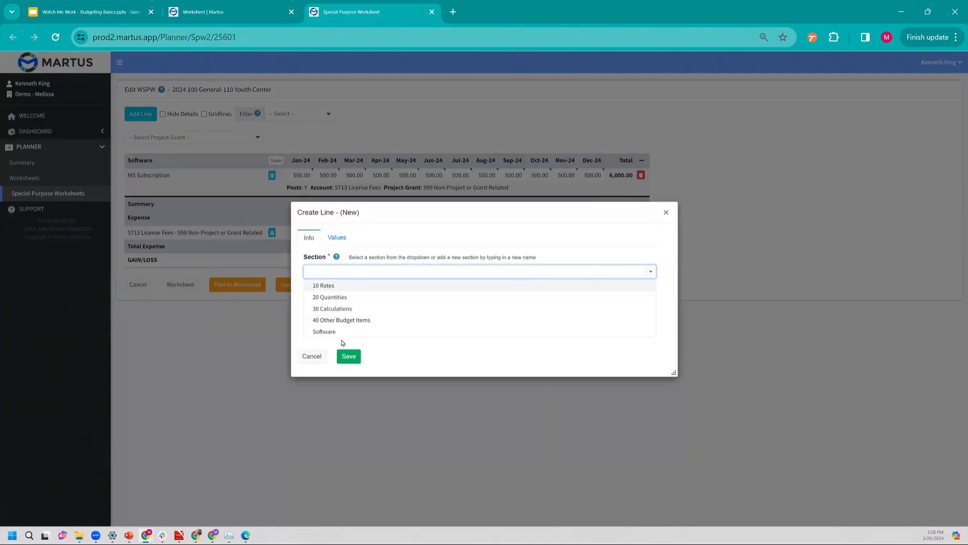
left_click(348, 332)
left_click(358, 306)
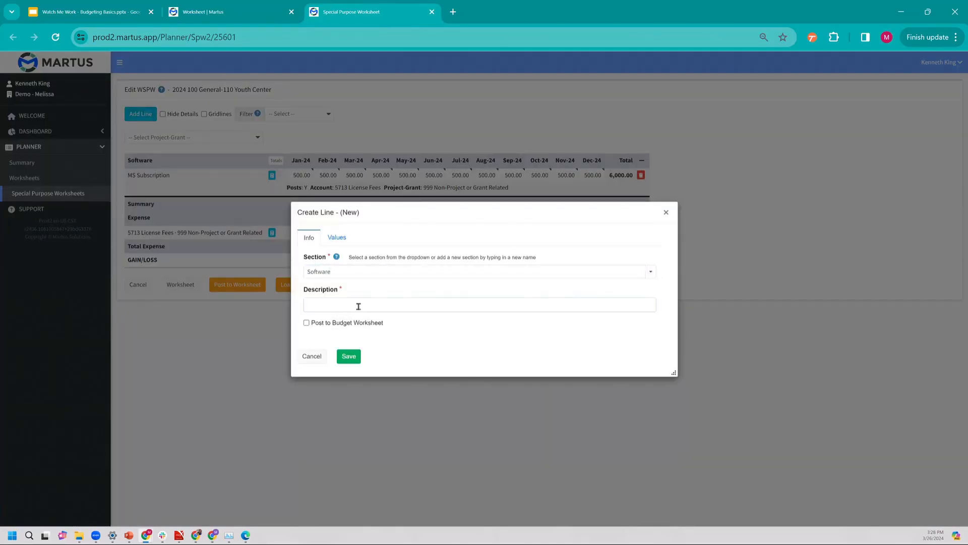
type("Adobe")
left_click(318, 323)
left_click(390, 341)
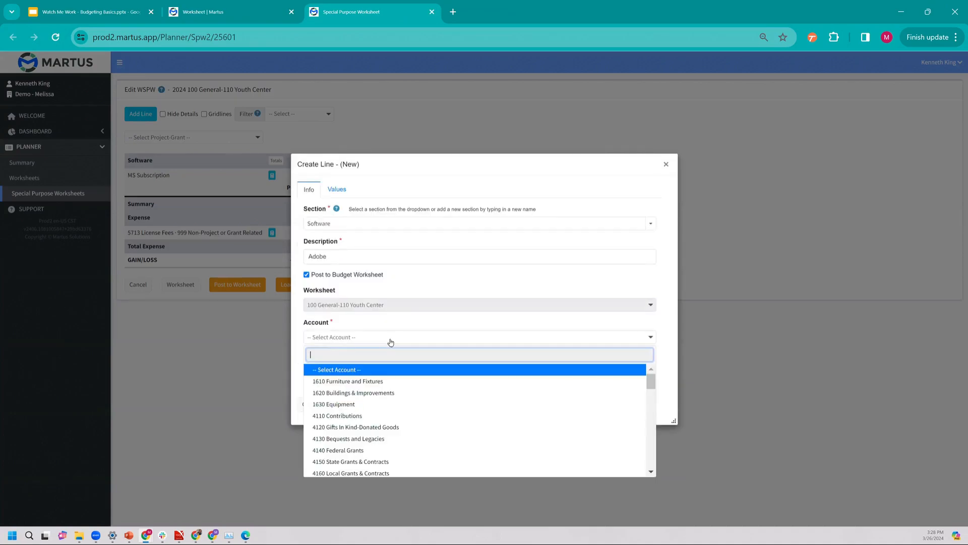
type("5713")
left_click(385, 374)
left_click(373, 369)
type("999")
left_click(373, 402)
Budget the Adobe line at 700 monthly from Jan-24, save it, and reopen its values to enter the note Adobe.
left_click(337, 189)
left_click(383, 297)
type("700")
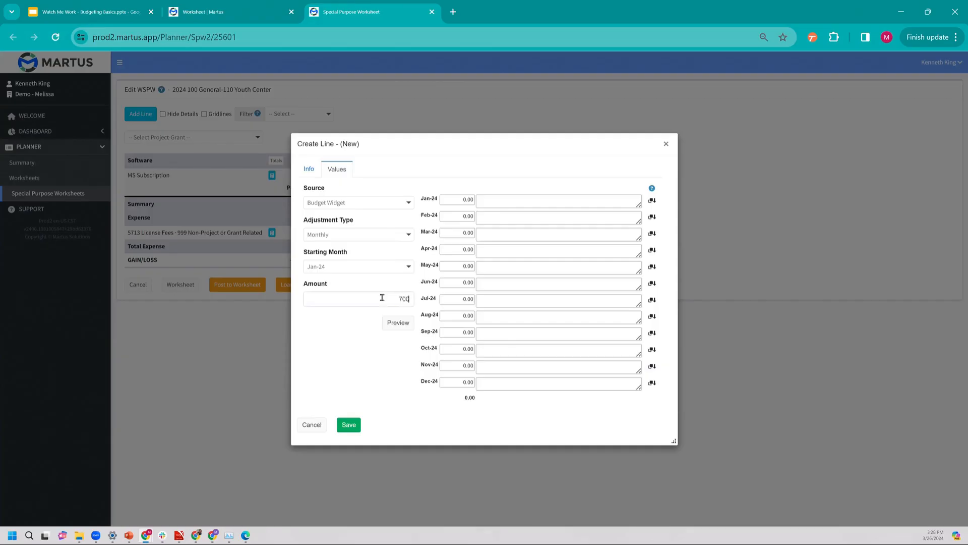
key("Tab")
left_click(348, 424)
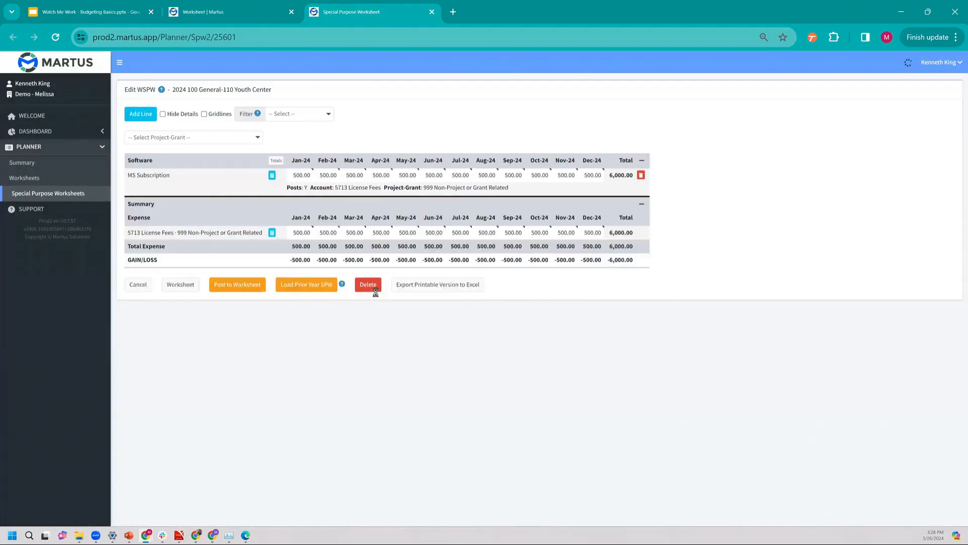
left_click(272, 176)
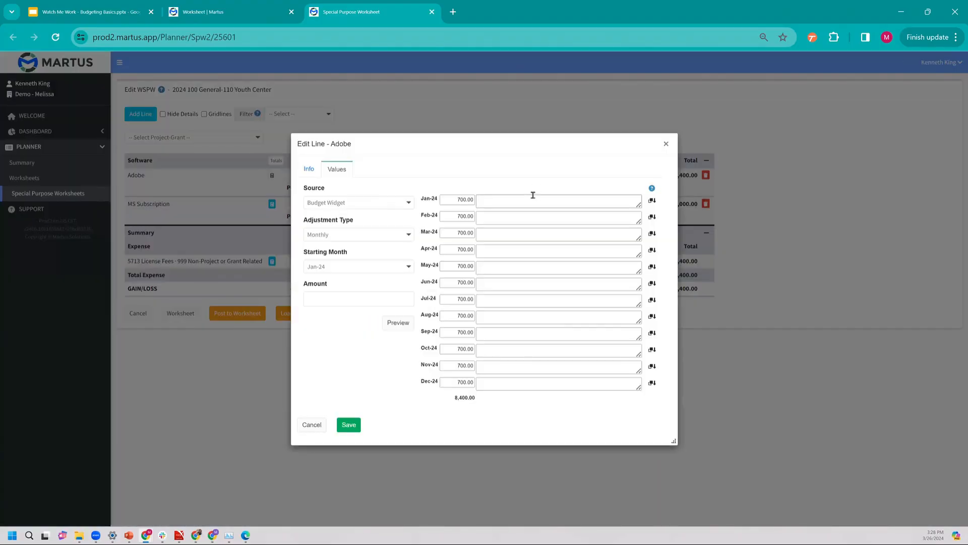
type("Adobe")
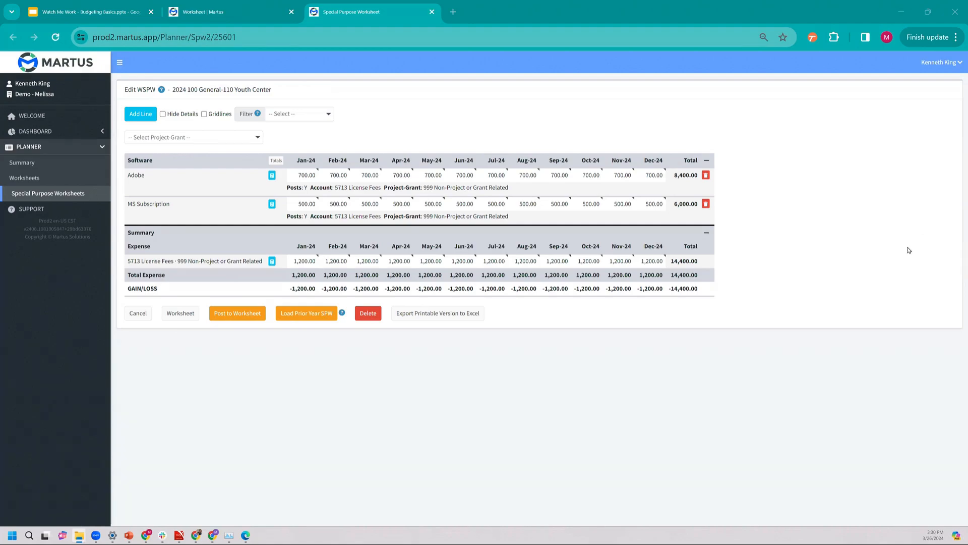
Check the 5713 License Fees total on the already open Working Budget worksheet, and return to the special purpose worksheet.
left_click(815, 253)
left_click(602, 343)
left_click(243, 9)
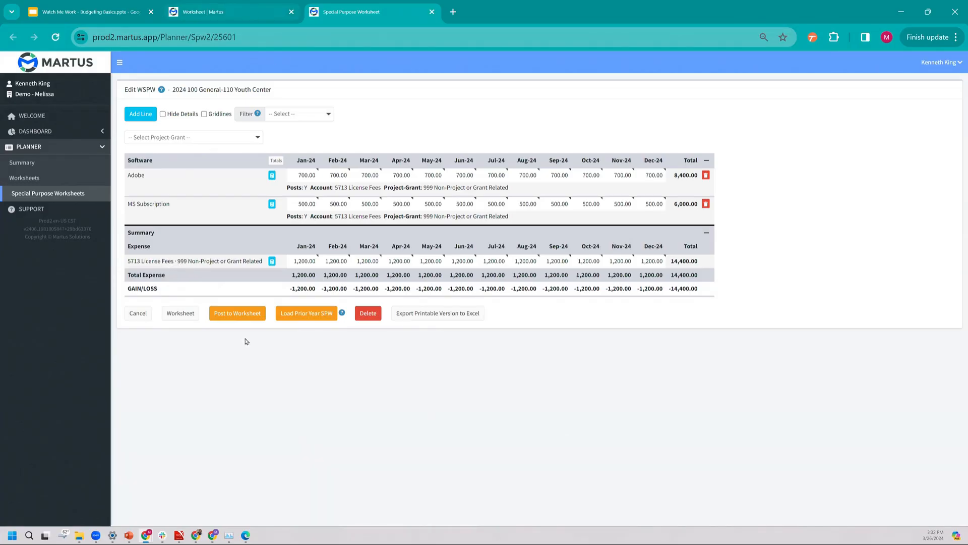
scroll(217, 328, "down", 1)
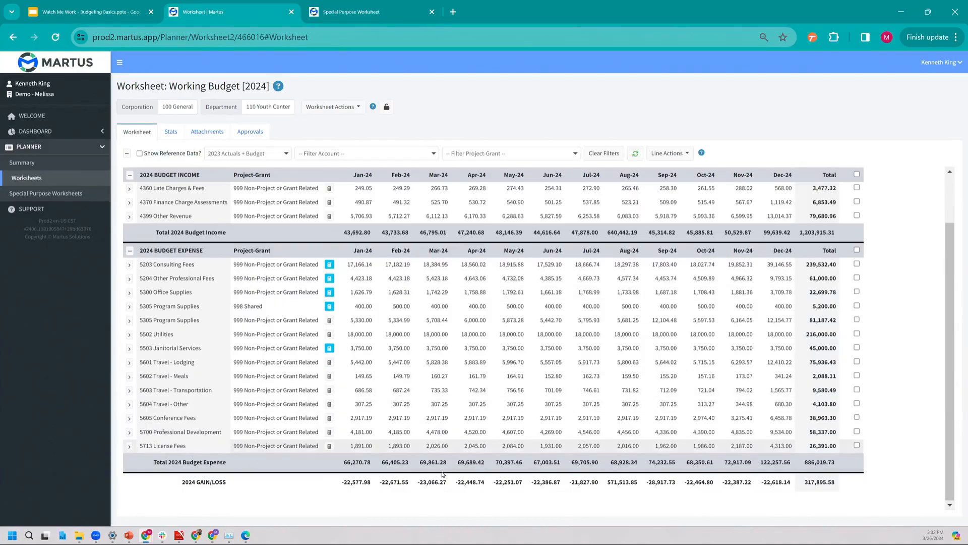
double_click(821, 446)
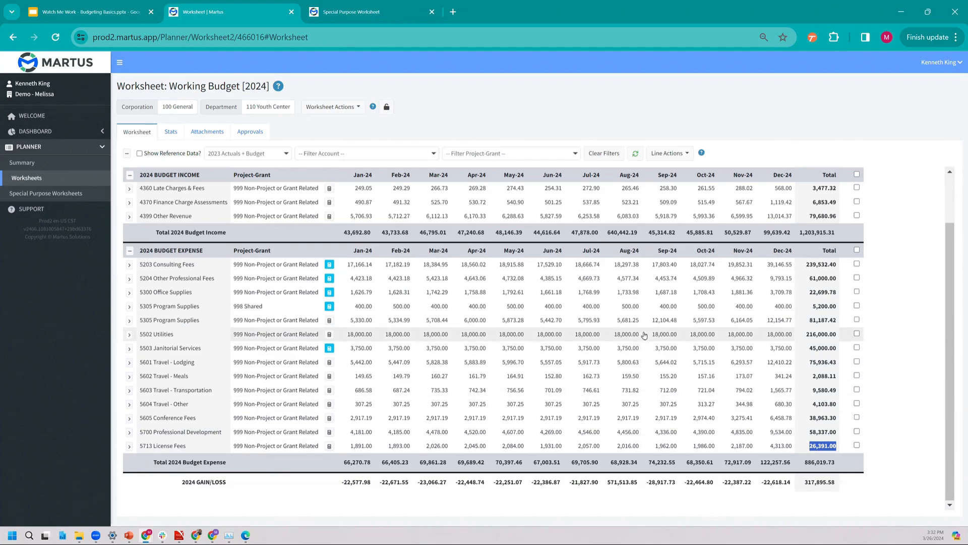
left_click(366, 16)
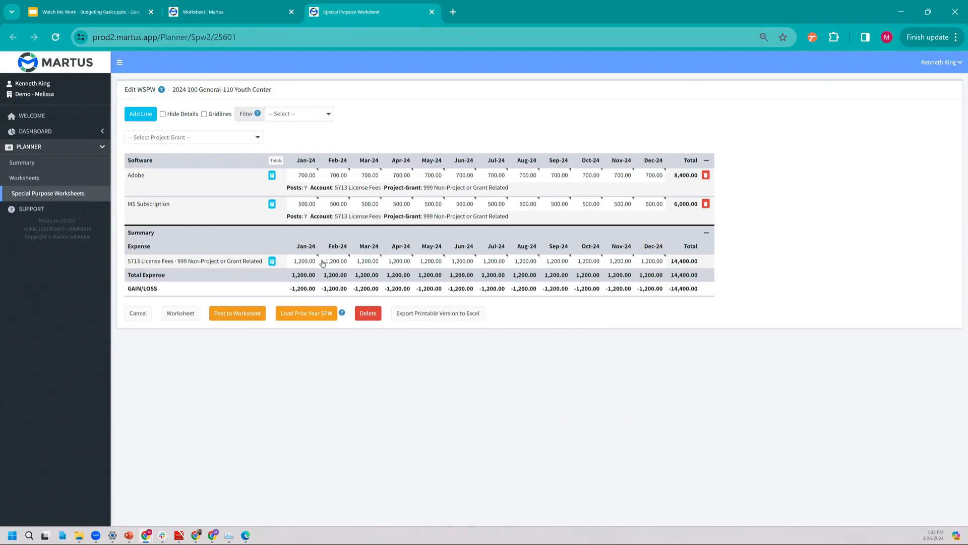
Post the special purpose worksheet to the budget worksheet, and open that worksheet at the 5713 License Fees line.
left_click(253, 317)
left_click(544, 107)
left_click(179, 314)
scroll(504, 418, "down", 1)
scroll(504, 418, "down", 1)
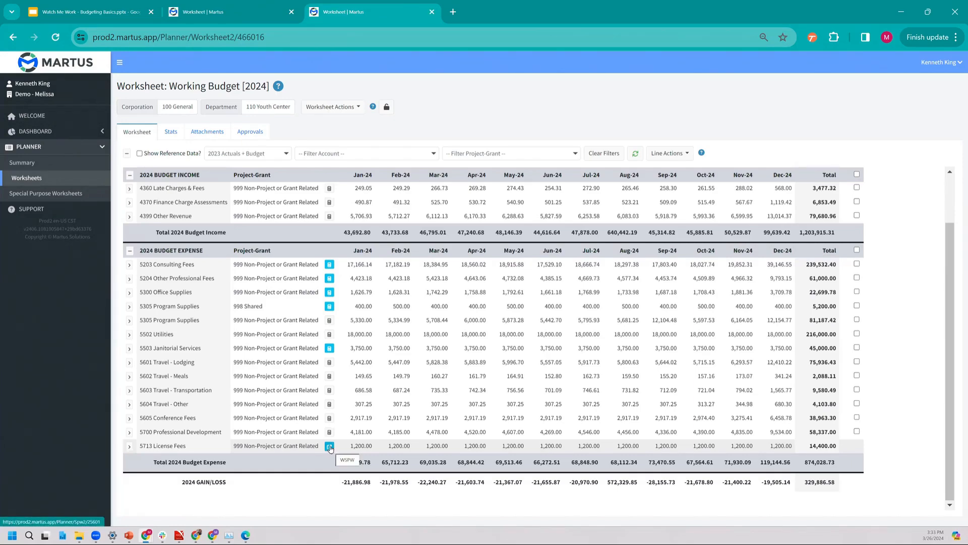
Examine the posted monthly amounts on the 5713 License Fees line and its link to the special purpose worksheet.
left_click(359, 446)
left_click(402, 433)
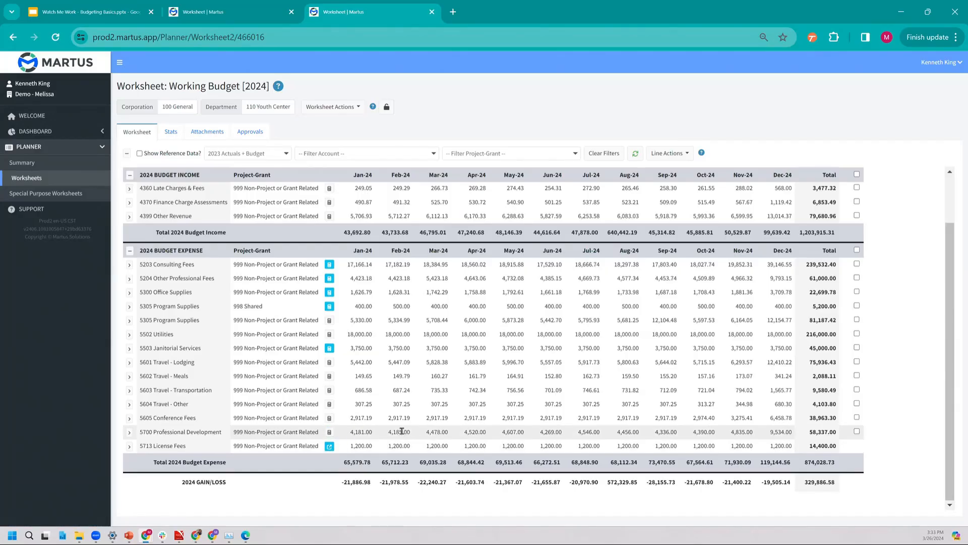
left_click(328, 432)
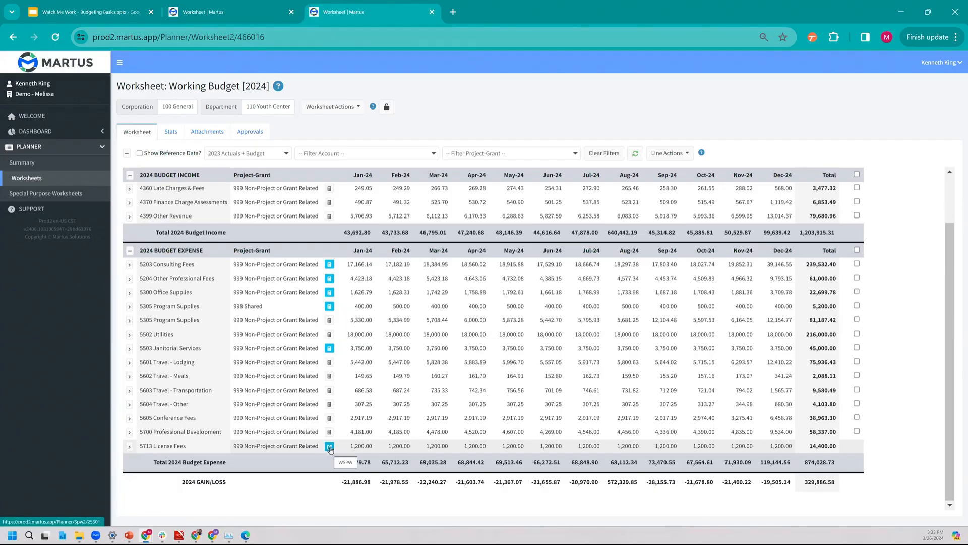
left_click(329, 447)
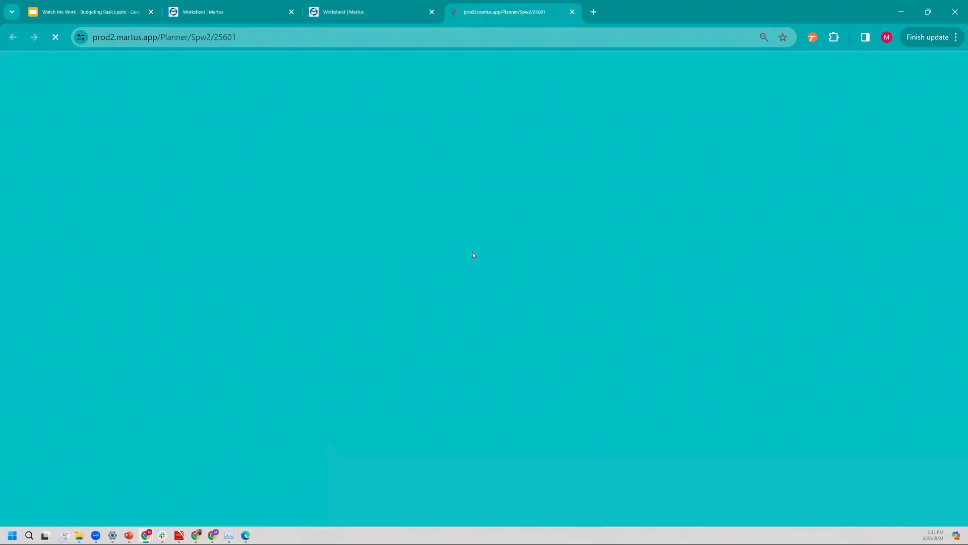
key("ctrl+shift+Tab")
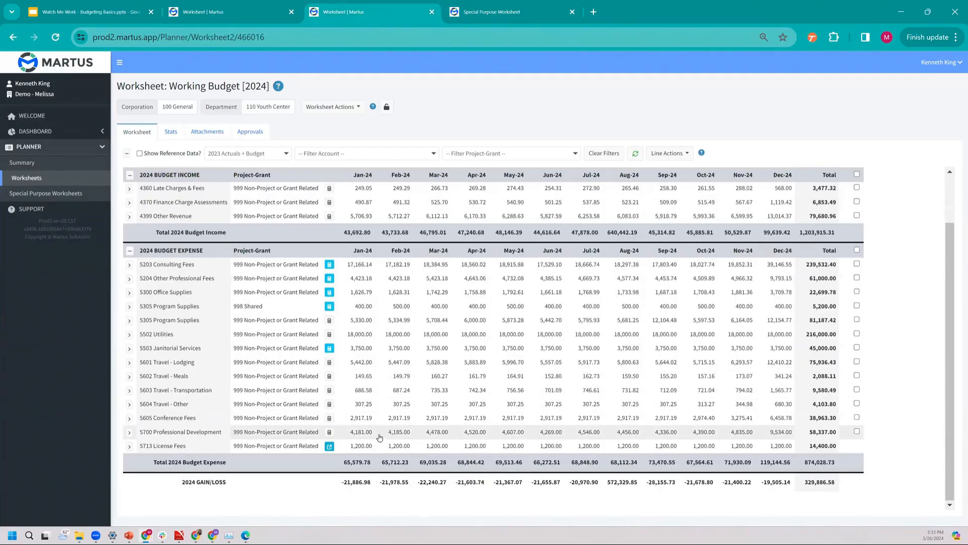
left_click(361, 445)
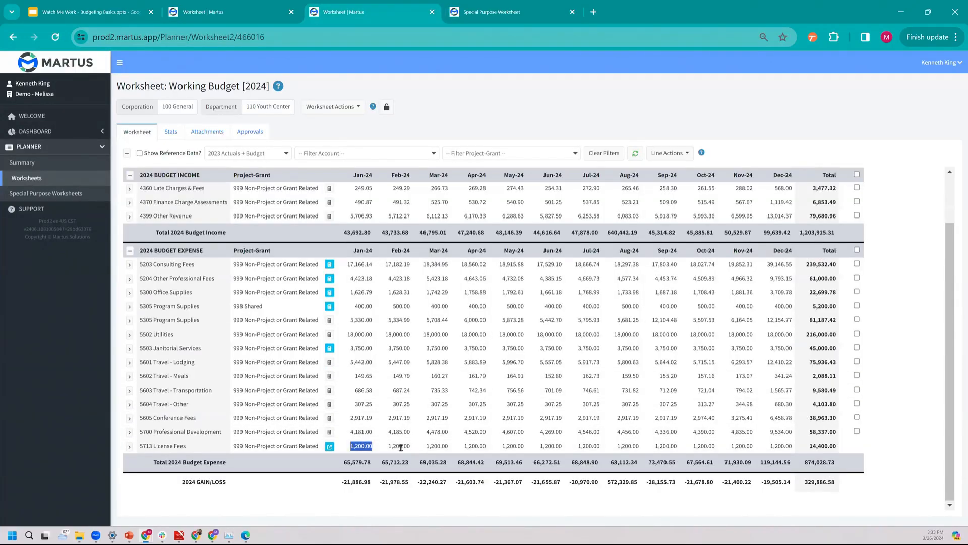
key("Tab")
key("Tab")
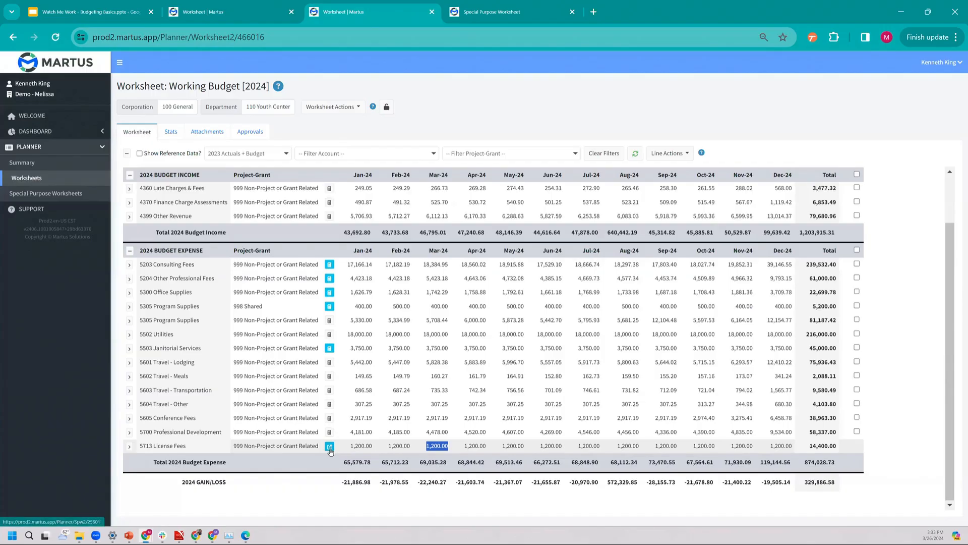
scroll(539, 346, "up", 1)
scroll(539, 346, "up", 1)
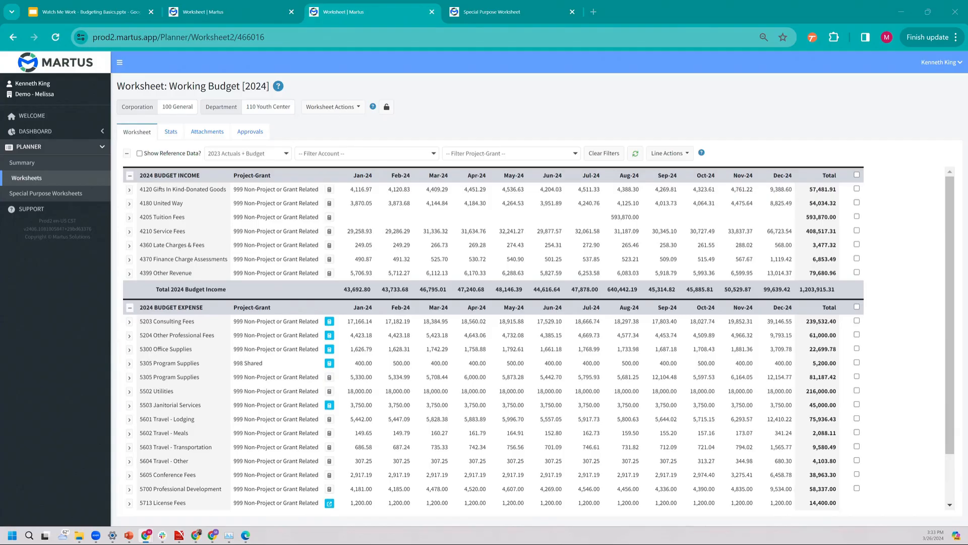
scroll(651, 340, "down", 2)
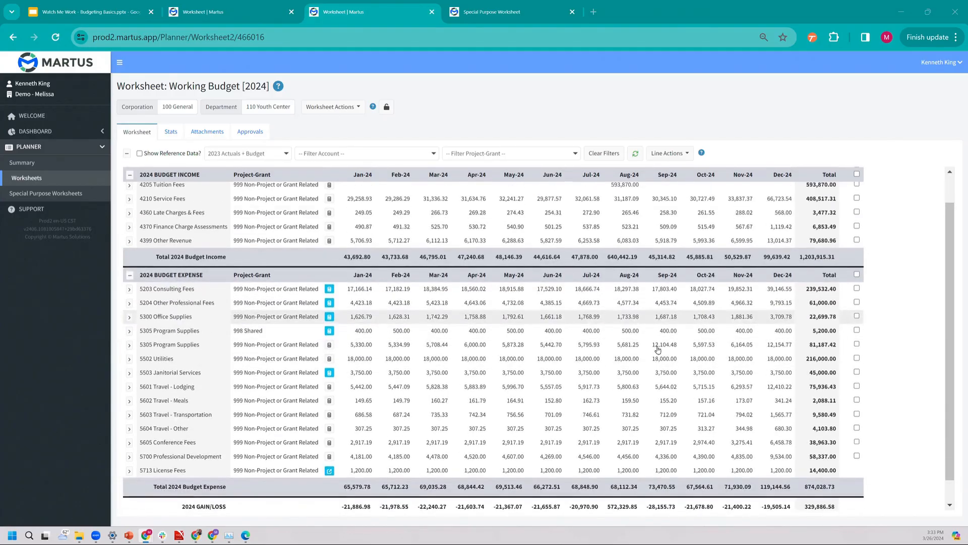
scroll(651, 340, "up", 2)
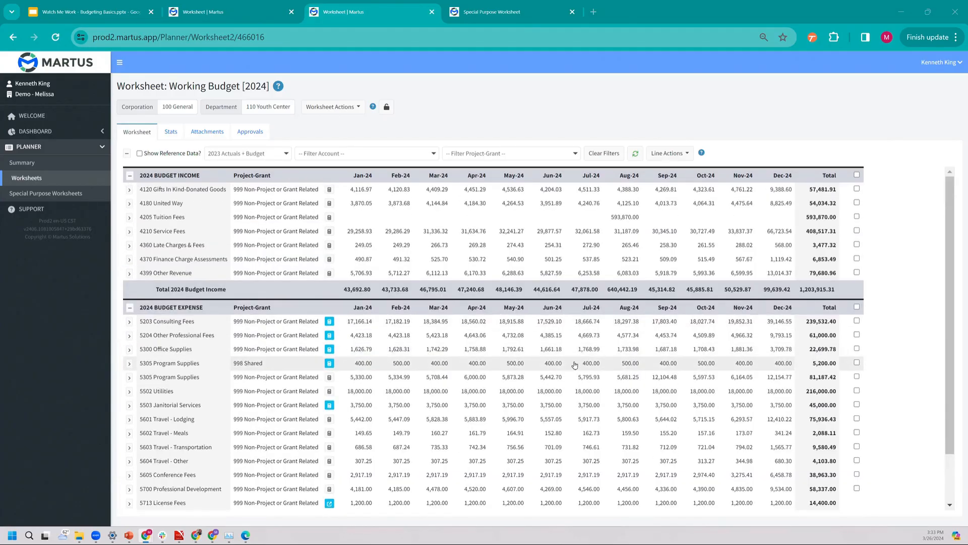
Submit and lock the 110 Youth Center worksheet, and bring up the actions available for the locked worksheet.
mouse_move(541, 361)
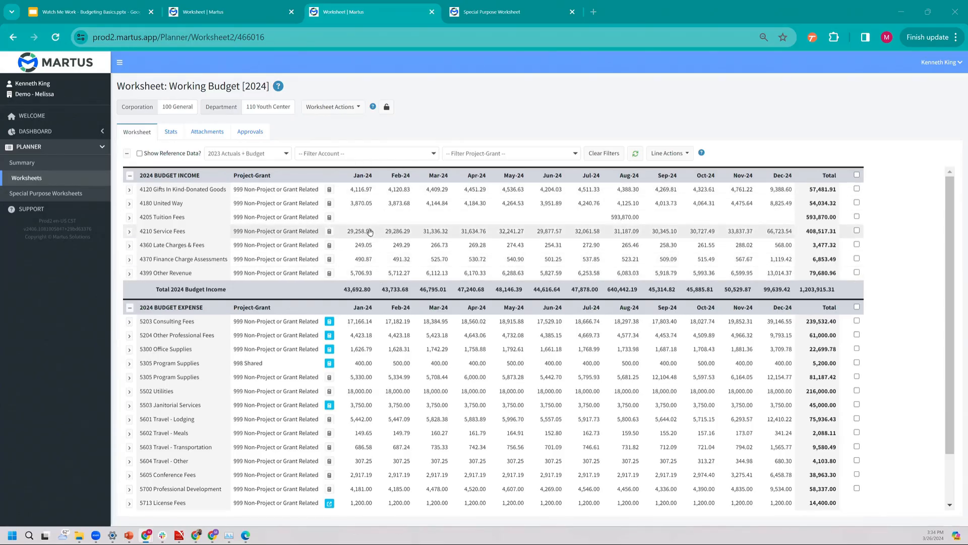
left_click(357, 107)
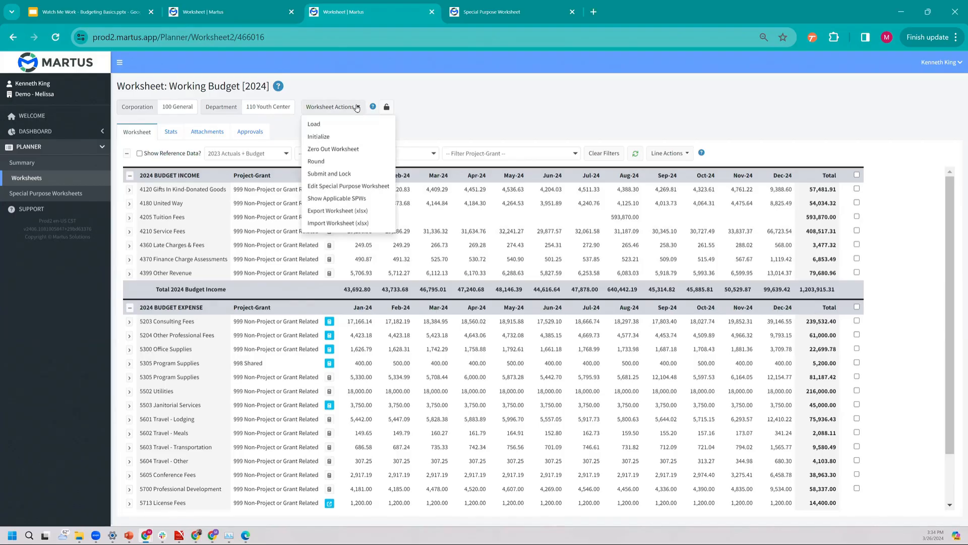
left_click(336, 175)
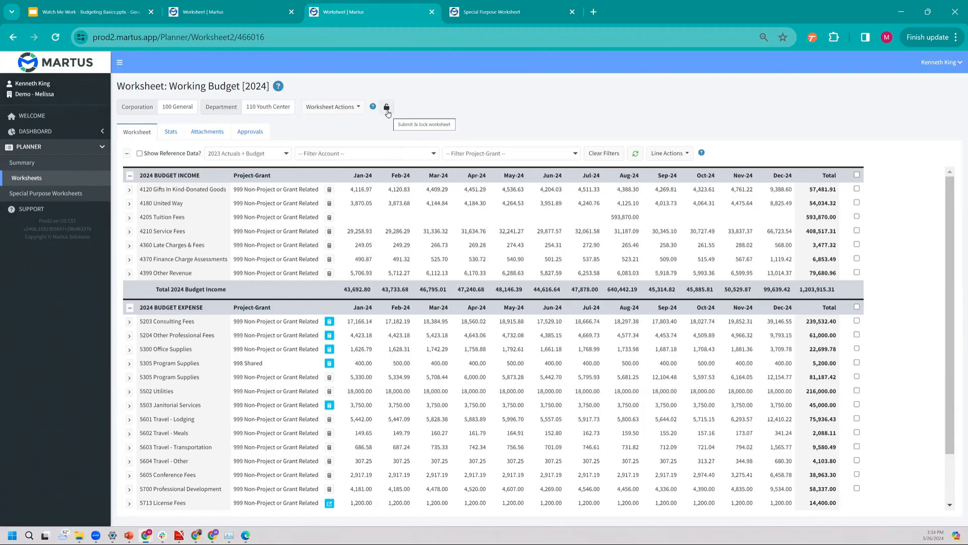
left_click(387, 110)
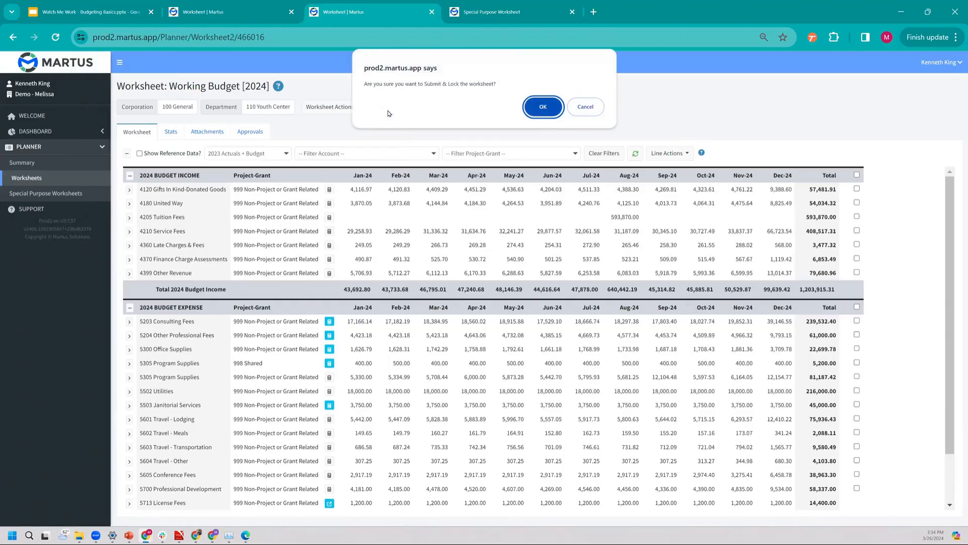
key("Return")
left_click(484, 305)
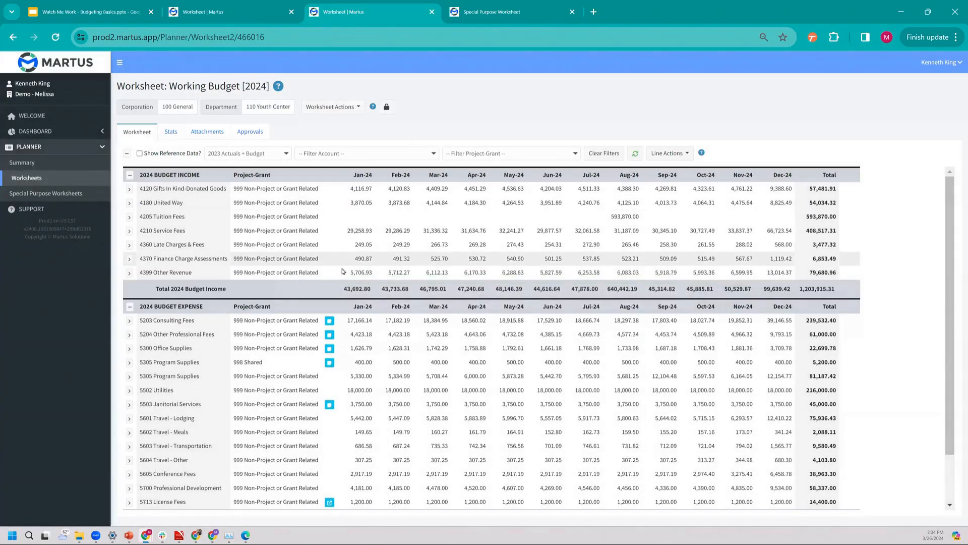
left_click(331, 106)
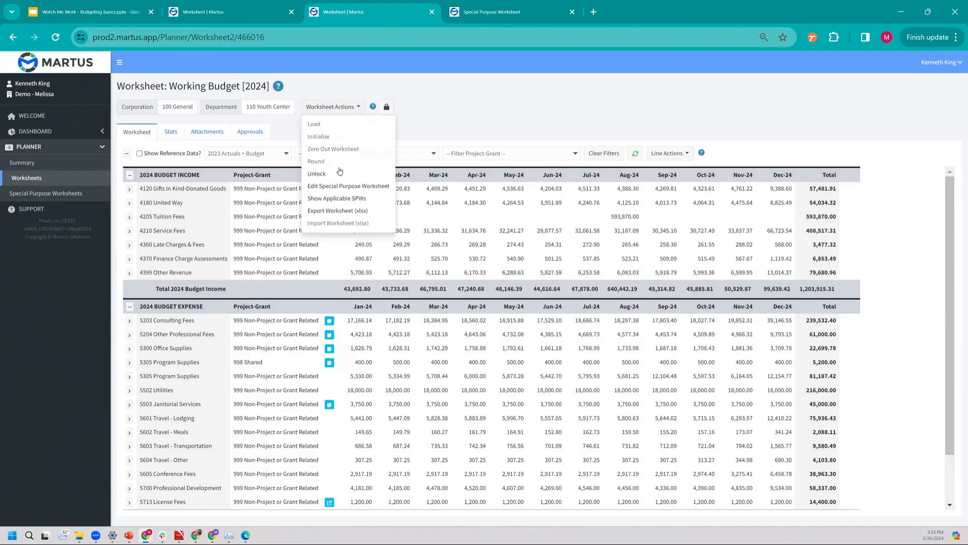
Dismiss the worksheet actions, look over the locked worksheet, and view its approvers and their approval statuses.
left_click(447, 122)
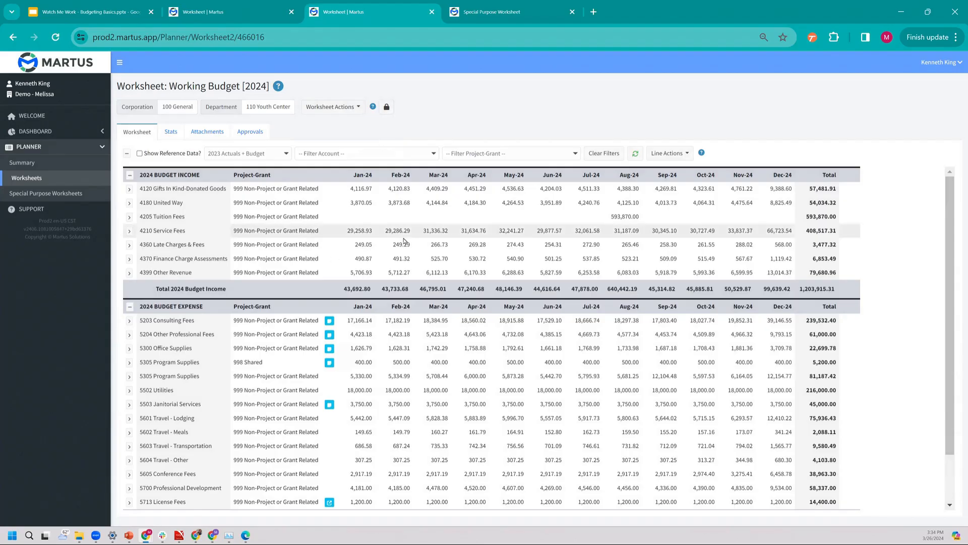
scroll(347, 302, "down", 1)
scroll(347, 303, "down", 2)
scroll(206, 235, "up", 3)
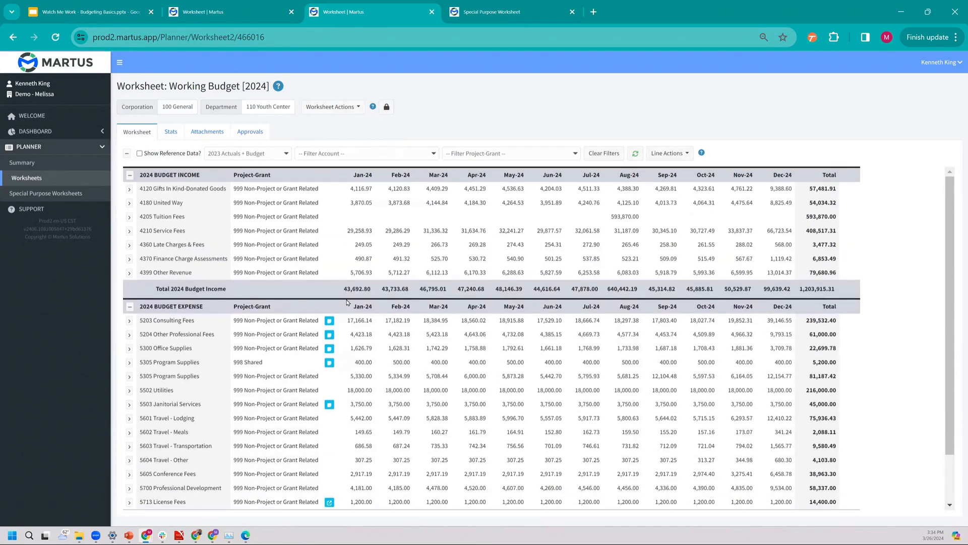
left_click(246, 132)
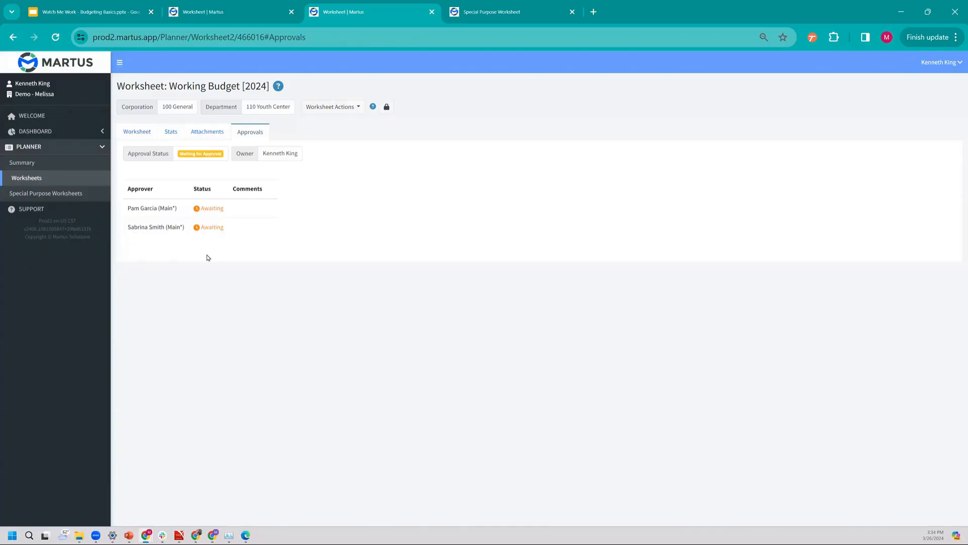
Open the Worksheets list and check the approval status of the 100 General, 110 Youth Center worksheet.
left_click(69, 179)
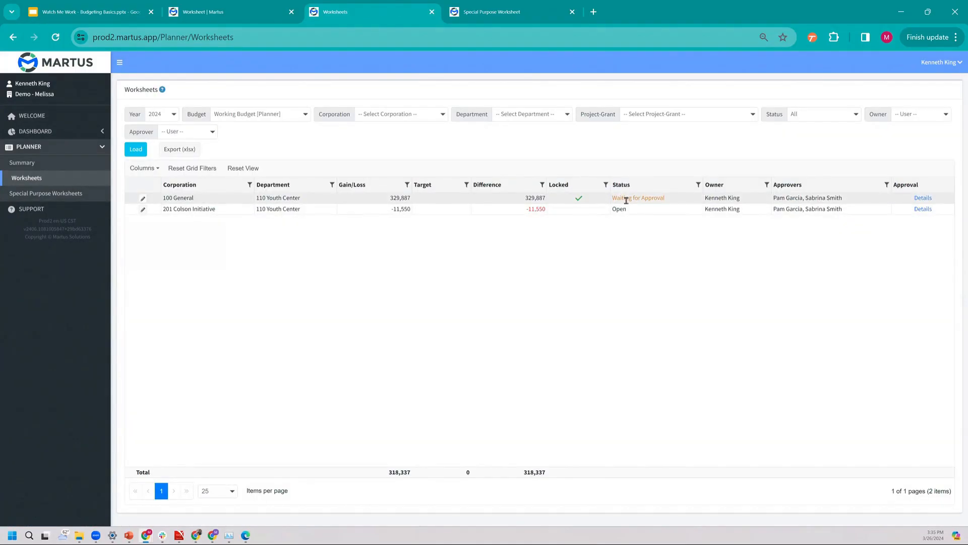
double_click(626, 200)
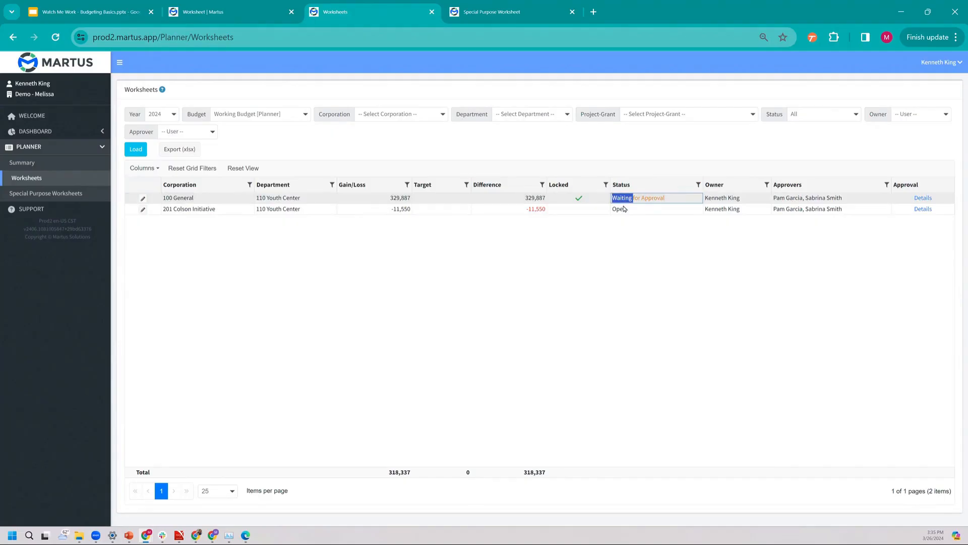
left_click(603, 266)
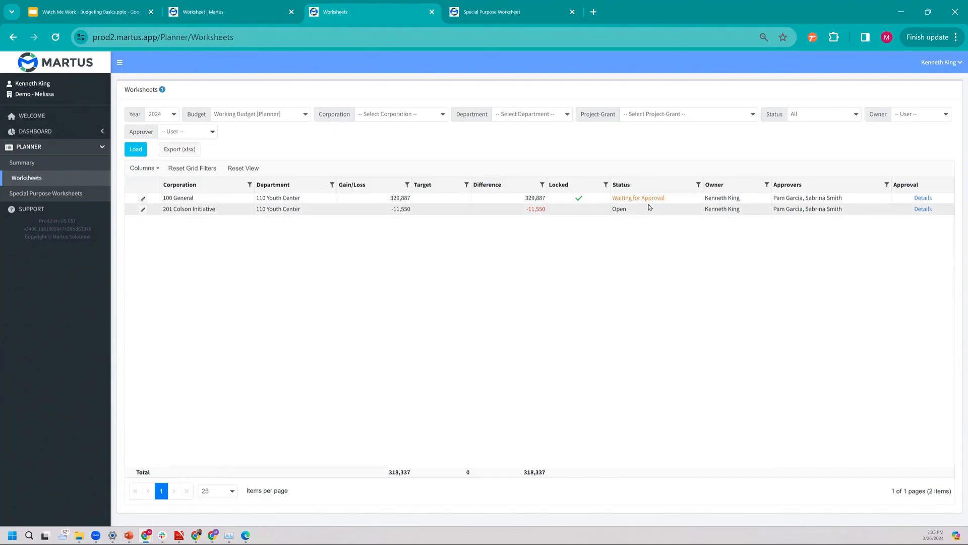
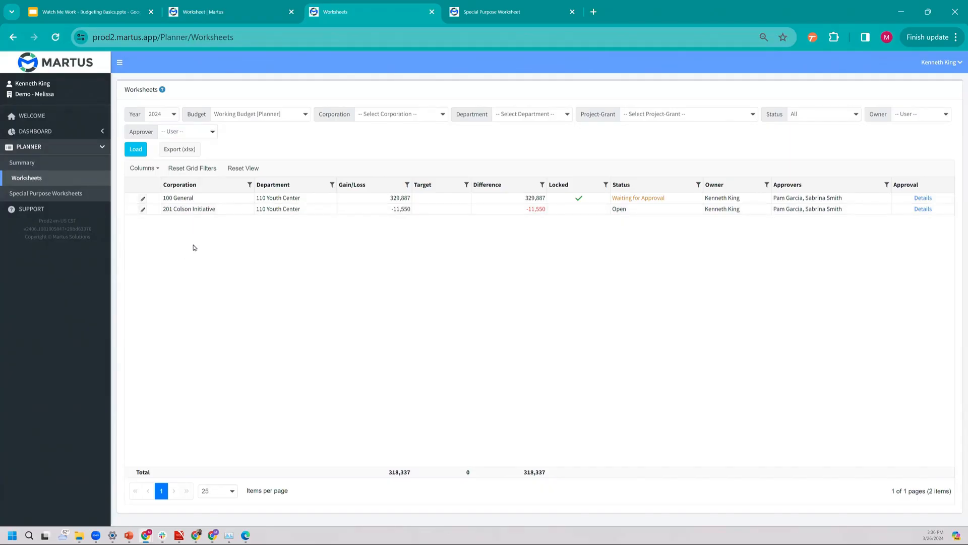
Open the Planner Summary for the 2024 Working Budget and load it with Corporation View Summary rows.
left_click(90, 165)
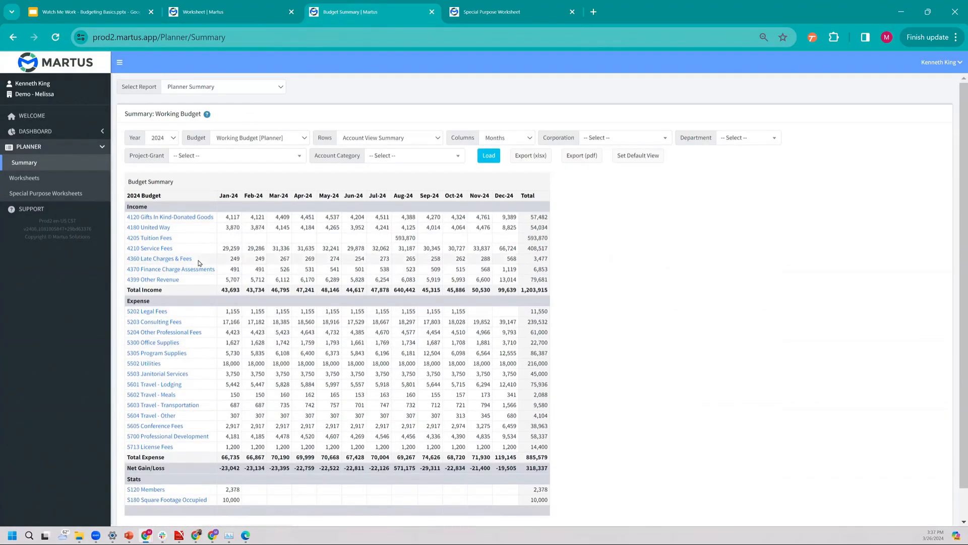
left_click(408, 143)
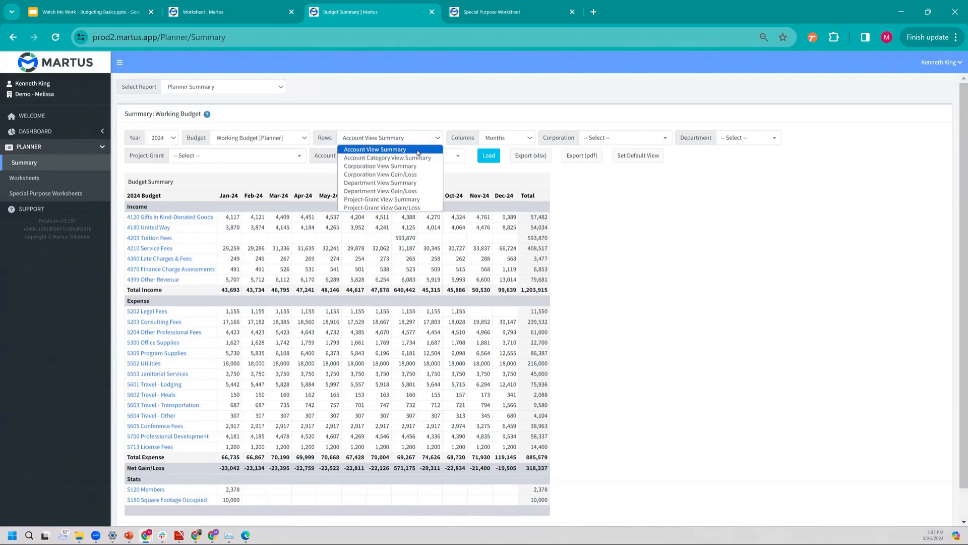
left_click(432, 110)
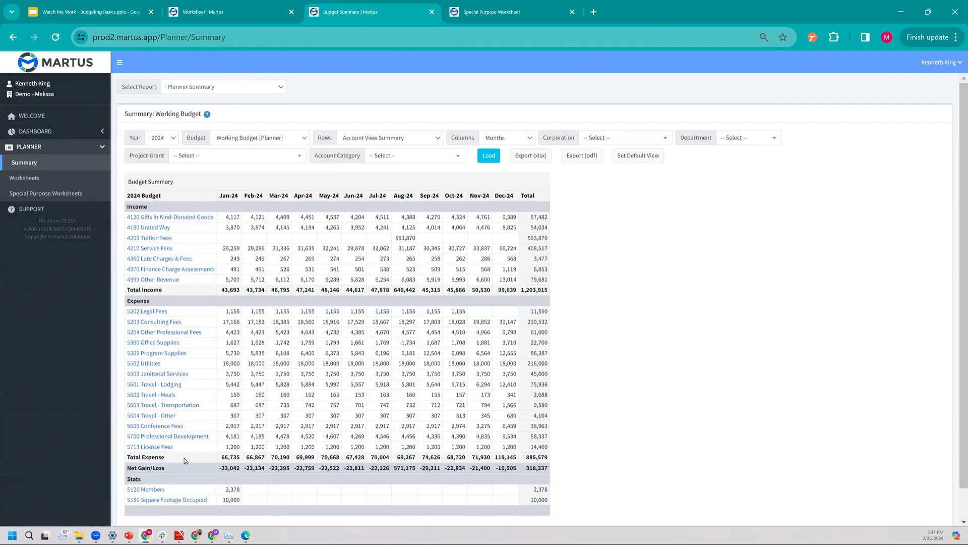
left_click(373, 137)
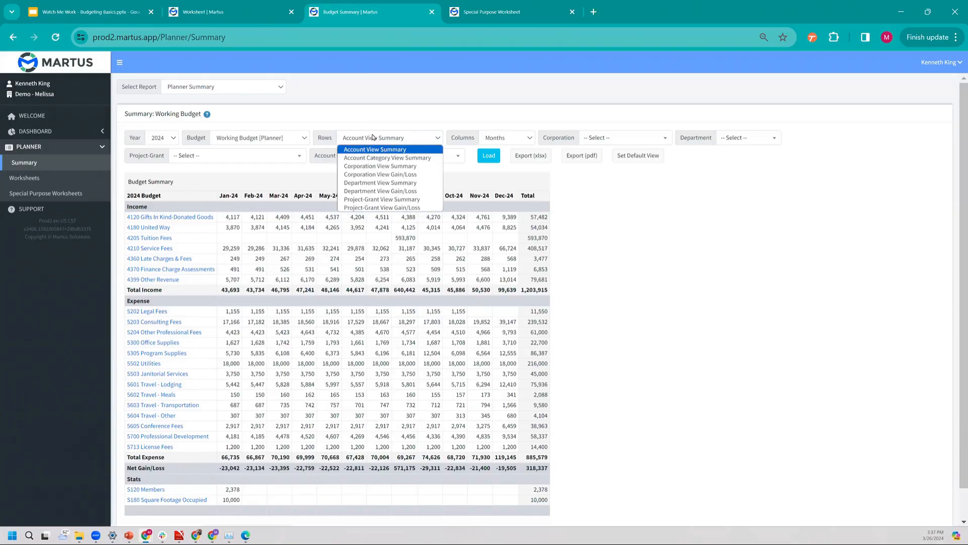
left_click(376, 166)
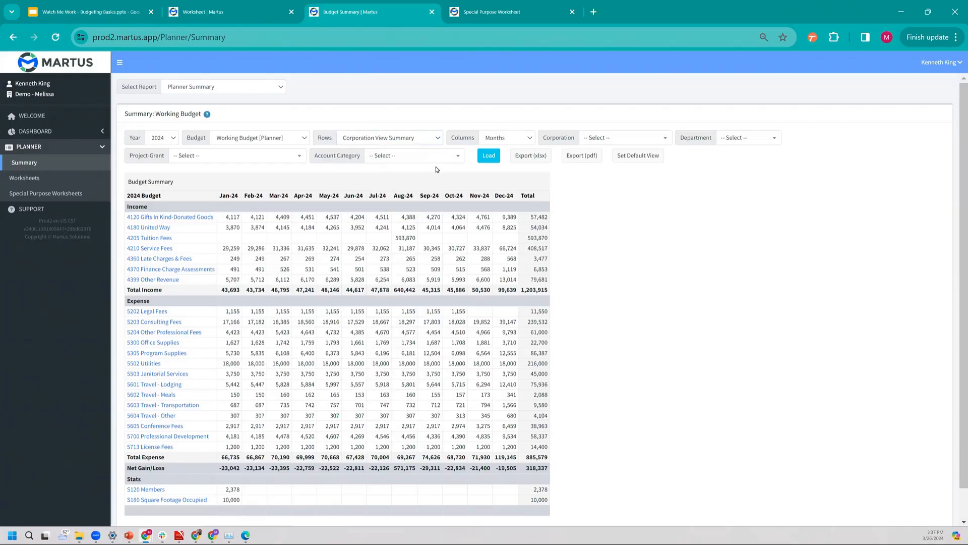
left_click(489, 158)
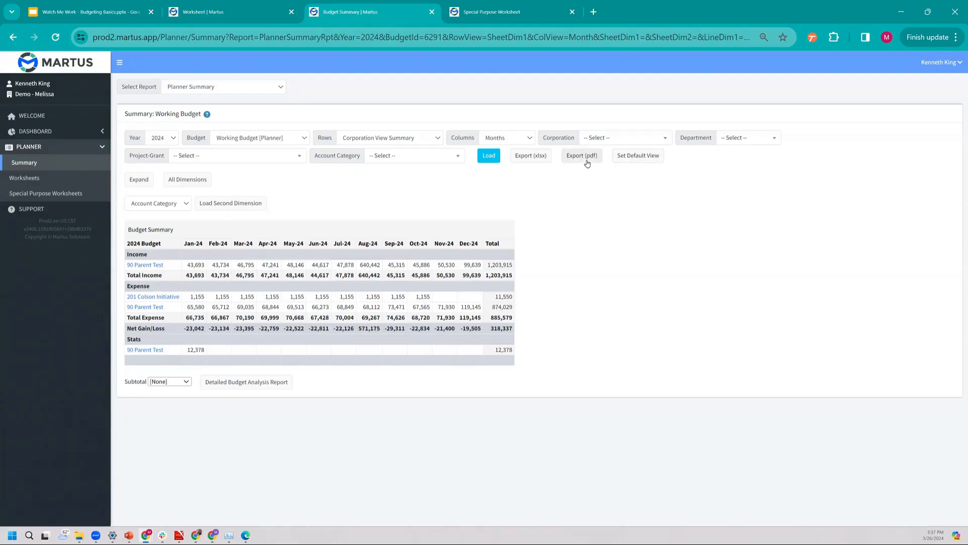
Expand the budget summary into the detailed report by corporation and account, and examine its income, expense and net gain/loss lines.
left_click(138, 180)
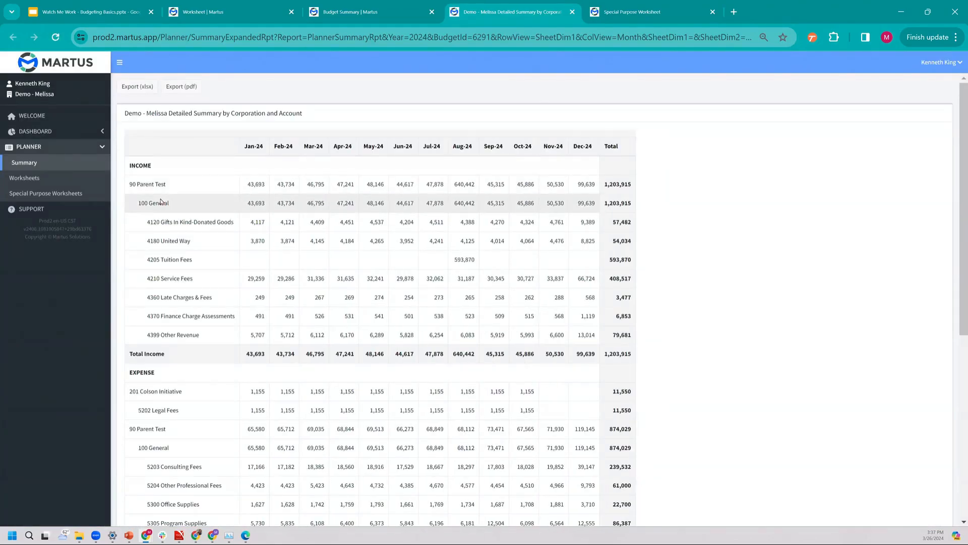
double_click(162, 202)
triple_click(172, 206)
double_click(162, 204)
scroll(168, 188, "down", 3)
double_click(155, 269)
left_click(192, 286)
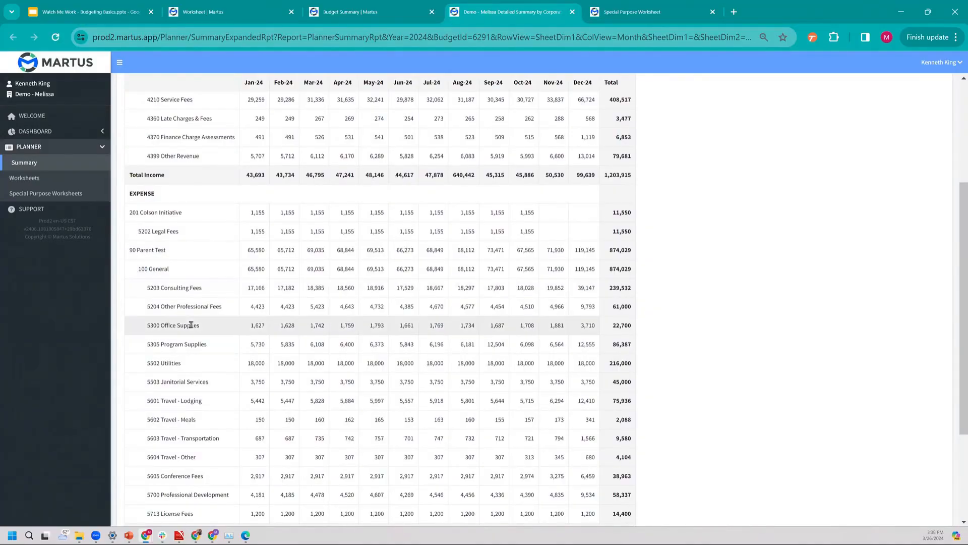
scroll(191, 325, "down", 1)
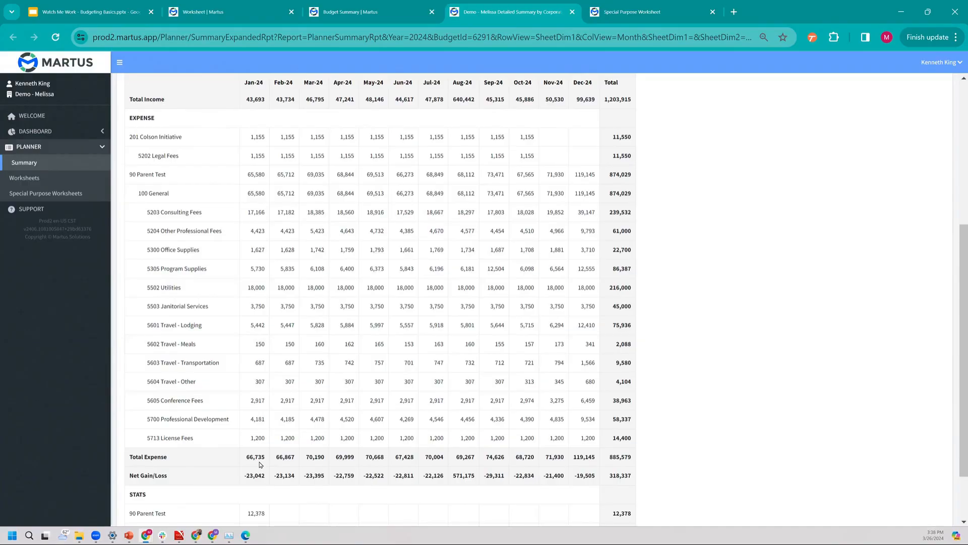
scroll(260, 465, "up", 3)
scroll(261, 464, "up", 3)
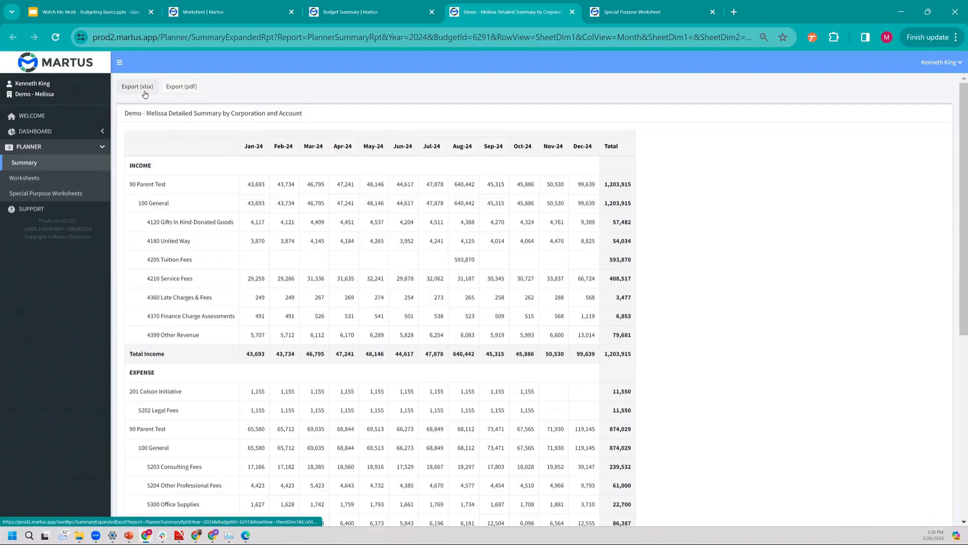
scroll(313, 127, "down", 6)
scroll(314, 127, "up", 6)
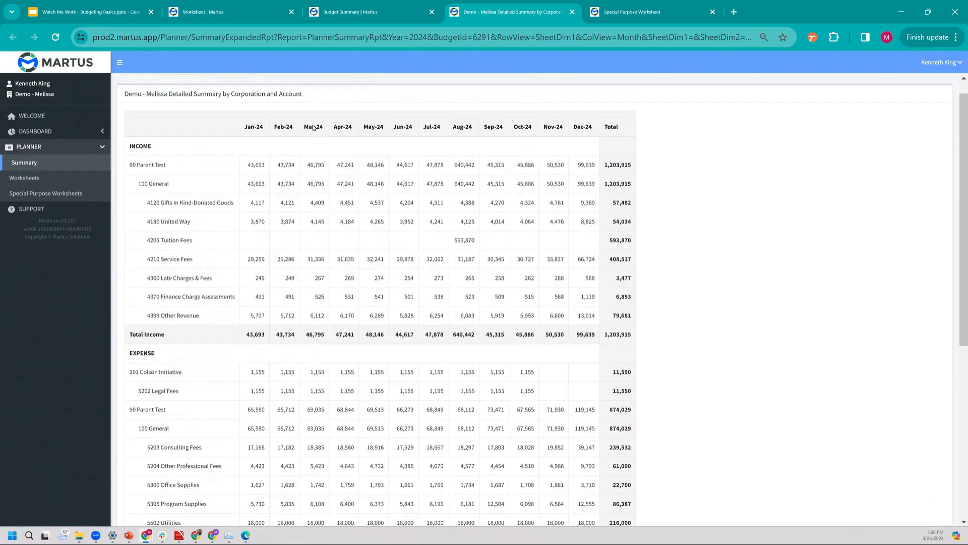
scroll(314, 127, "up", 1)
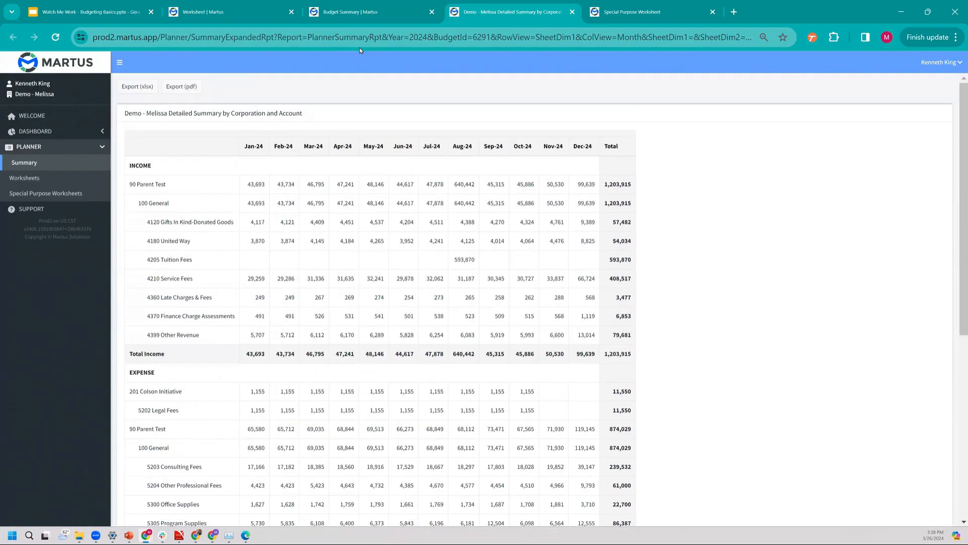
Return to the Budget Summary, set the subtotal to Corporation, and open the Detailed Budget Analysis Report in Excel.
left_click(367, 13)
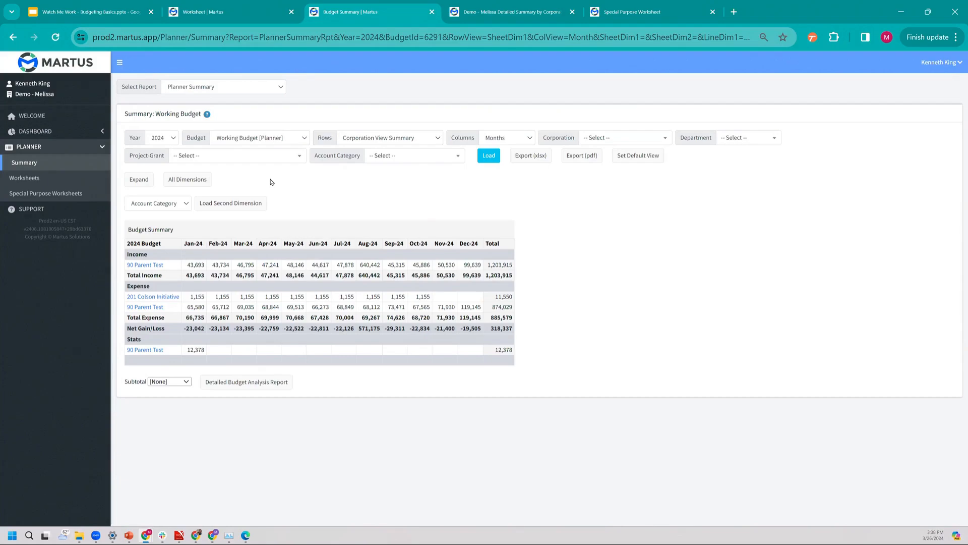
left_click(174, 383)
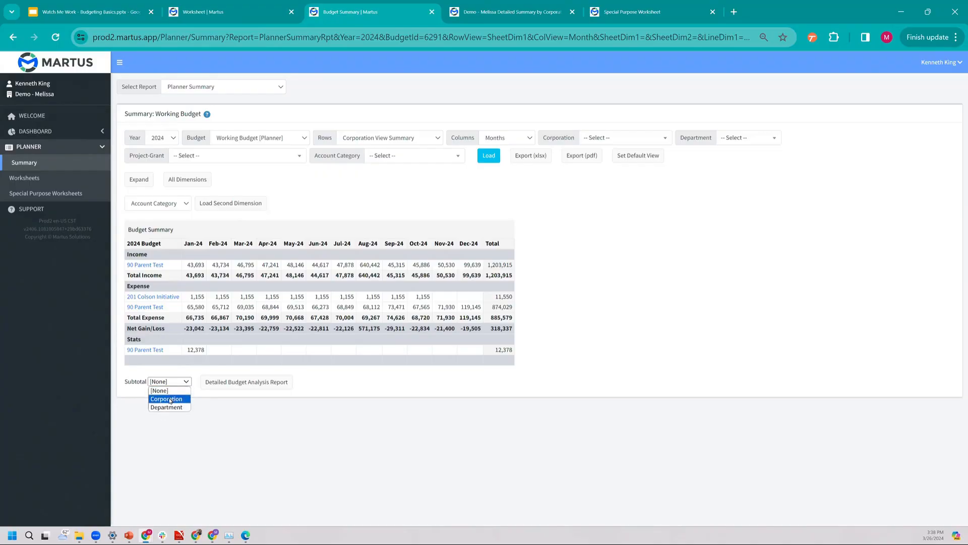
left_click(170, 399)
left_click(230, 386)
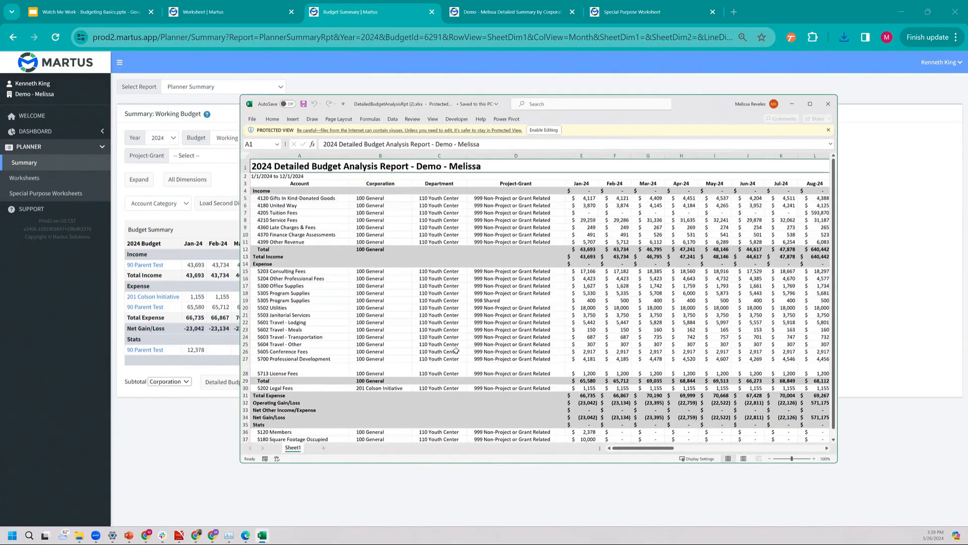
Examine the report's account rows, the 100 General subtotals, and the 201 Colson Initiative legal fees row.
scroll(292, 347, "down", 2)
scroll(292, 328, "up", 2)
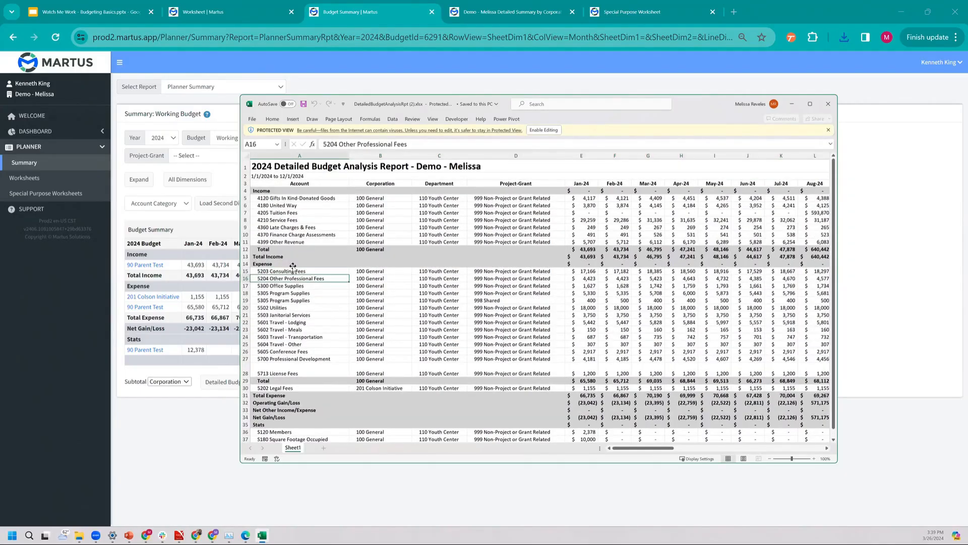
left_click(292, 258)
key("Up")
key("Up")
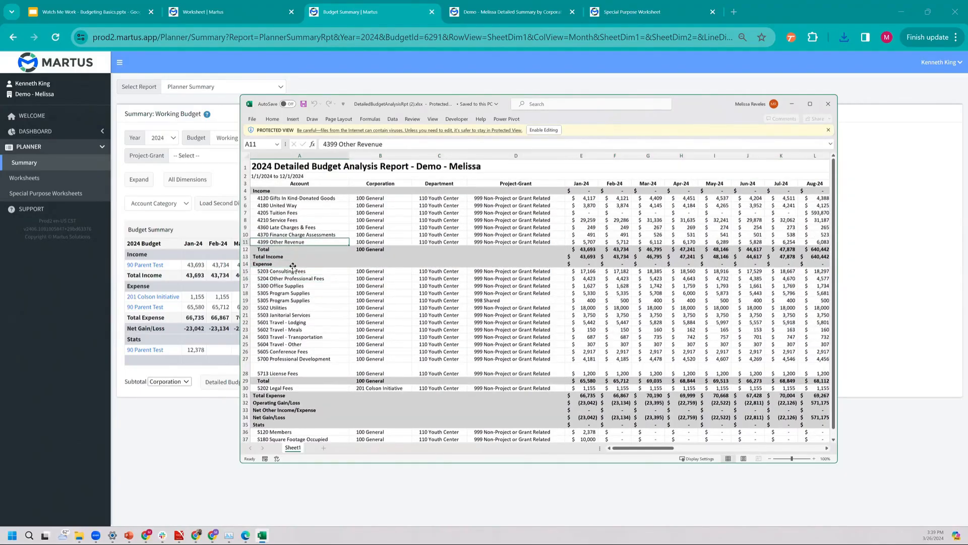
left_click(362, 257)
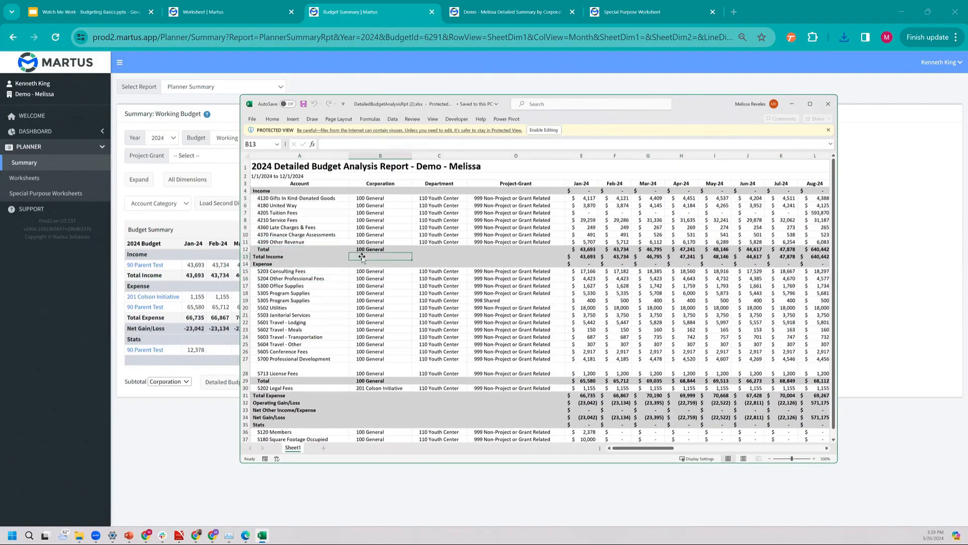
left_click(364, 379)
left_click(374, 373)
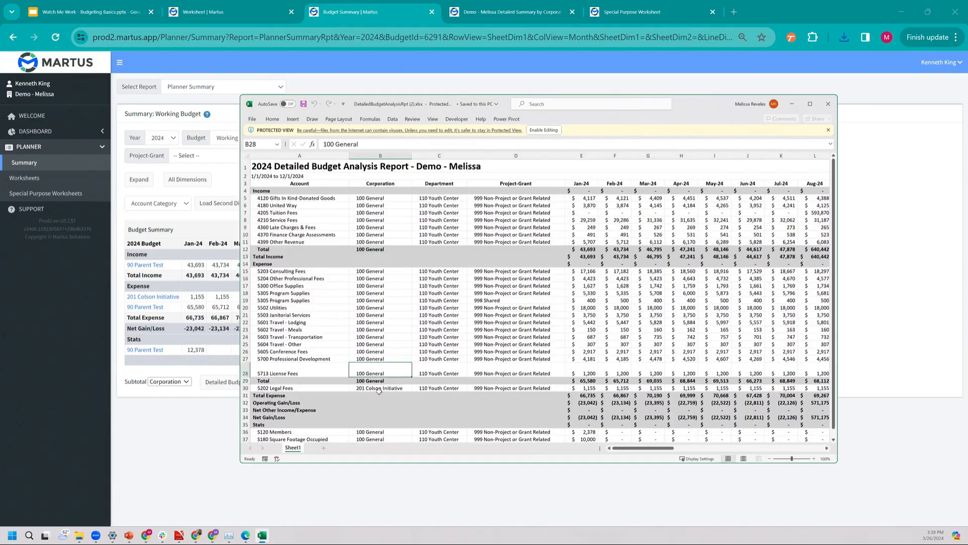
left_click(371, 382)
left_click(376, 389)
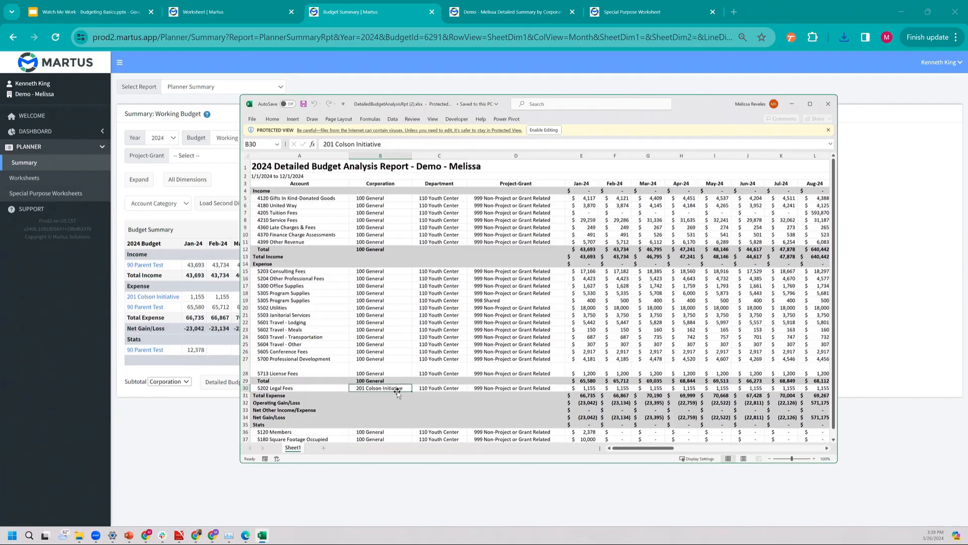
Examine the monthly amounts in the report down through the net gain/loss and stats rows.
key("Right")
key("Right")
key("Right")
key("Right")
key("Right")
key("Right")
key("Right")
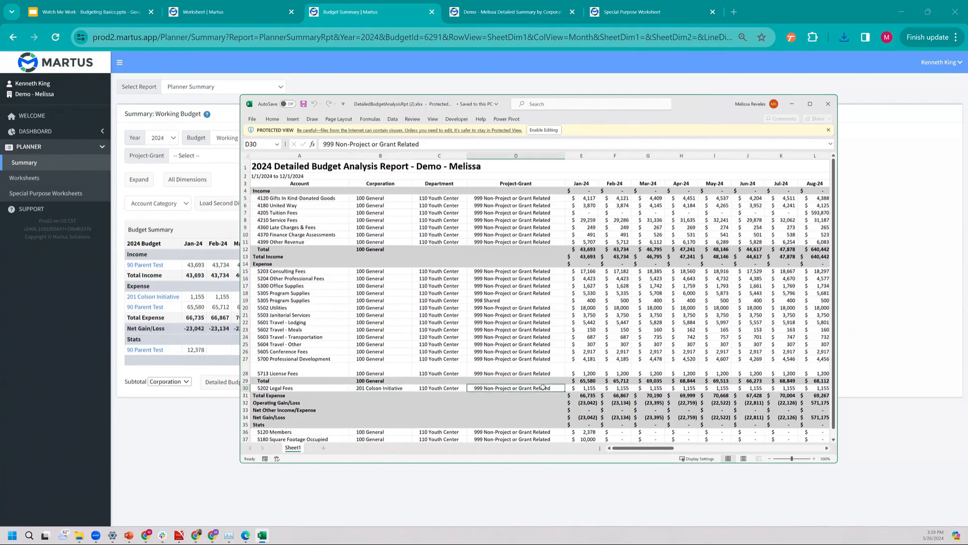
key("Down")
key("Down")
key("Down")
key("Down")
key("Down")
key("Down")
key("Down")
key("Down")
key("Down")
key("Down")
key("Down")
key("Down")
key("Down")
key("Down")
key("Down")
key("Down")
key("Down")
key("Down")
key("Down")
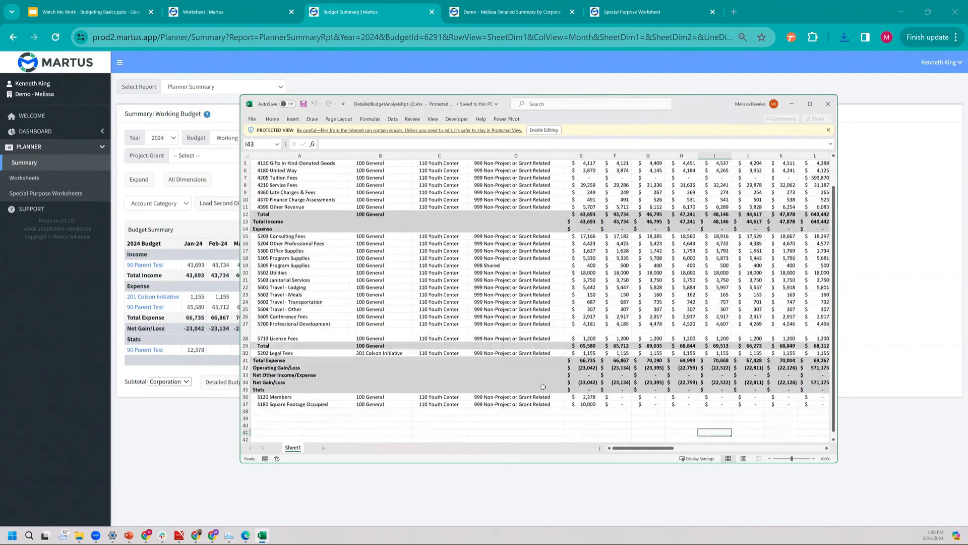
key("Up")
key("Up")
key("Up")
key("Up")
key("Up")
key("Up")
key("Up")
key("Up")
key("Up")
key("Up")
key("Up")
key("Up")
key("Up")
key("Up")
key("Up")
key("Up")
key("Up")
key("Up")
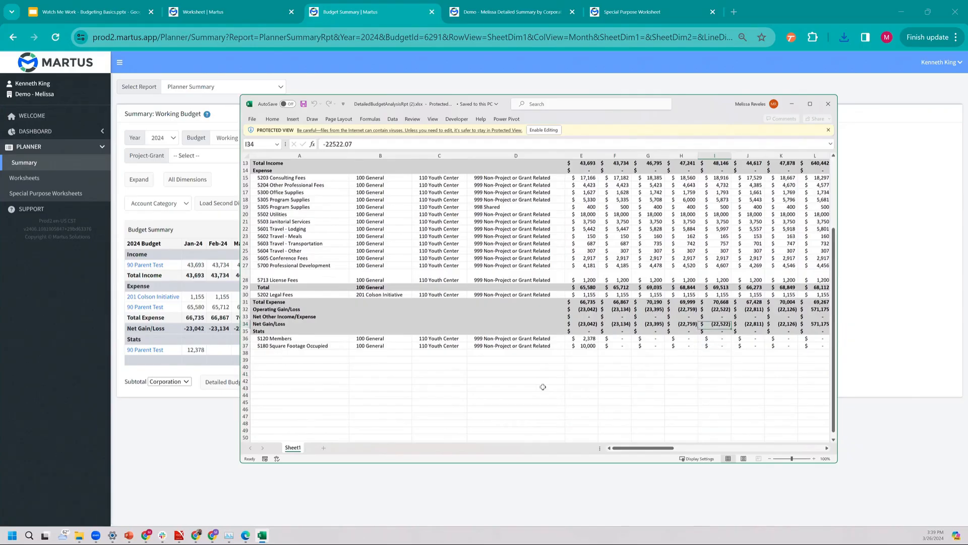
Examine the report's Total and monthly note columns, and return to the beginning of the sheet.
key("Right")
key("Right")
key("Right")
key("Right")
key("Right")
key("Right")
key("Right")
key("Right")
key("Right")
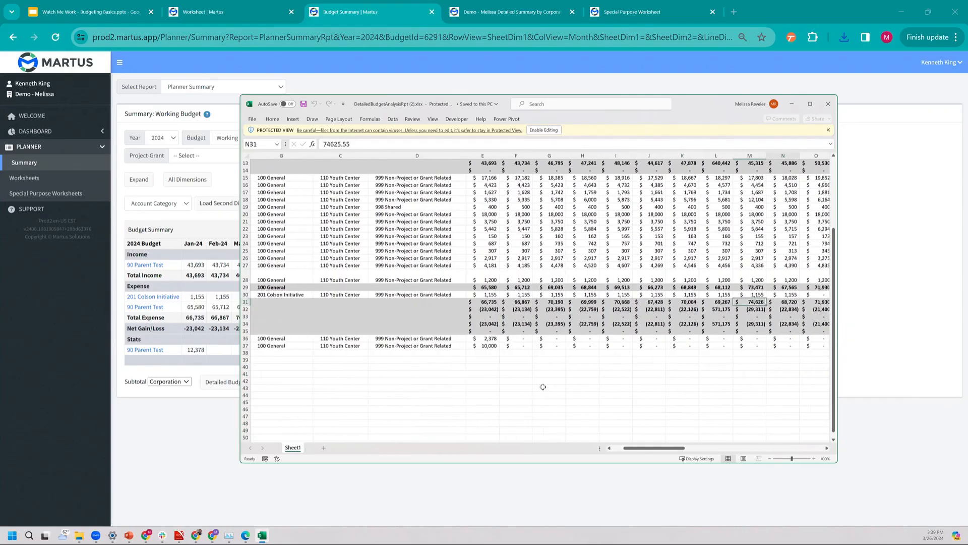
key("Right")
key("Right")
key("Right")
key("Right")
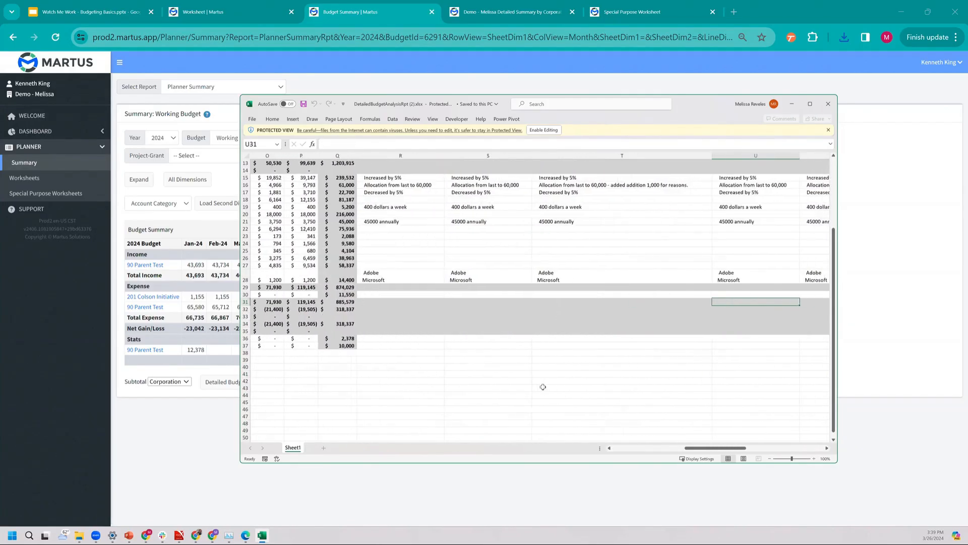
key("Up")
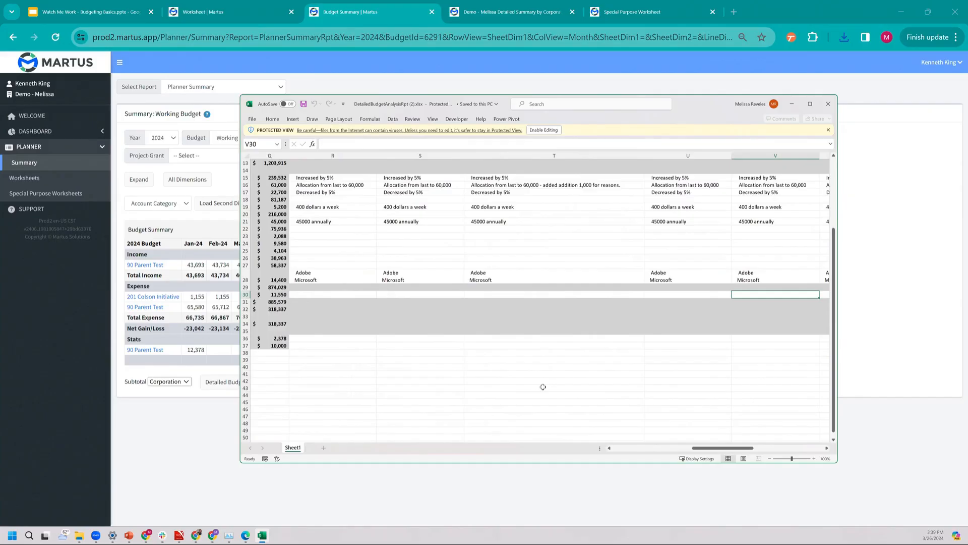
scroll(543, 387, "up", 4)
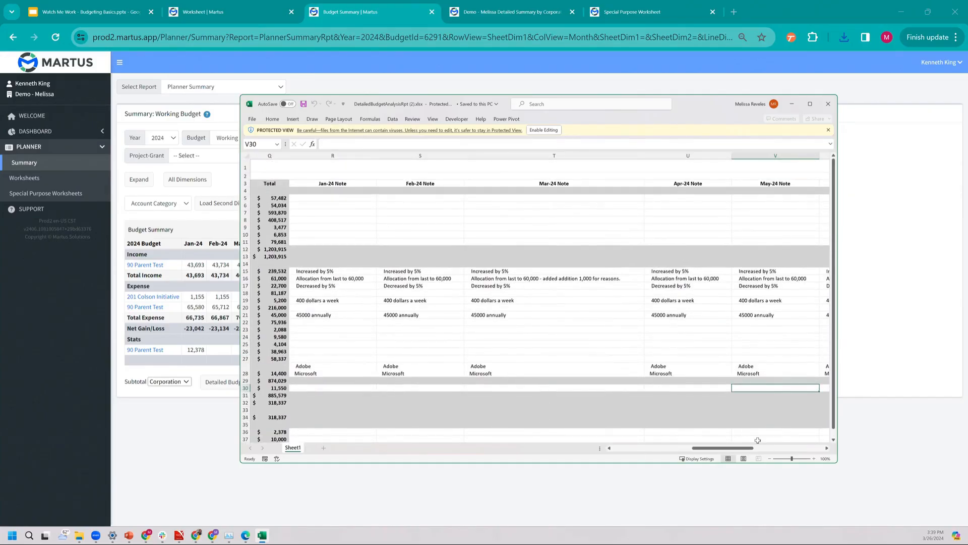
left_click_drag(740, 451, 646, 448)
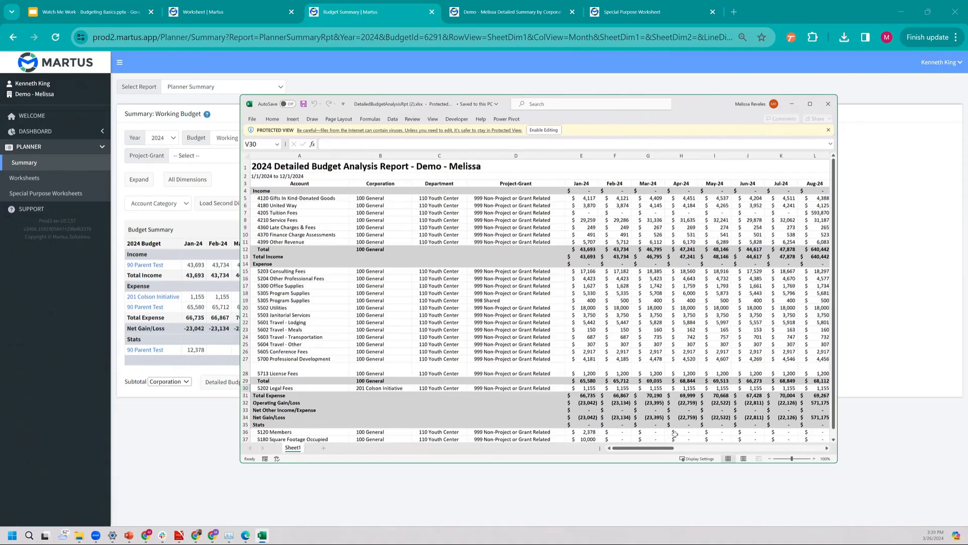
Look over the rows below the stats section in the detailed report and close the Excel workbook.
scroll(585, 330, "down", 4)
scroll(585, 330, "up", 4)
left_click_drag(624, 450, 488, 452)
left_click(828, 104)
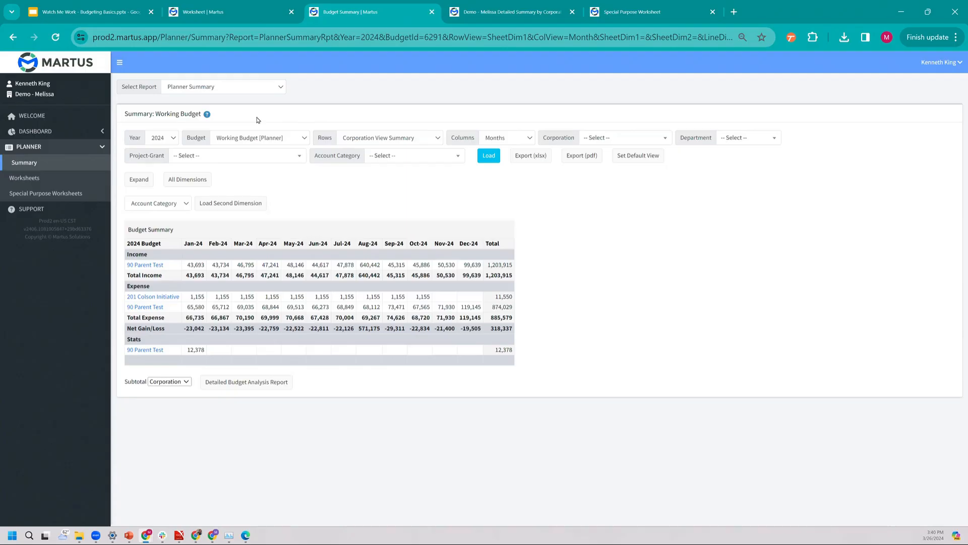
Switch to the Planner Summary by Worksheet in Excel report, export it as a PDF, and open the exported file.
left_click(275, 89)
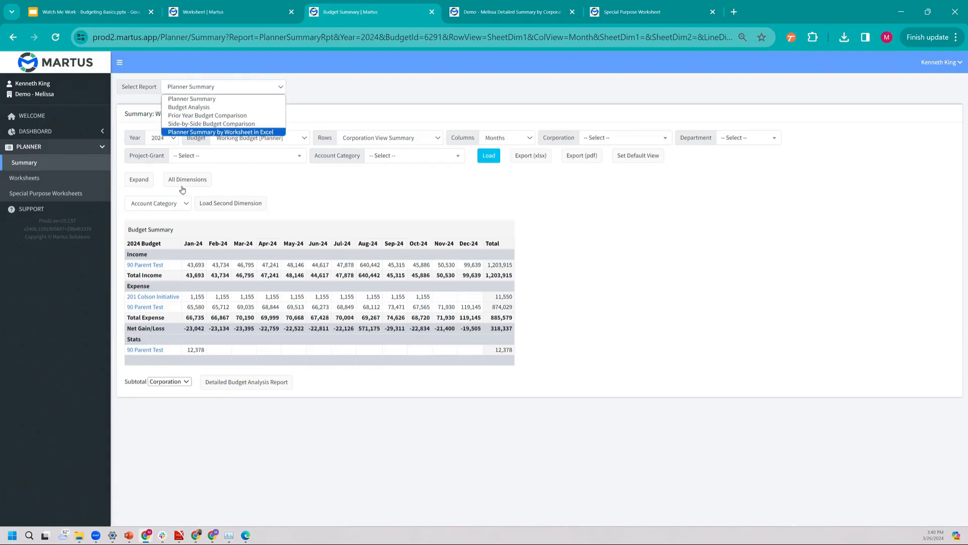
left_click(291, 194)
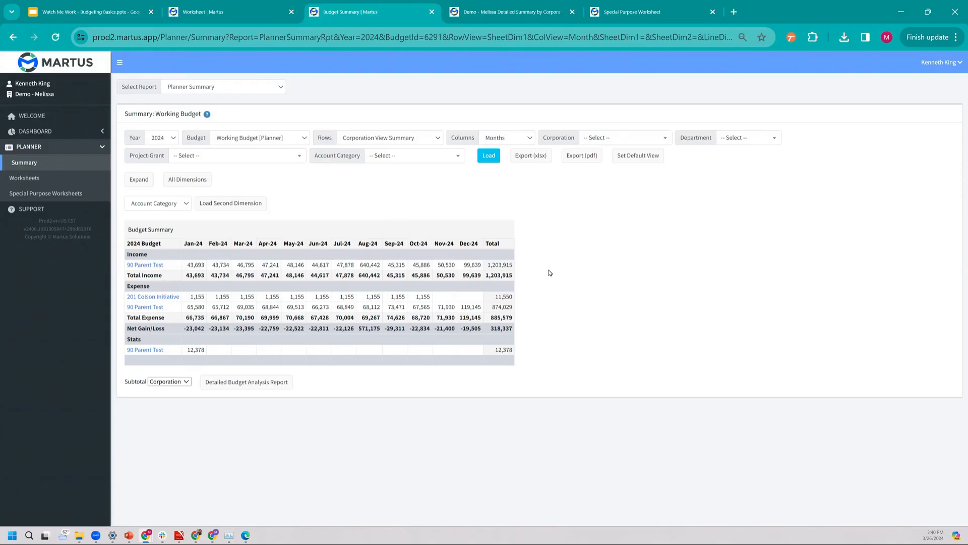
left_click(242, 87)
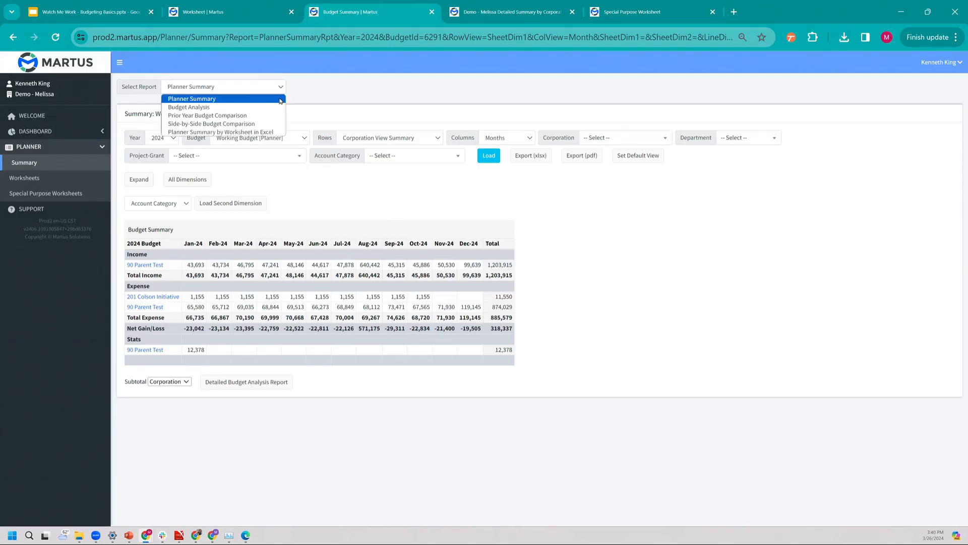
left_click(271, 132)
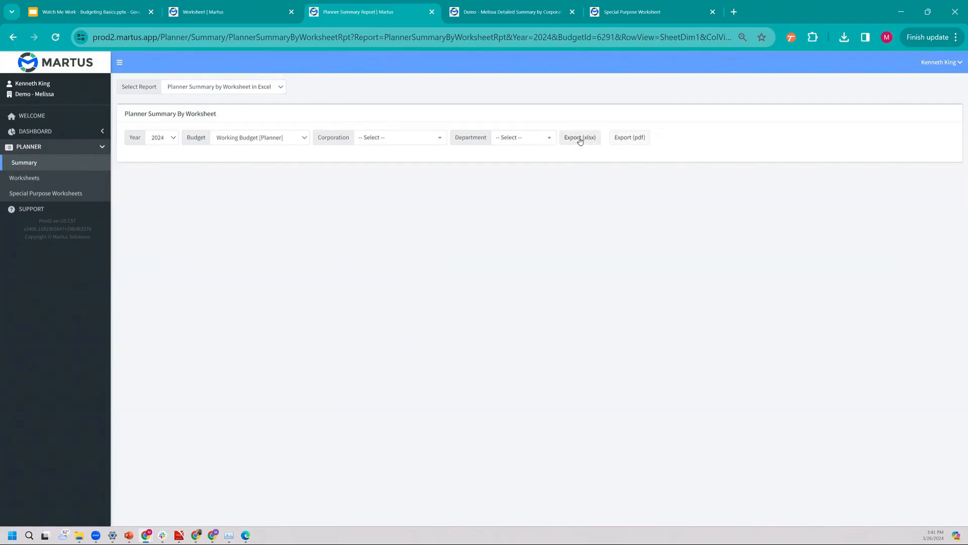
left_click(619, 144)
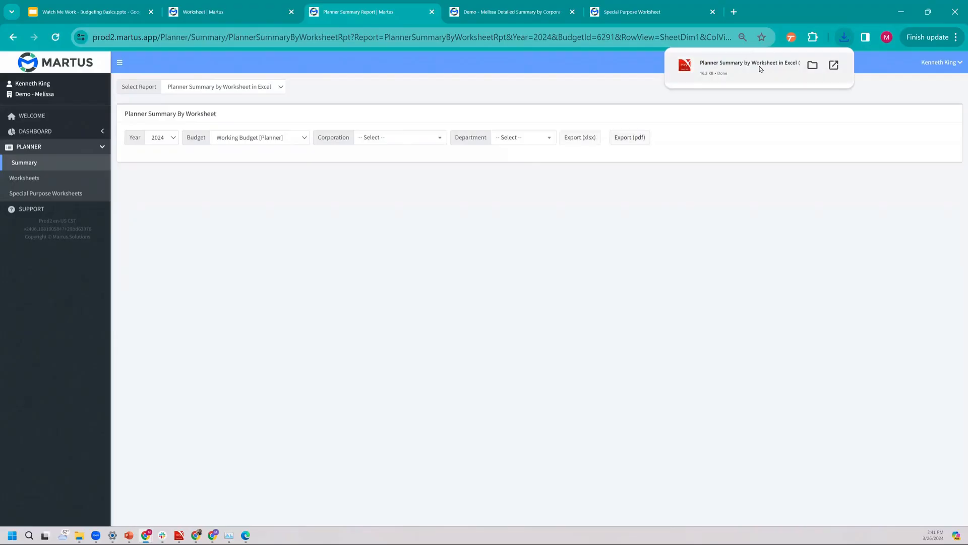
left_click(749, 66)
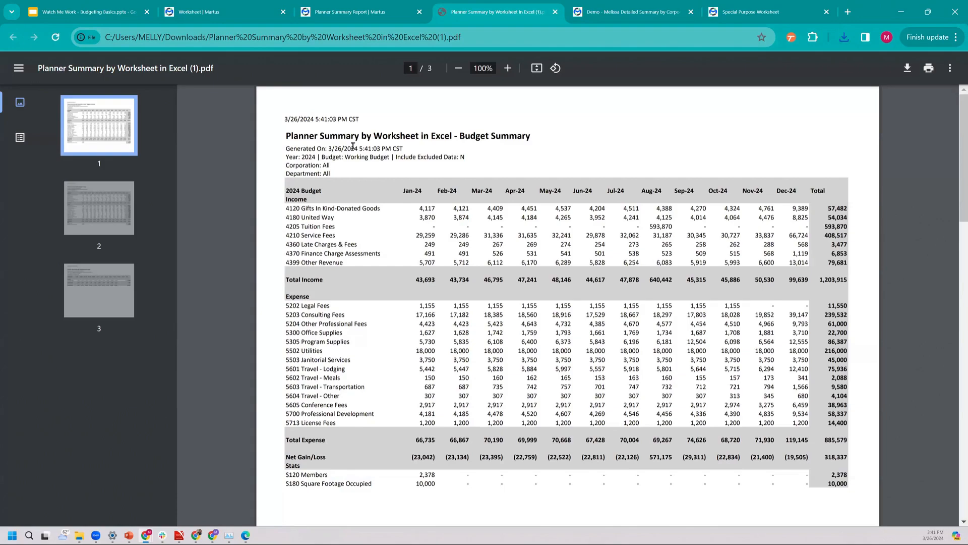
Examine the corporation and department headings on the combined summary page and on the 100 General, 110 Youth Center page.
double_click(325, 165)
double_click(327, 173)
left_click(116, 210)
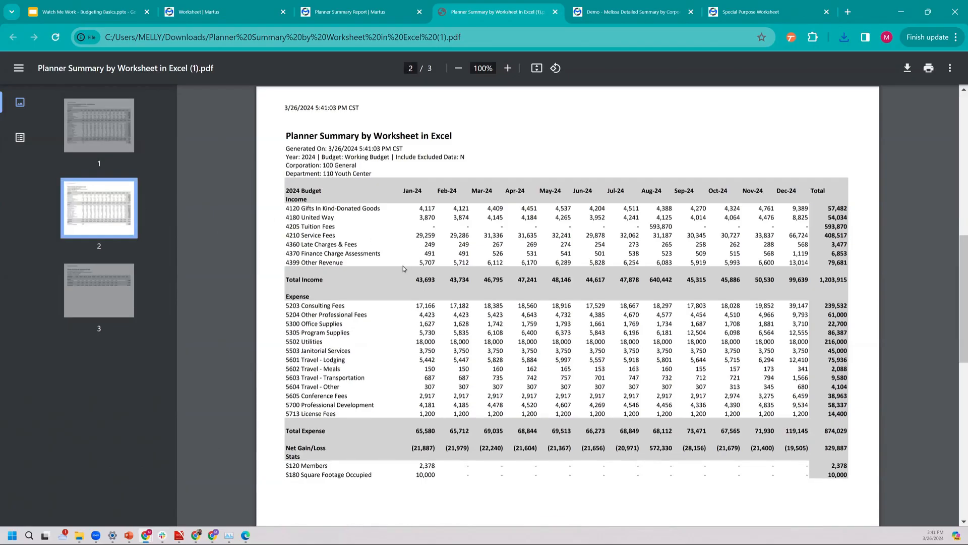
scroll(408, 284, "up", 1)
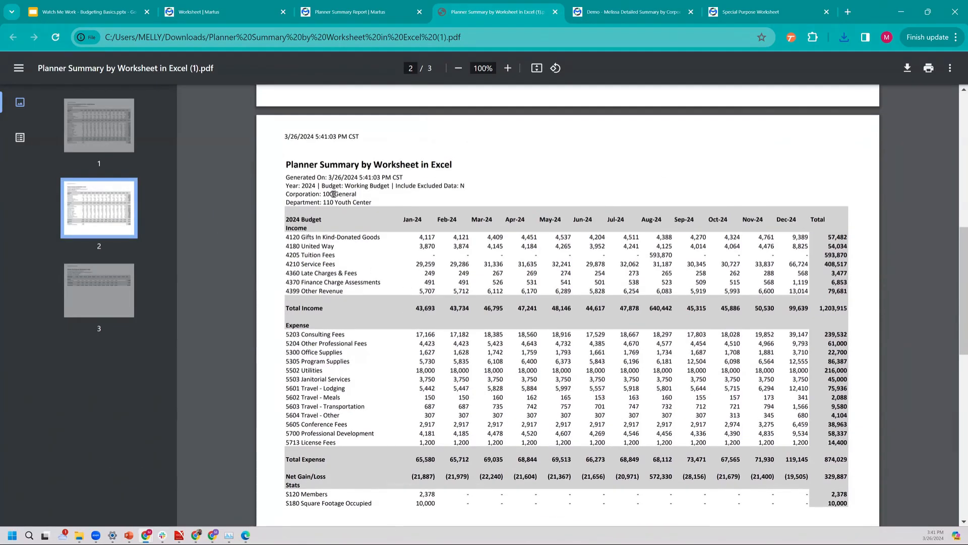
triple_click(363, 204)
left_click(415, 219)
Examine the PDF's 201 Colson Initiative page for 110 Youth Center, and return to the first page.
scroll(414, 219, "down", 4)
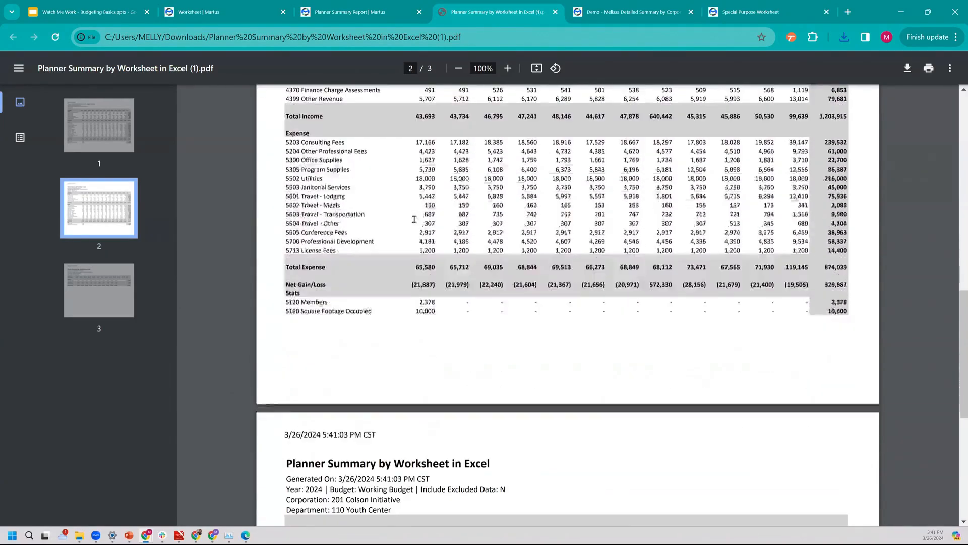
scroll(415, 220, "down", 8)
left_click_drag(390, 143, 285, 130)
left_click(394, 166)
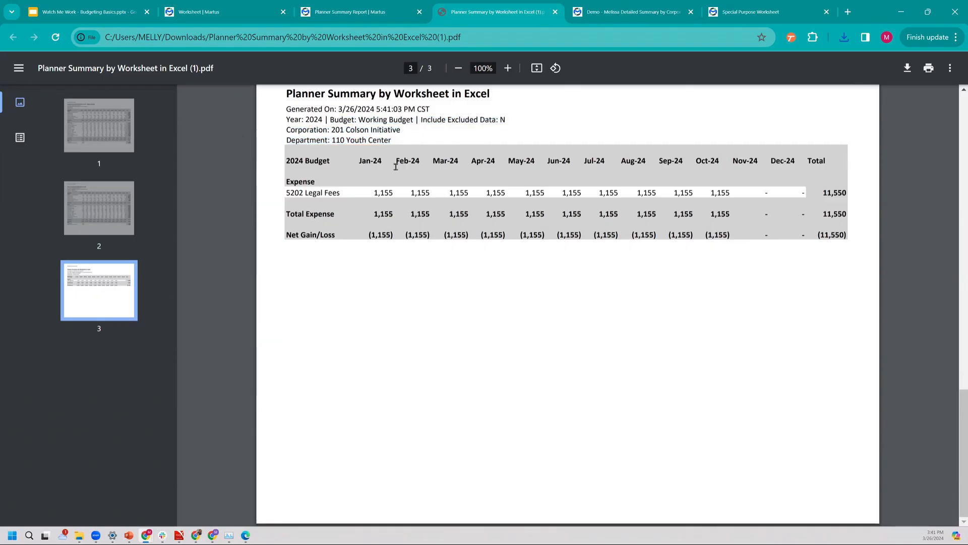
scroll(410, 181, "up", 20)
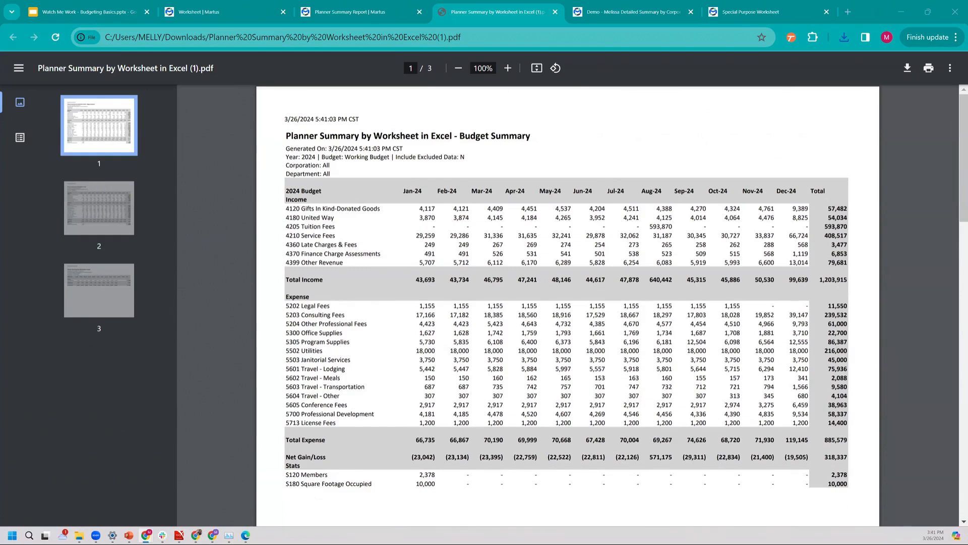
Return to Martus, open the financial reports from the Welcome page, and show the Dashboard report.
left_click(363, 11)
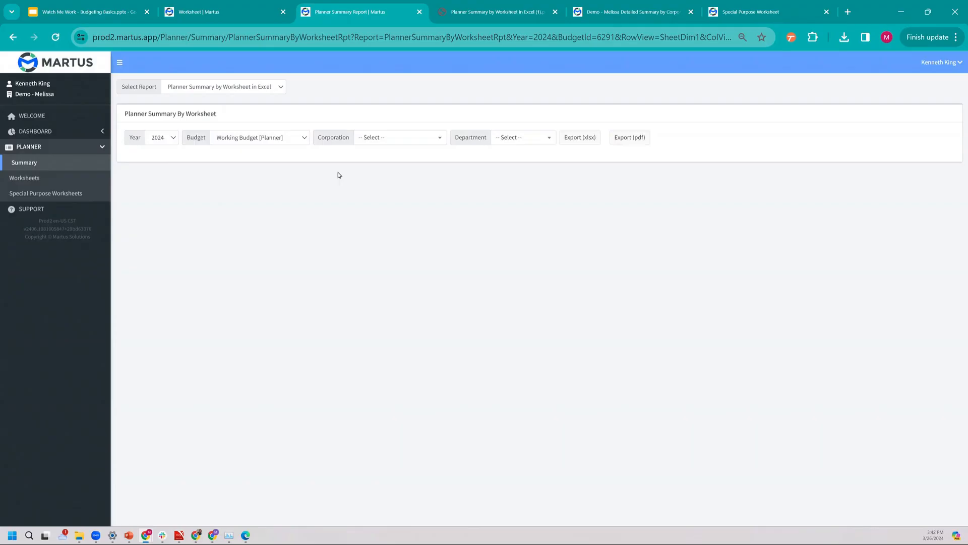
left_click(78, 119)
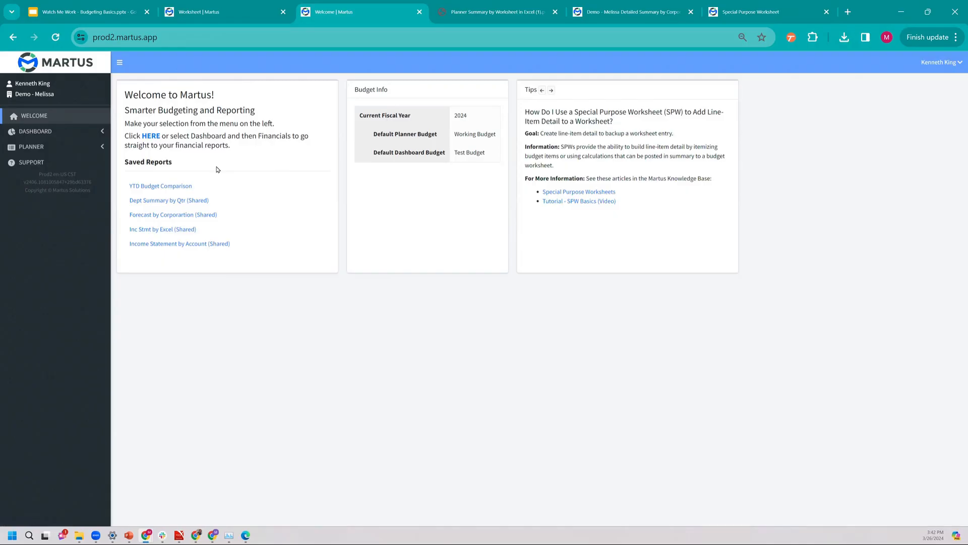
left_click(150, 136)
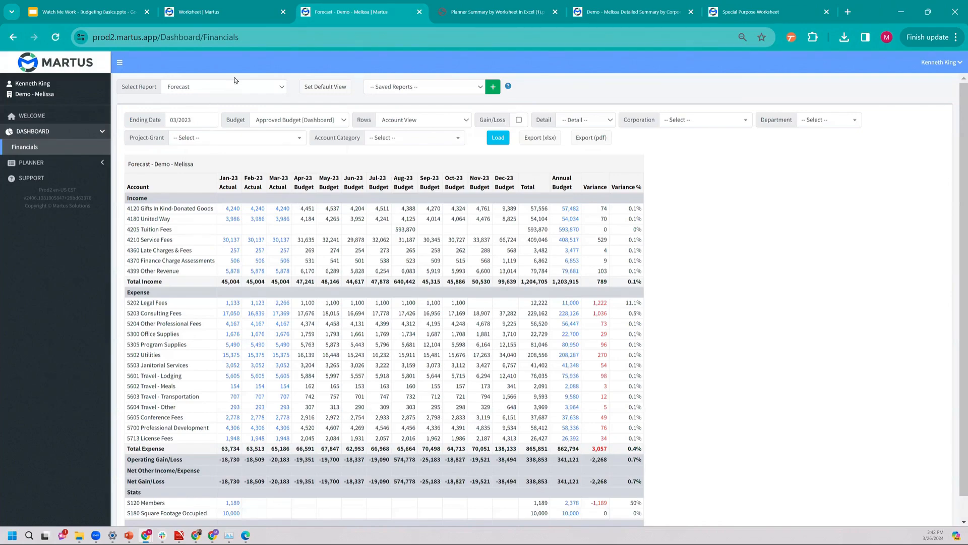
left_click(280, 90)
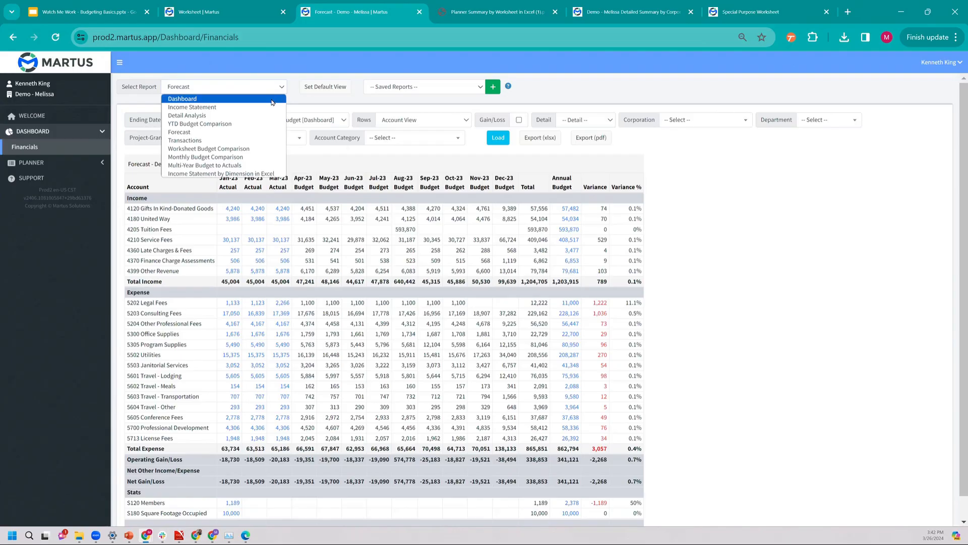
left_click(272, 100)
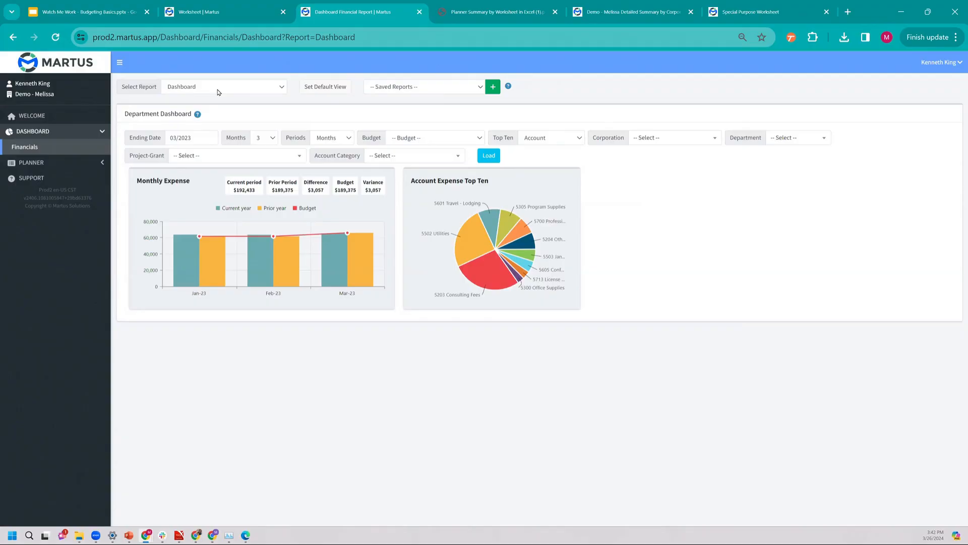
Switch to the Forecast report and examine its ending date and the Apr-23 to Dec-23 budget columns.
left_click(241, 91)
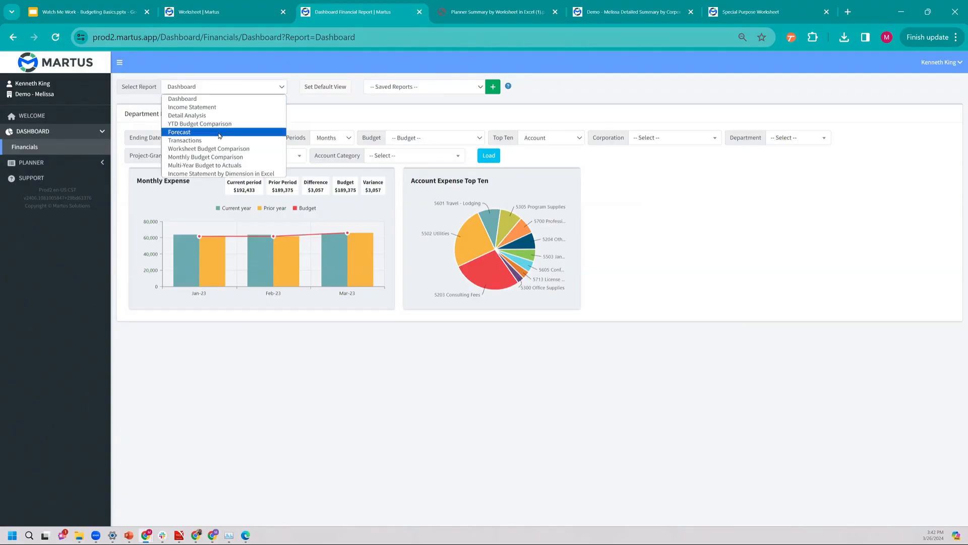
left_click(219, 133)
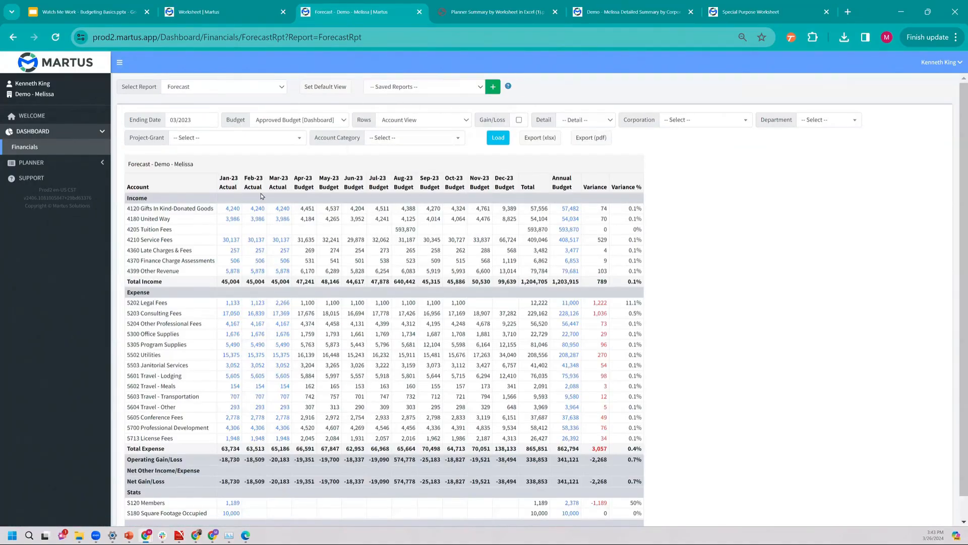
left_click(200, 120)
left_click(204, 111)
left_click_drag(296, 182, 508, 188)
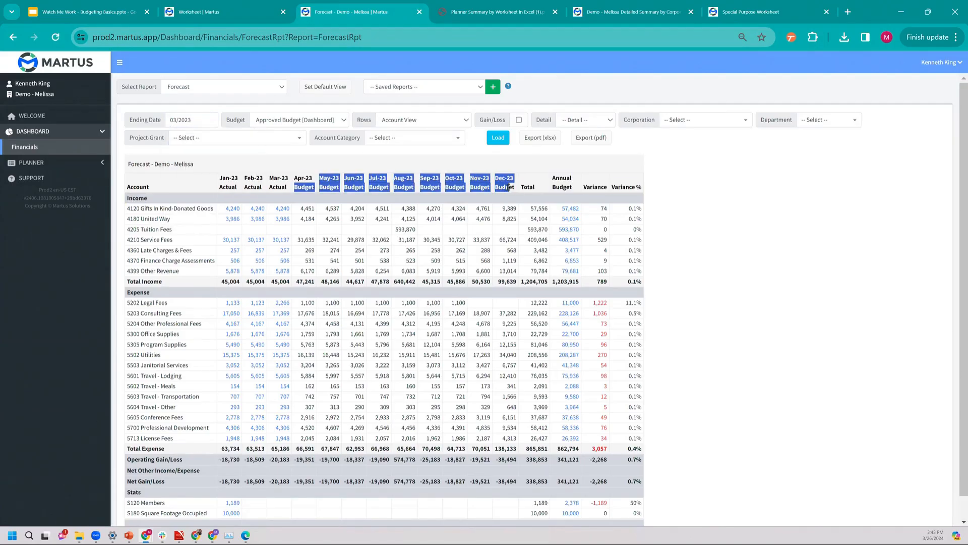
left_click(229, 151)
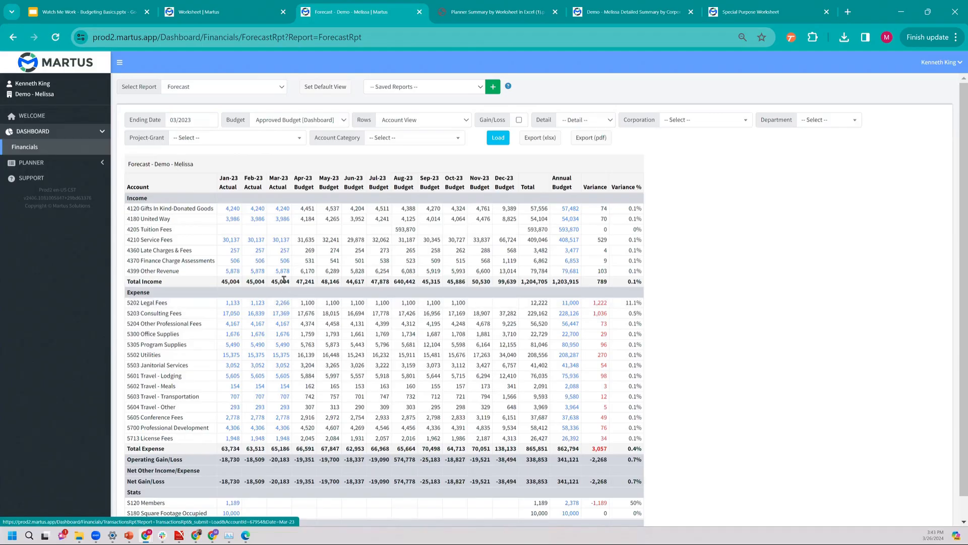
Open the Mar-23 actual transactions for 5603 Travel - Transportation, examine the account entry, and return to the Forecast report.
left_click(284, 398)
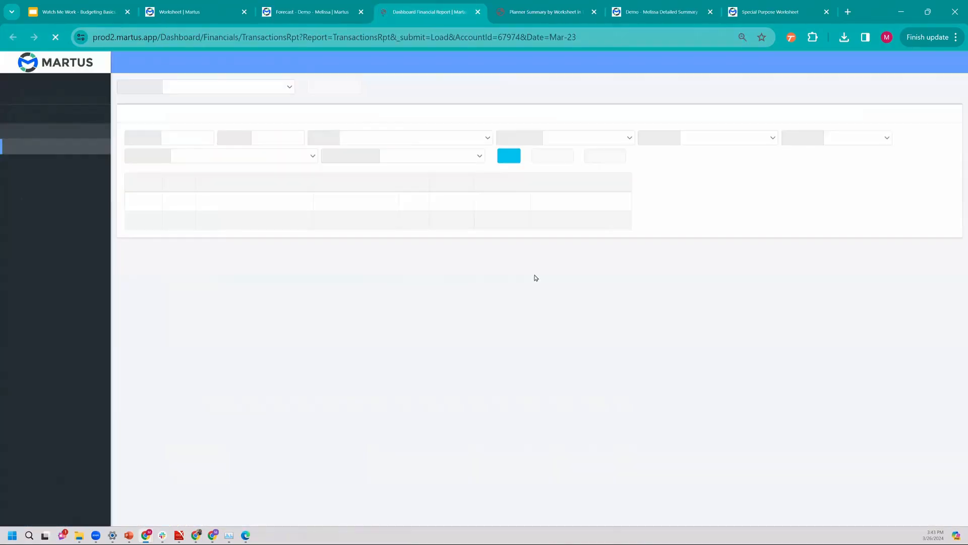
double_click(360, 195)
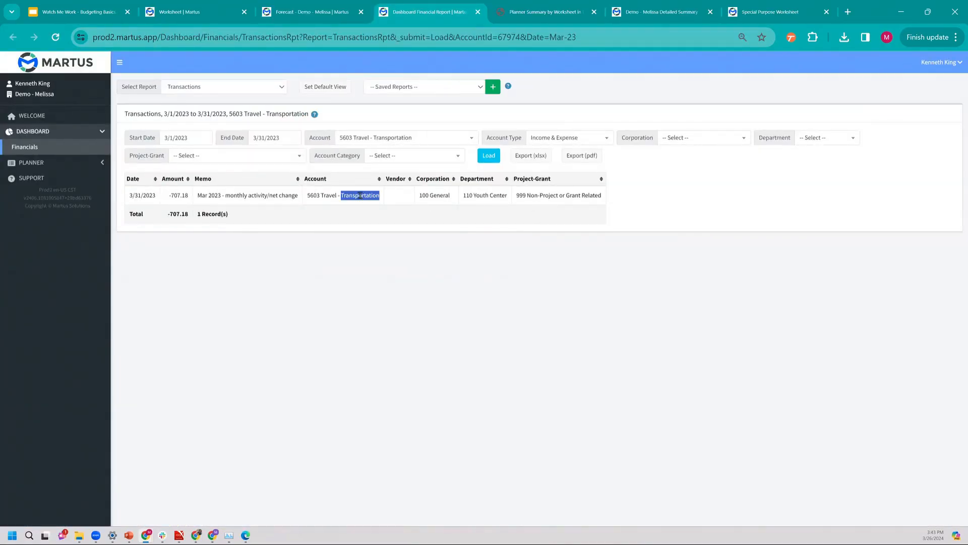
triple_click(359, 195)
left_click(348, 196)
key("ctrl+shift+Tab")
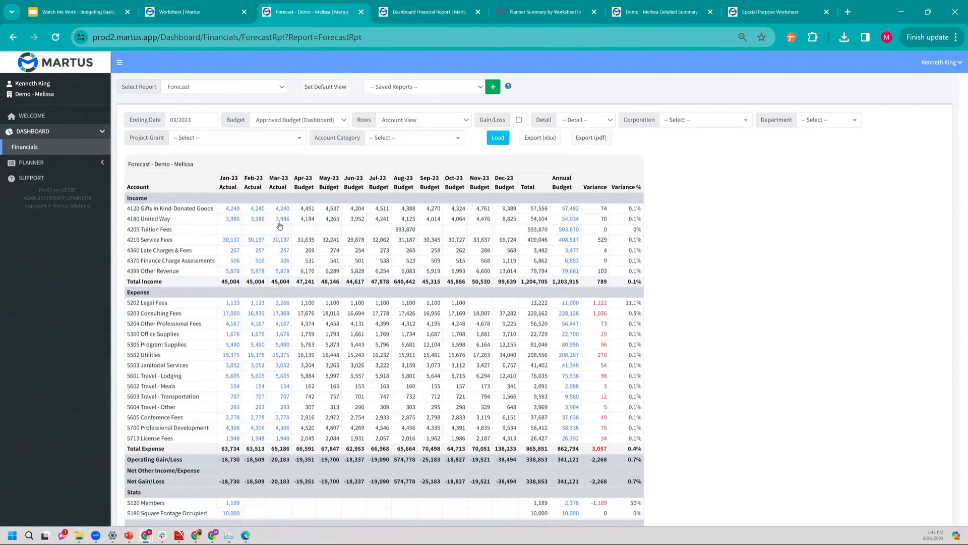
Examine the March actual column and the 4120 Gifts In Kind-Donated Goods row's total, annual budget and variance.
double_click(278, 187)
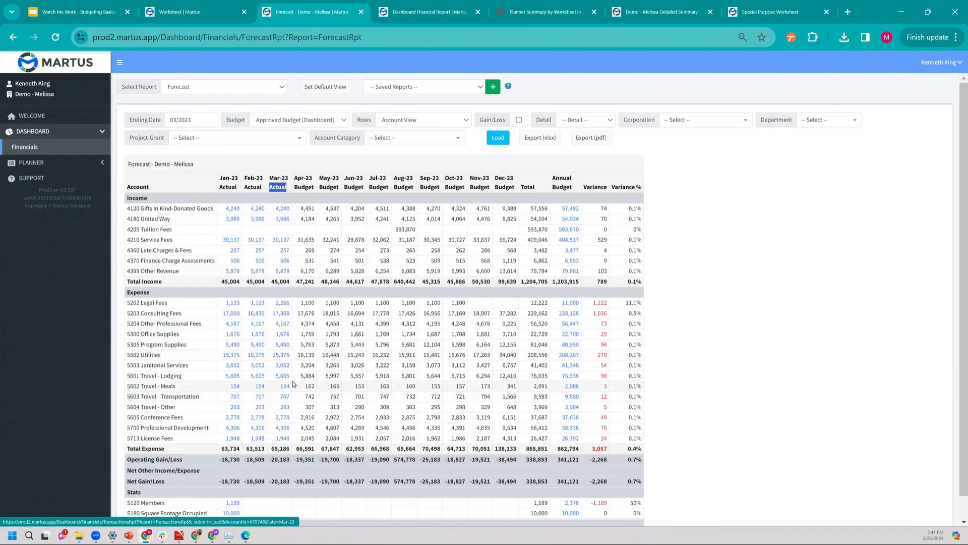
left_click(299, 186)
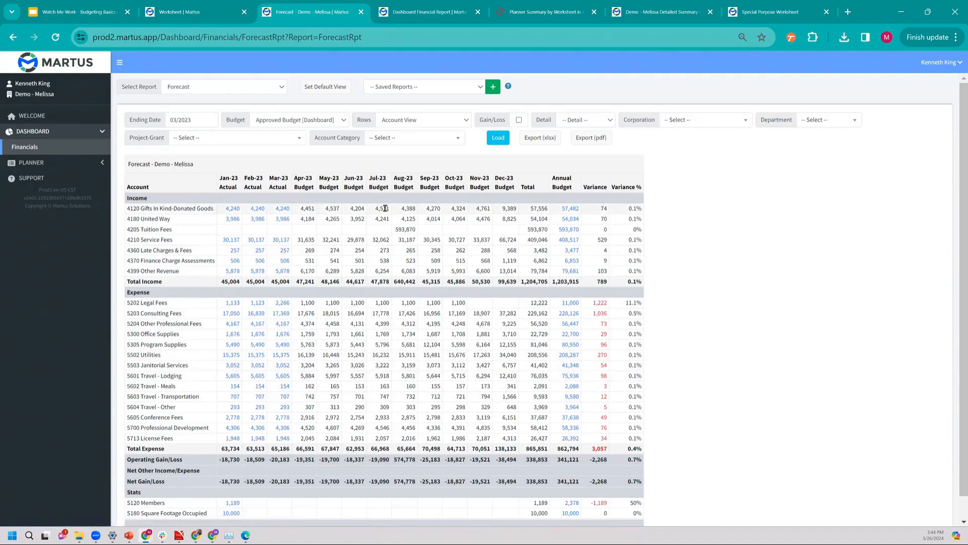
double_click(503, 211)
left_click(503, 211)
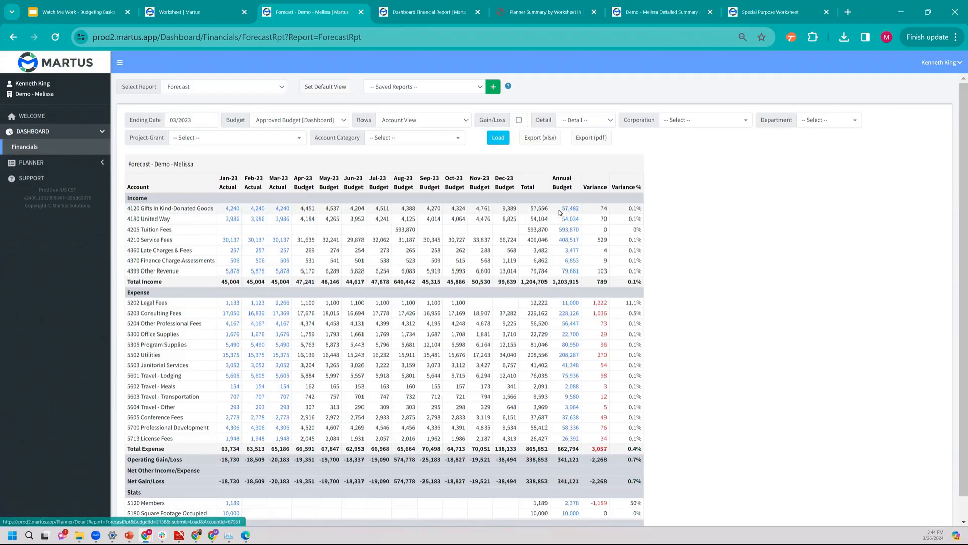
double_click(539, 209)
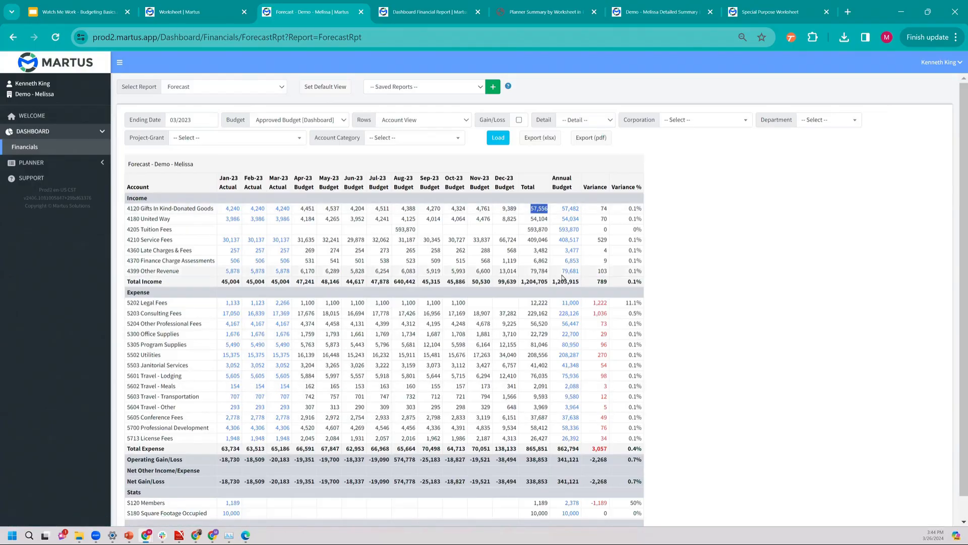
left_click(557, 212)
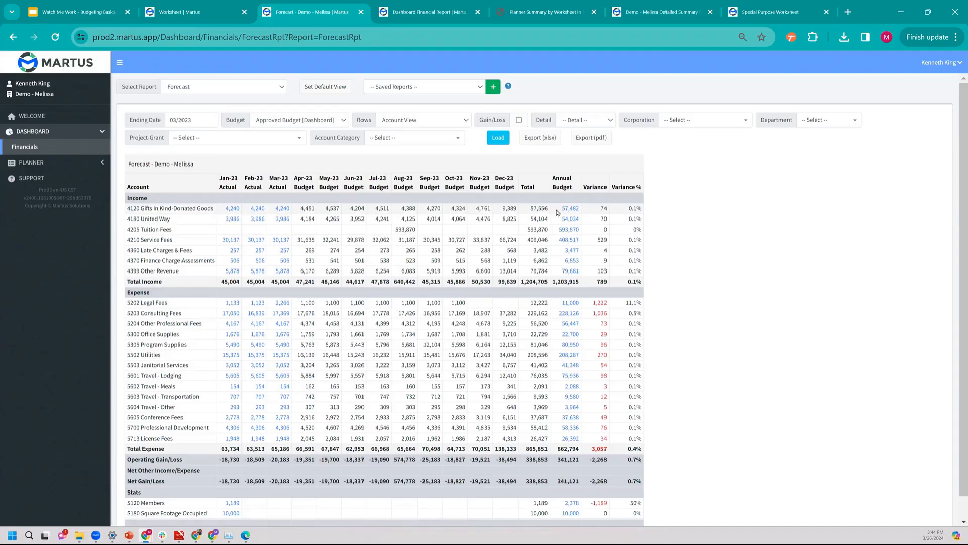
double_click(593, 213)
left_click(593, 213)
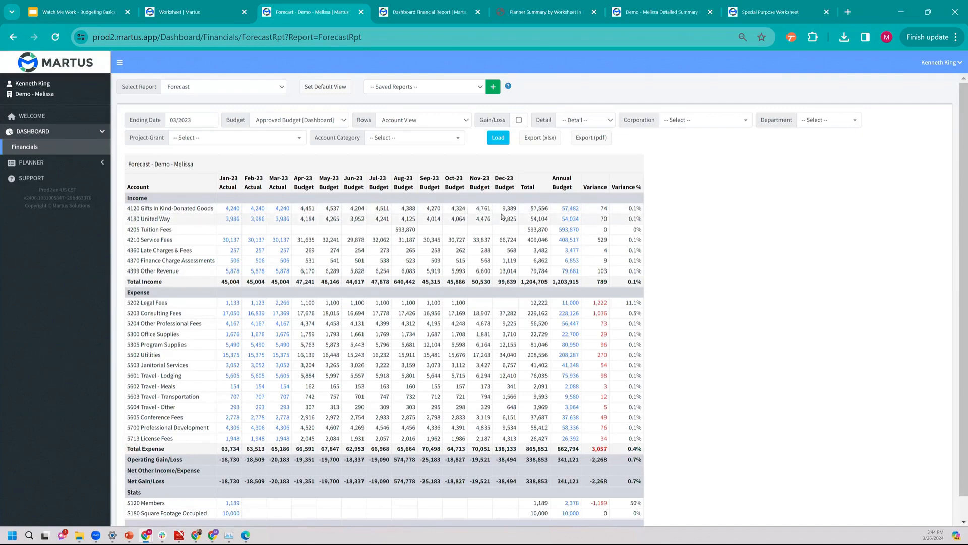
left_click_drag(607, 209, 604, 209)
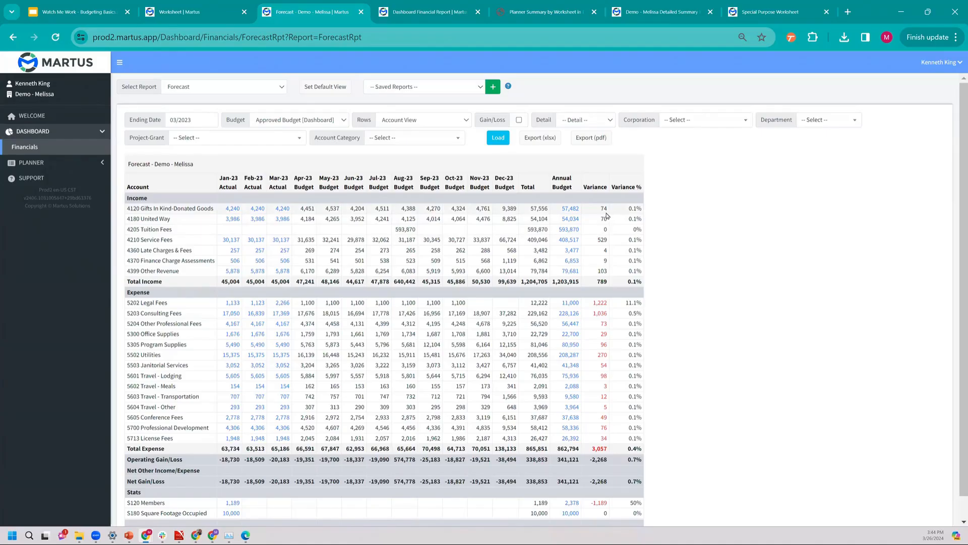
Compare the 5305 Program Supplies total with its annual budget and variance, and open the worksheet list behind that annual budget.
scroll(602, 268, "down", 1)
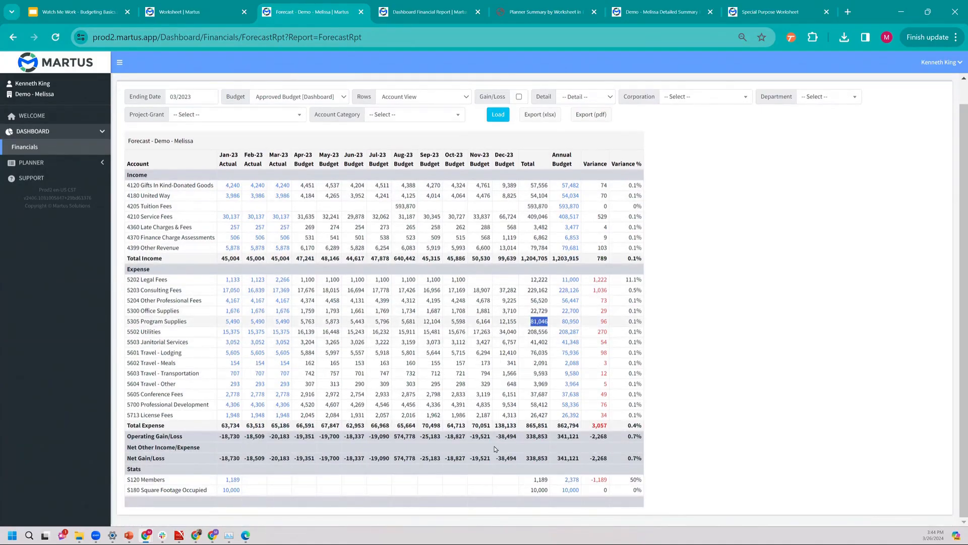
left_click_drag(559, 321, 582, 325)
double_click(541, 322)
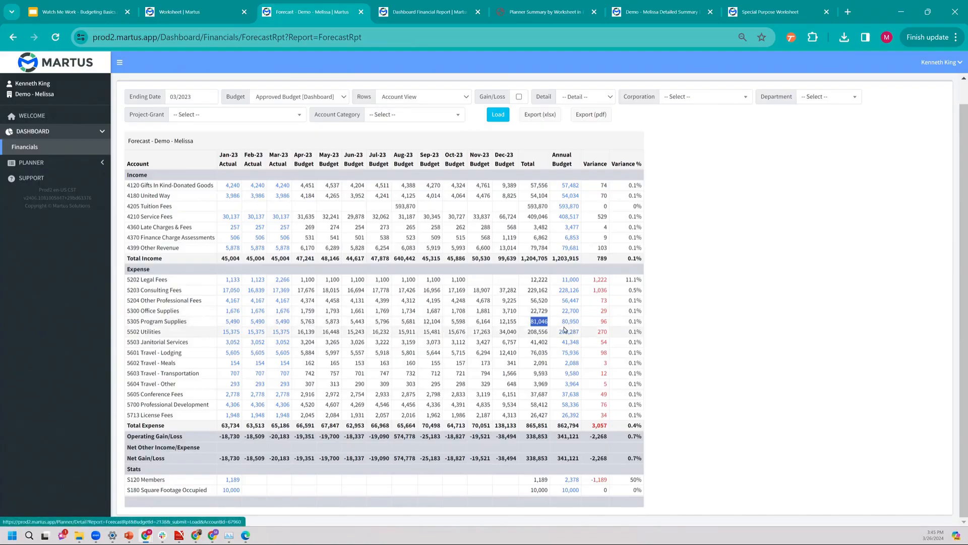
double_click(609, 325)
left_click(609, 325)
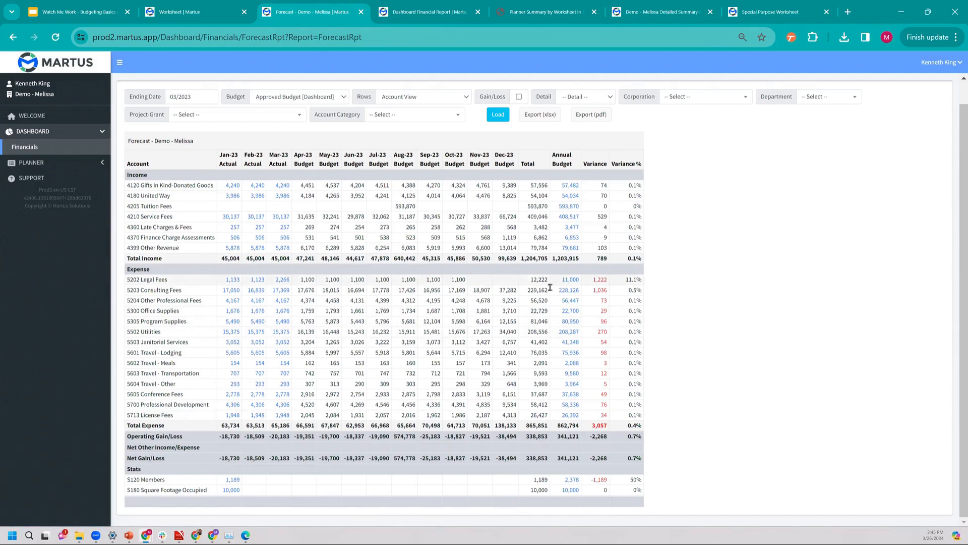
left_click(569, 322)
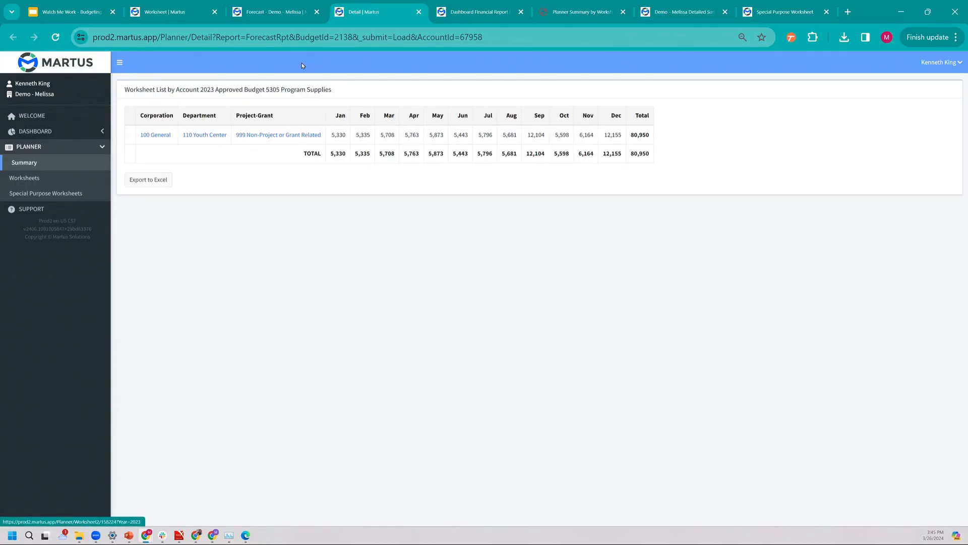
Set the Forecast report as the default dashboard view and check it by reopening Financials from the Welcome page.
left_click(295, 11)
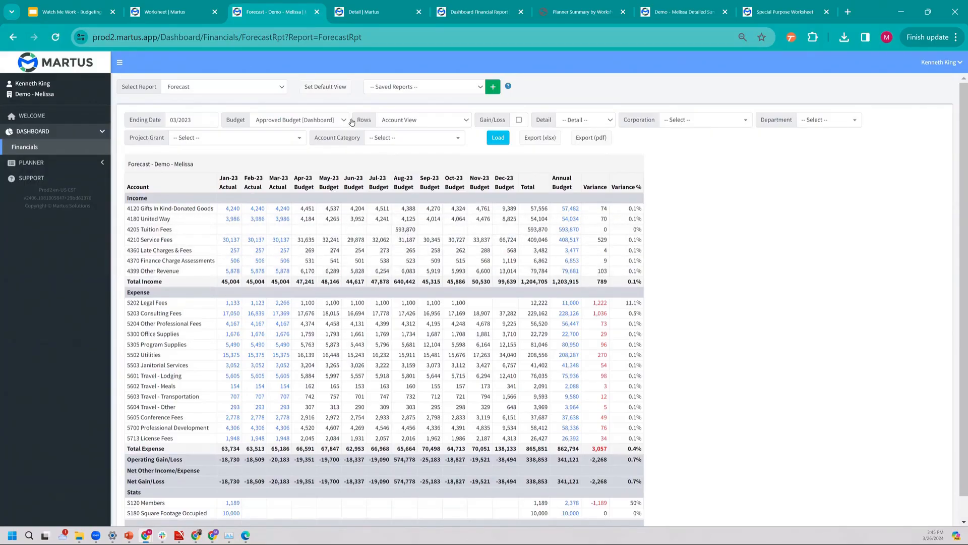
left_click(323, 87)
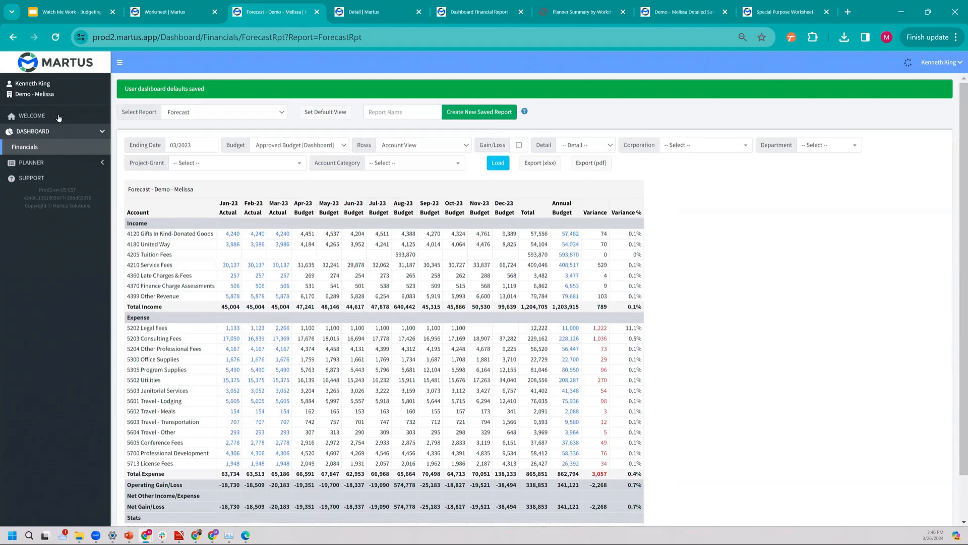
left_click(59, 119)
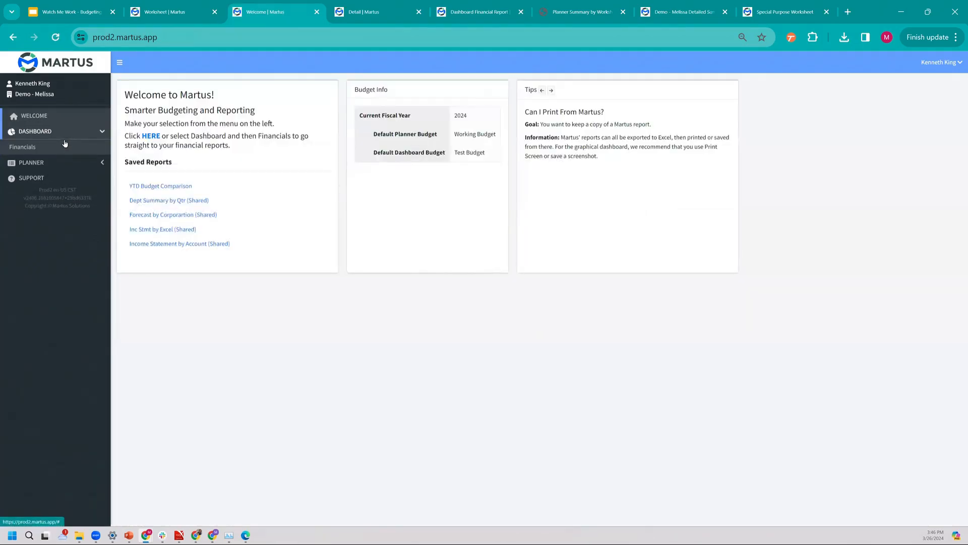
left_click(110, 149)
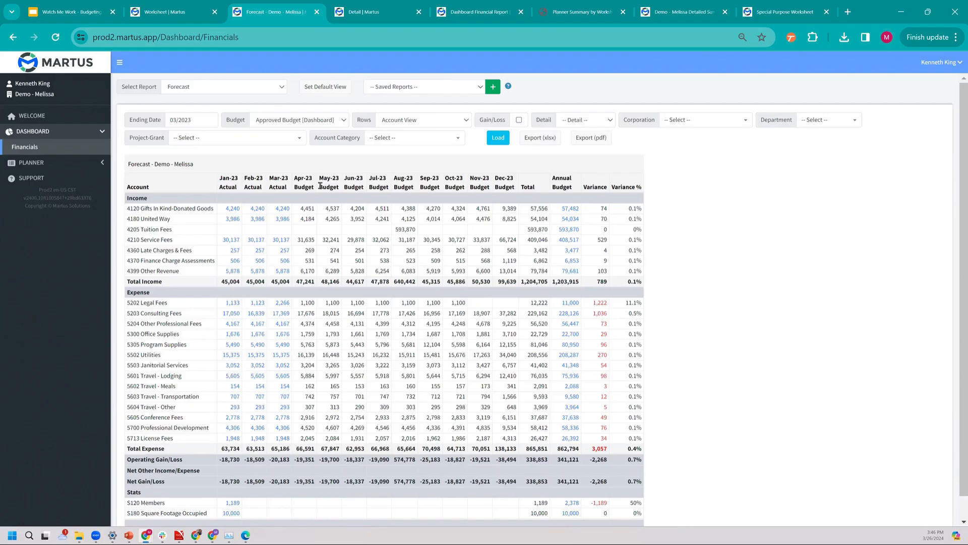
Switch to the Income Statement report and examine its actual, budget, variance and remaining columns for income and expense accounts.
left_click(260, 88)
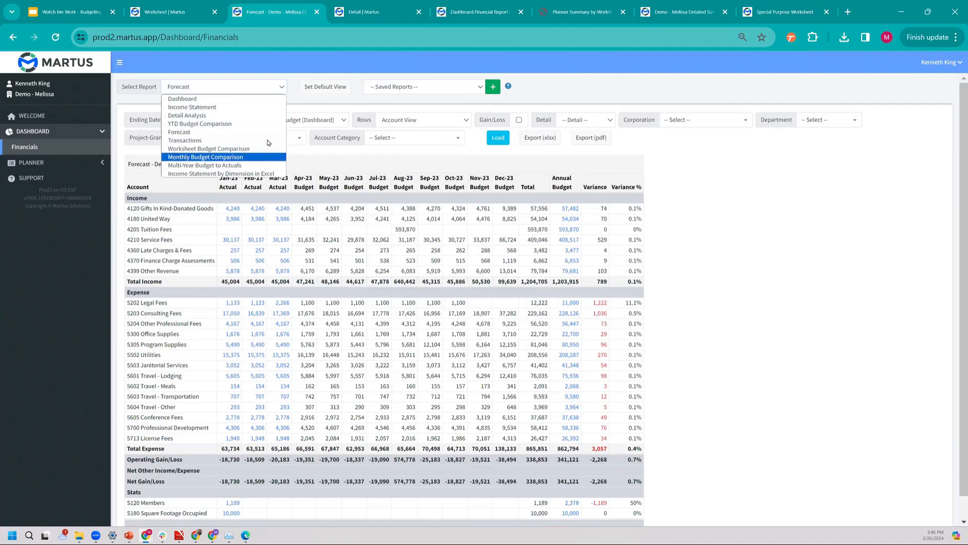
left_click(298, 103)
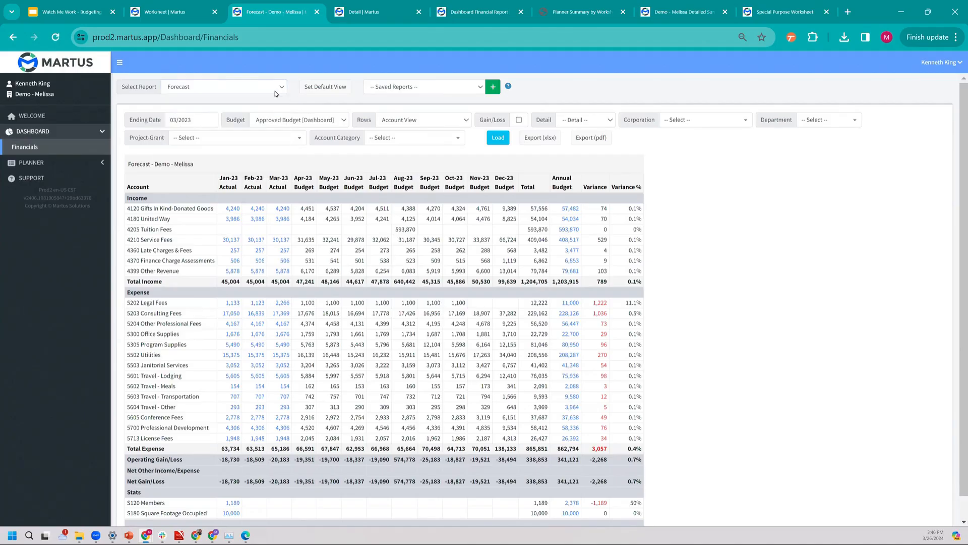
left_click(277, 94)
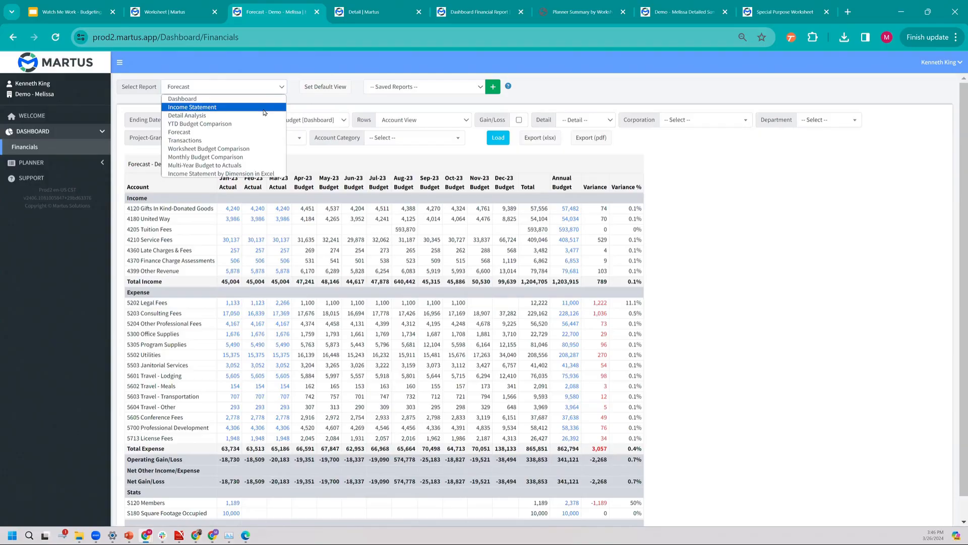
left_click(264, 107)
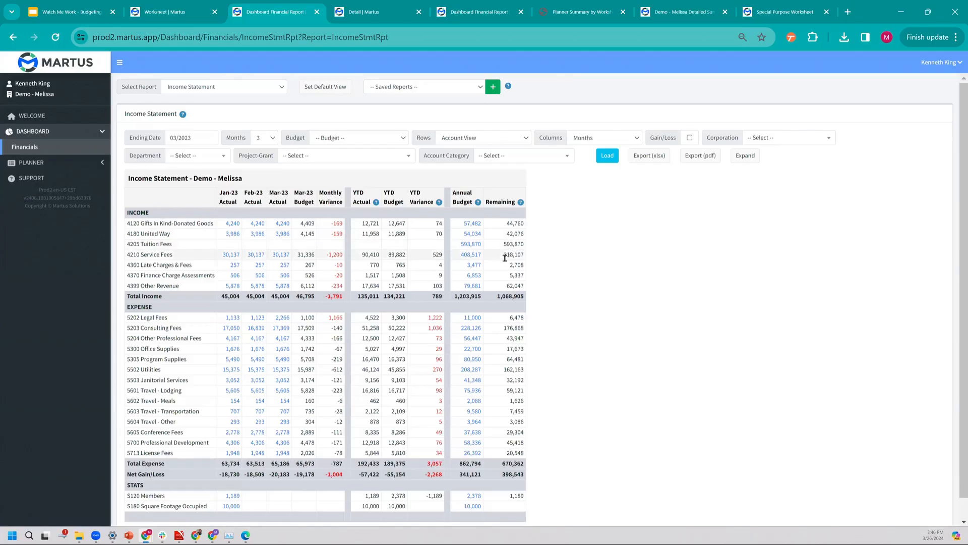
scroll(503, 267, "down", 1)
scroll(503, 267, "up", 1)
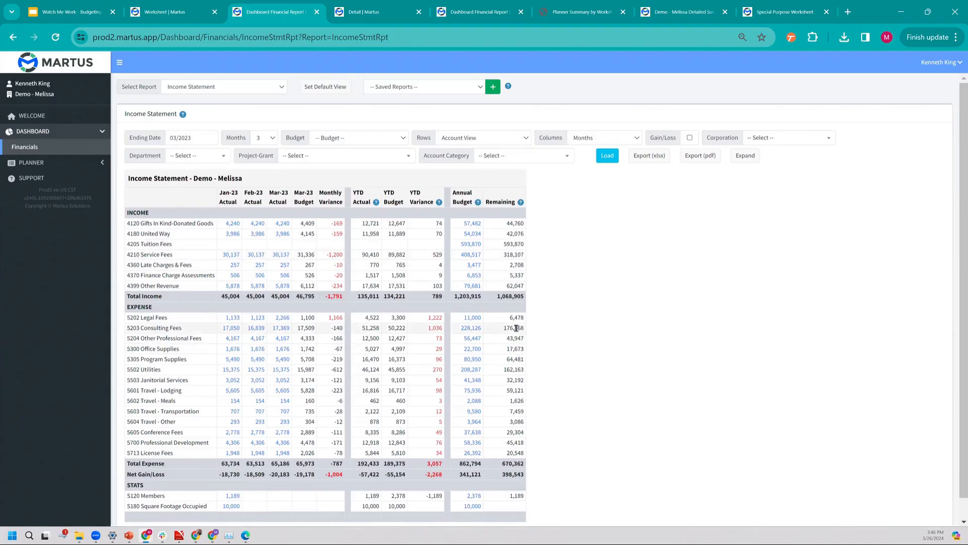
Reload the Income Statement with its rows set to Corporation View Summary.
left_click(481, 141)
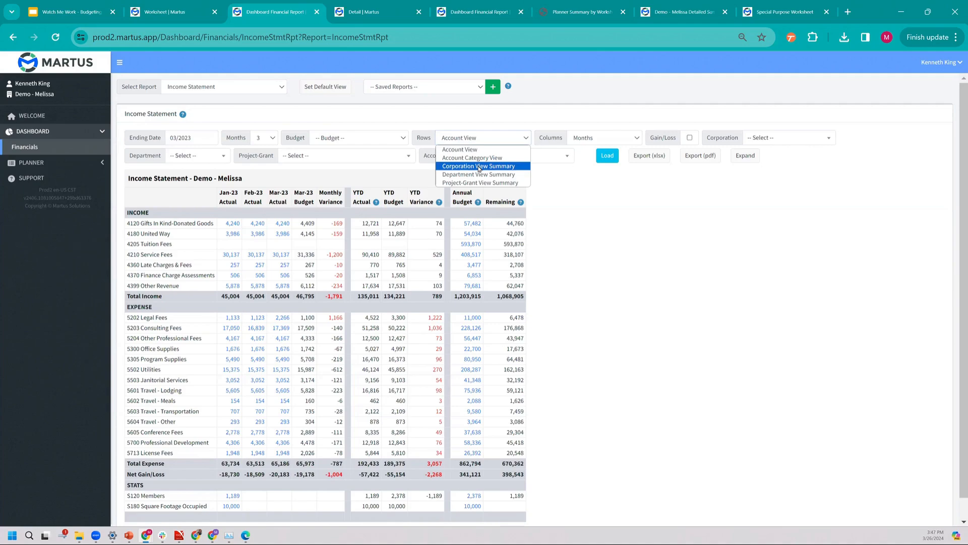
left_click(479, 166)
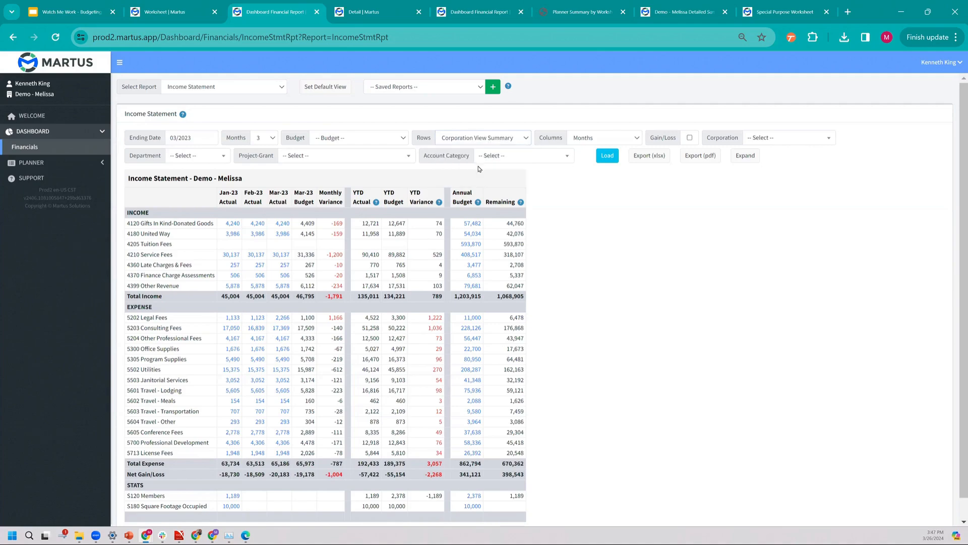
left_click(605, 157)
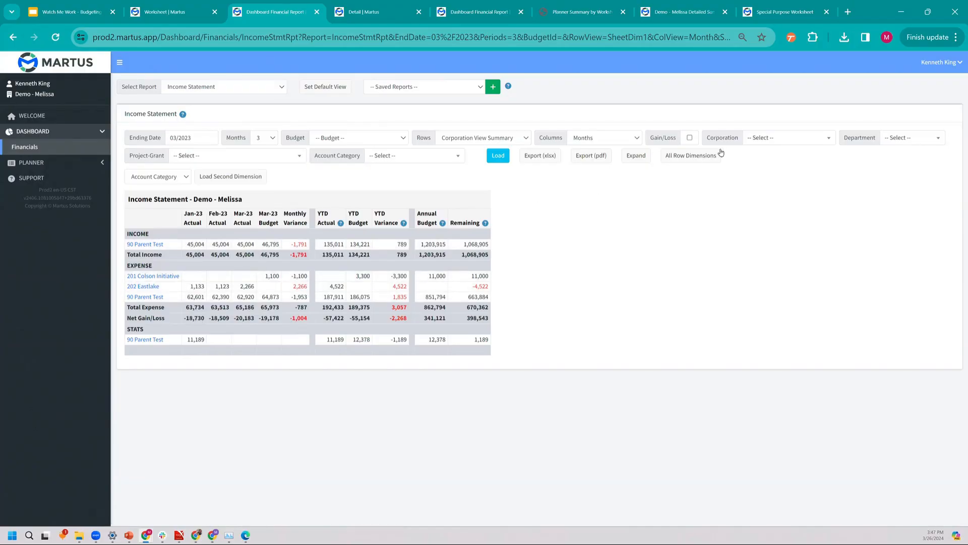
Expand the Income Statement into its detailed version and examine the income and expense accounts listed under each corporation.
left_click(635, 157)
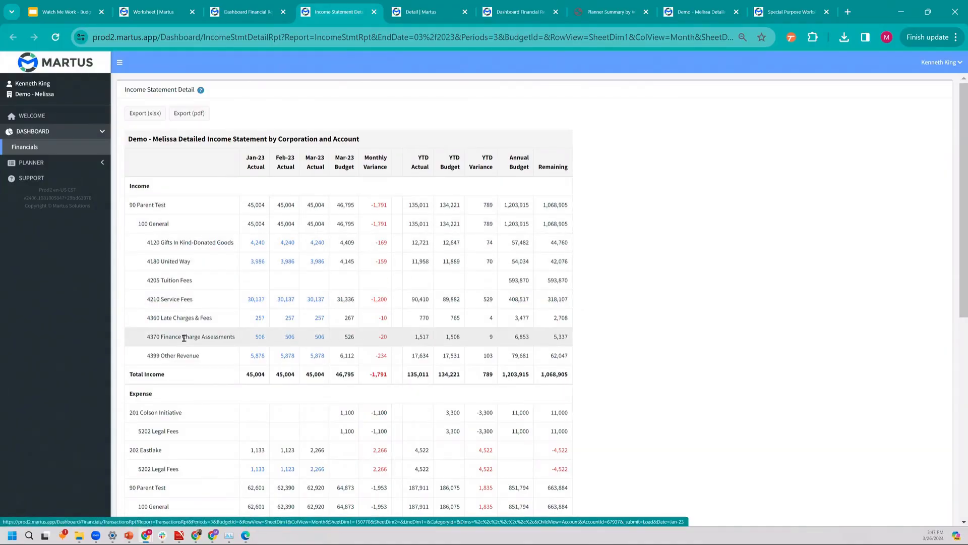
scroll(184, 336, "down", 2)
triple_click(157, 299)
left_click(157, 317)
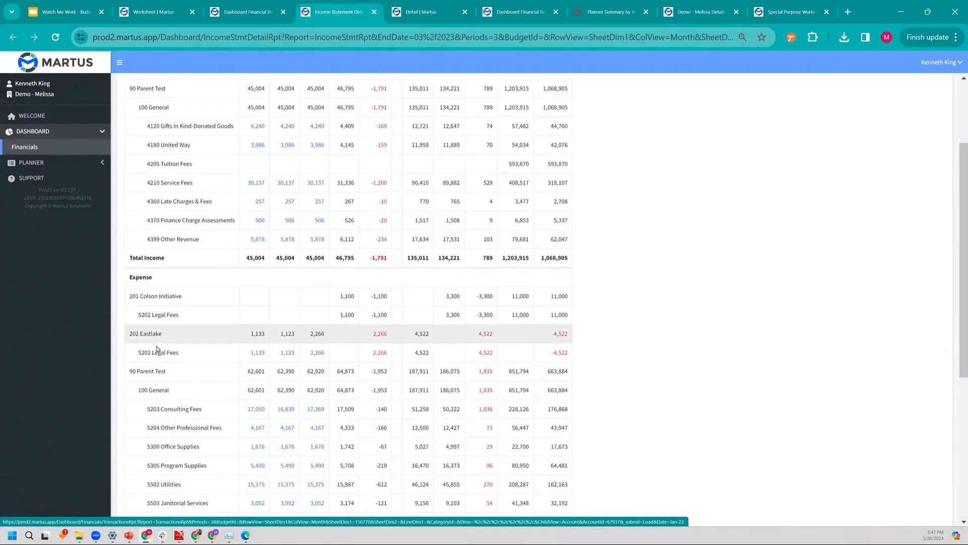
double_click(163, 408)
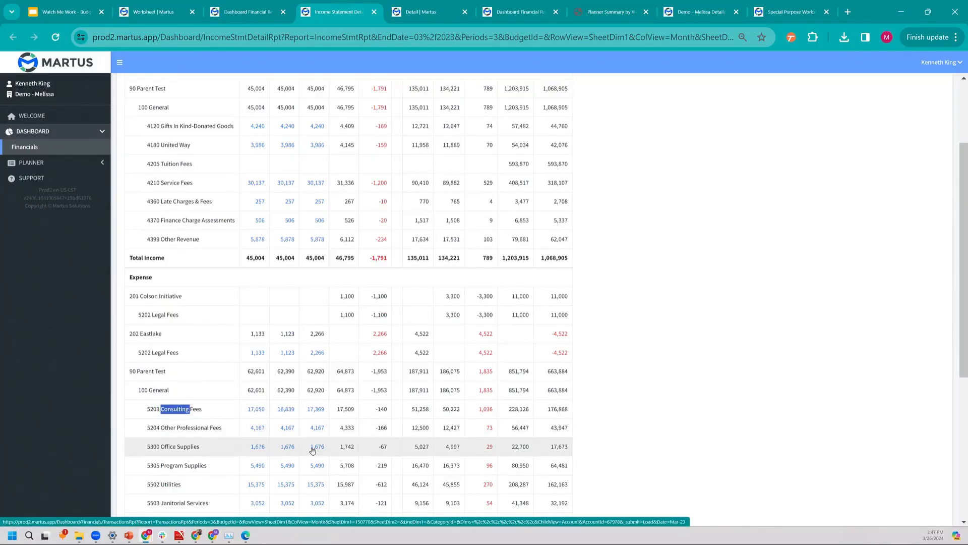
scroll(311, 449, "down", 5)
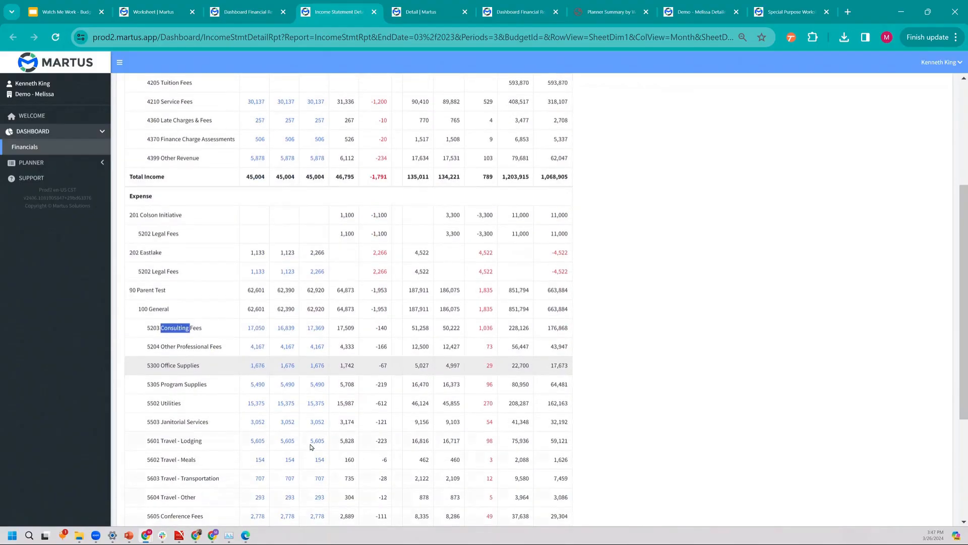
Return to the default Forecast view and switch the report to Income Statement by Dimension in Excel.
key("alt+Left")
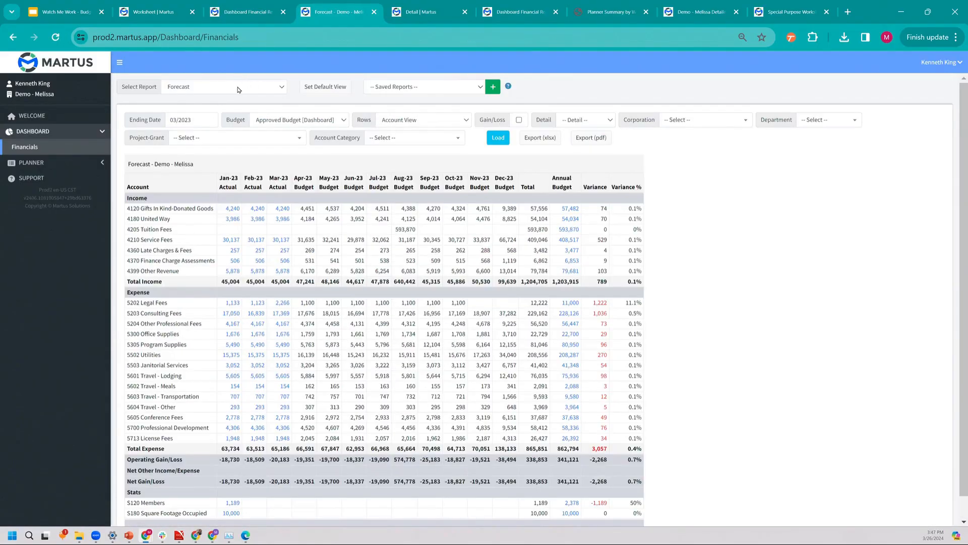
left_click(239, 89)
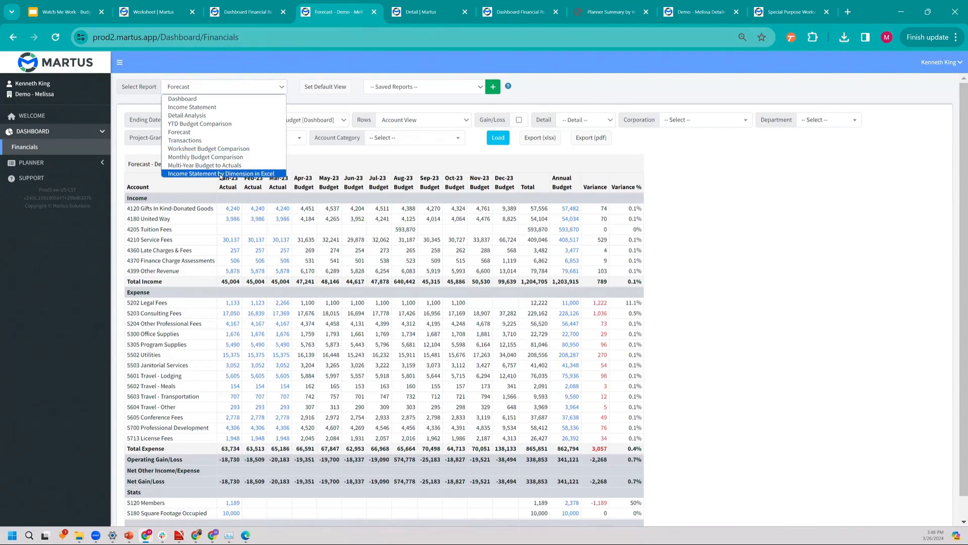
left_click(220, 174)
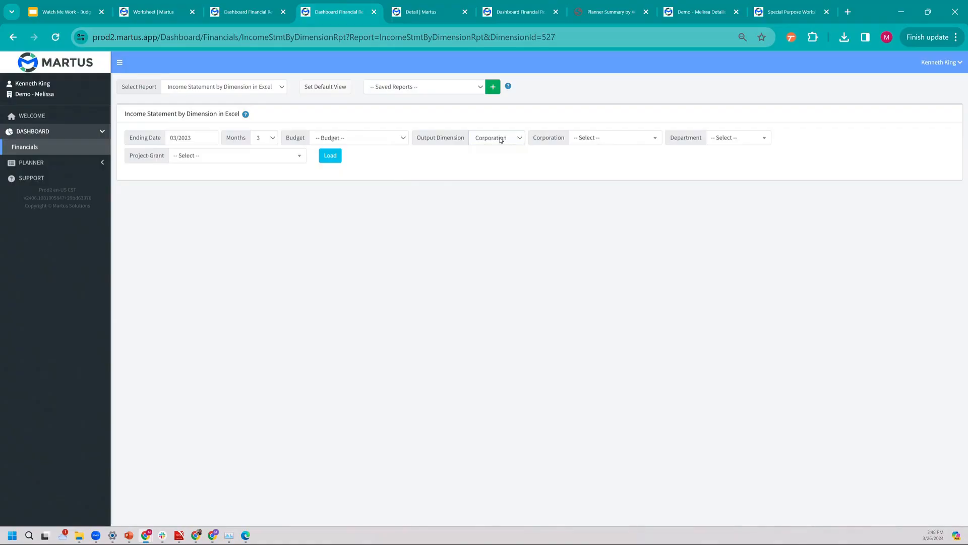
Export the Income Statement to xlsx with Corporation as the output dimension and open the downloaded workbook in Excel.
double_click(452, 138)
left_click(514, 160)
left_click(513, 142)
left_click(506, 148)
left_click(330, 156)
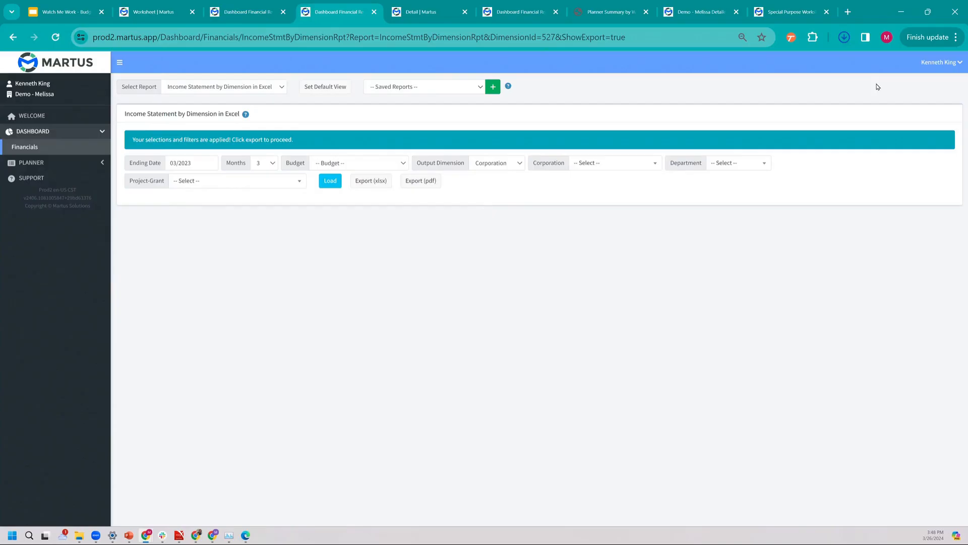
left_click(843, 42)
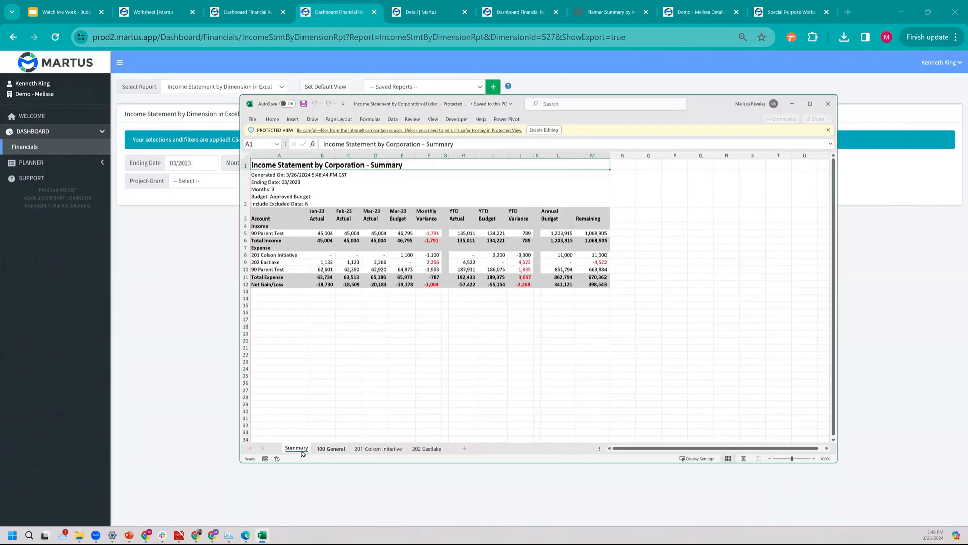
Go through the exported workbook's 100 General, 201 Colson Initiative and 202 Eastlake sheets.
left_click(330, 448)
left_click(373, 448)
left_click(426, 448)
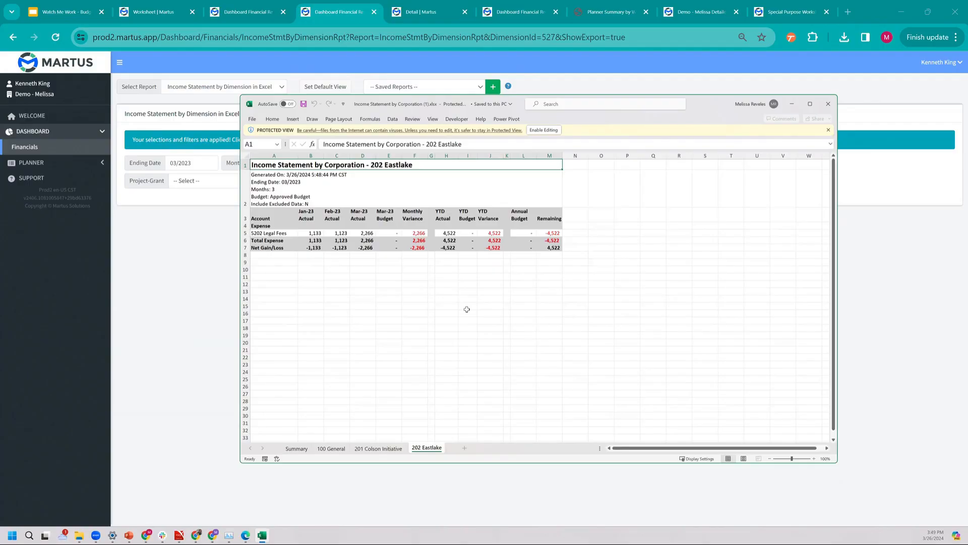
Examine the 5202 Legal Fees row on the 202 Eastlake sheet, revisit the 201 Colson Initiative sheet, and close the workbook.
left_click(286, 232)
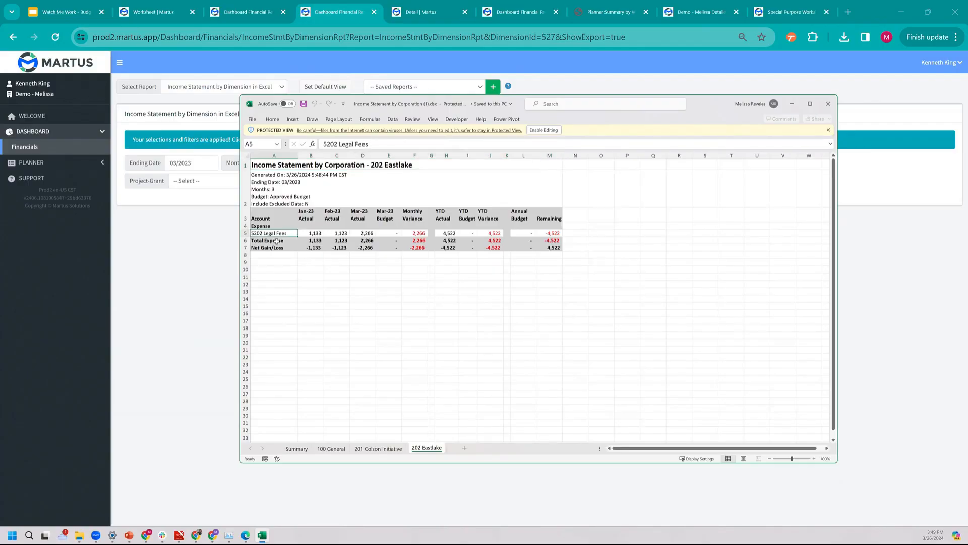
left_click(399, 167)
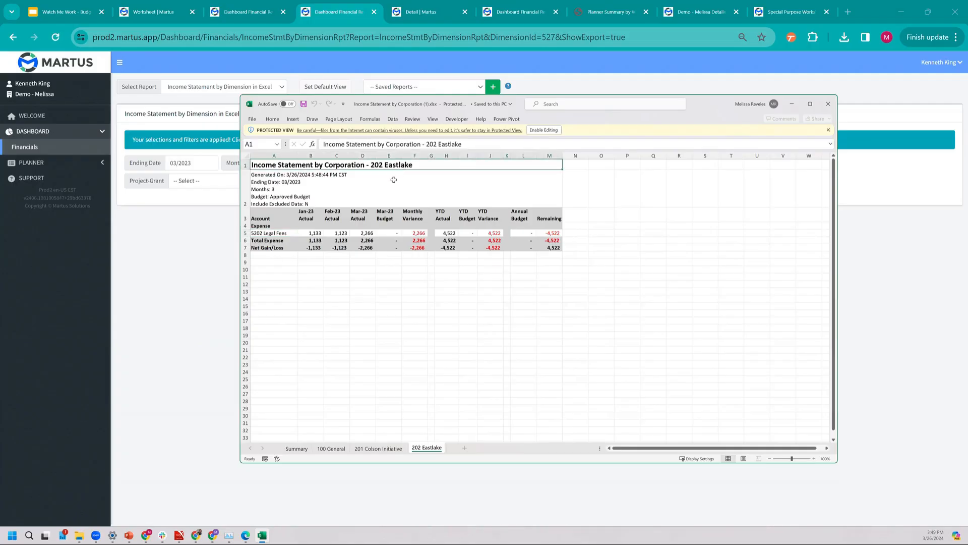
left_click(315, 232)
left_click(359, 233)
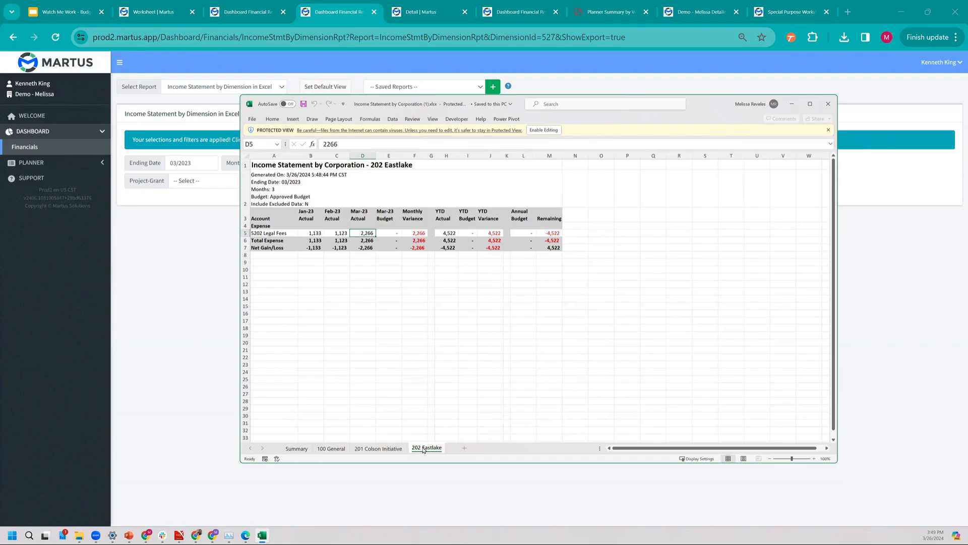
left_click(378, 448)
left_click(423, 448)
left_click(829, 105)
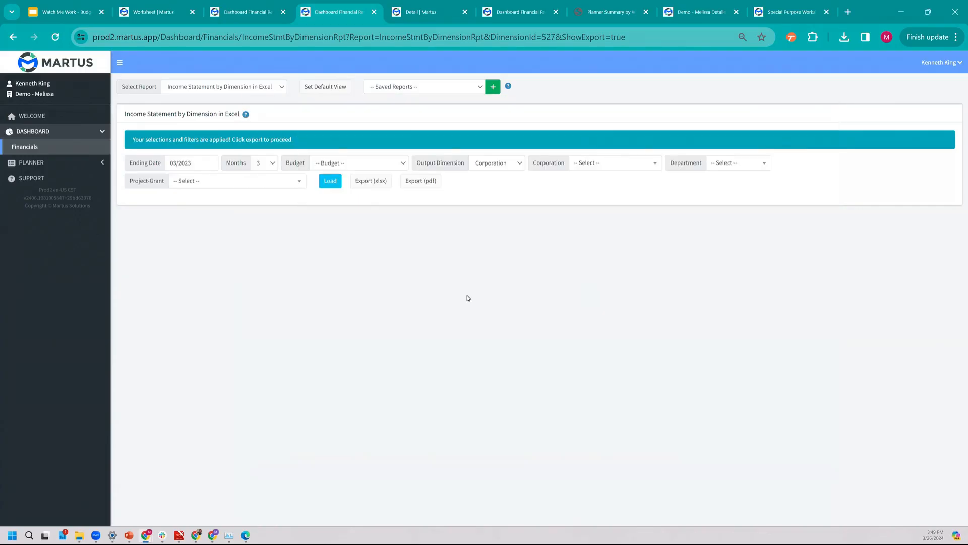
Save the current report setup as a new saved report named "Excel Export".
left_click(450, 91)
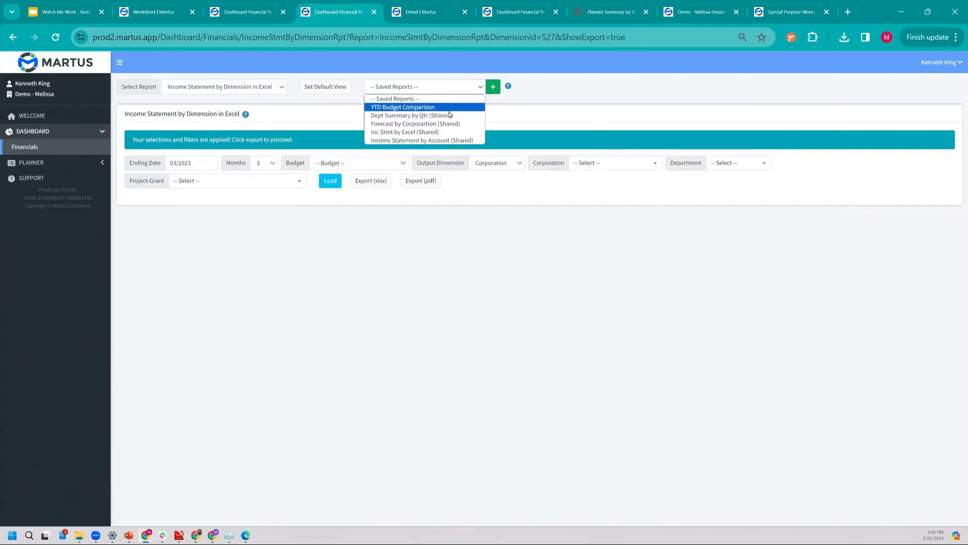
left_click(492, 89)
left_click(491, 89)
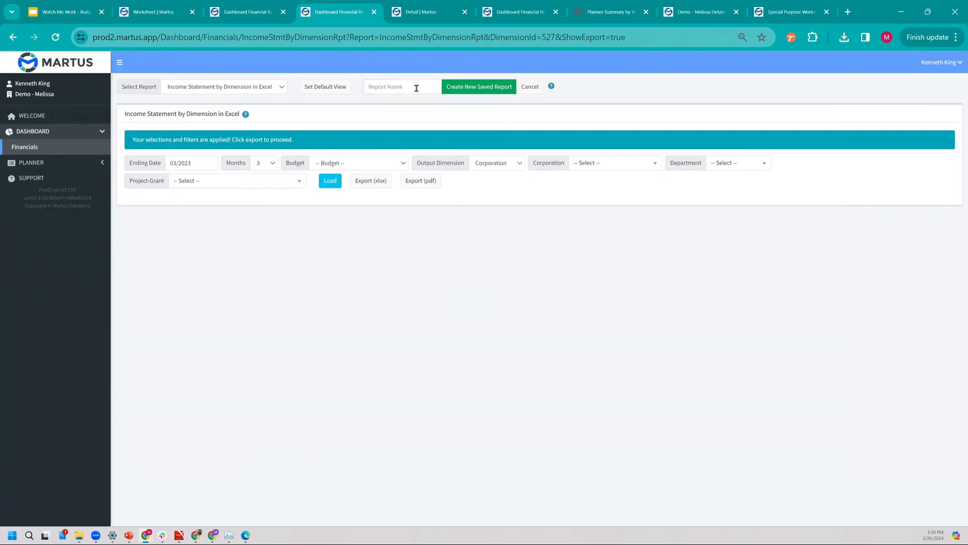
type("Excel Export")
left_click(461, 91)
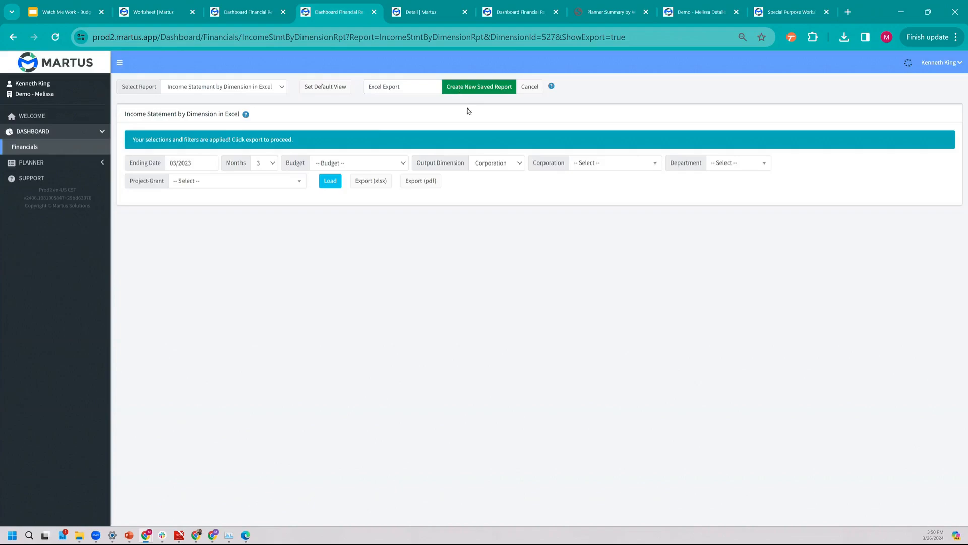
left_click(485, 305)
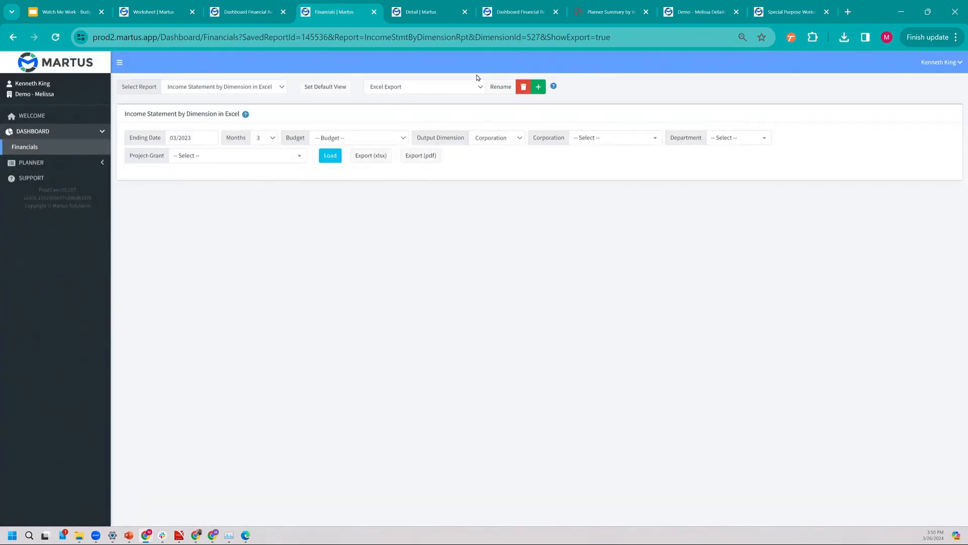
Load the saved YTD Budget Comparison report from the saved reports and review the saved report choices.
left_click(468, 88)
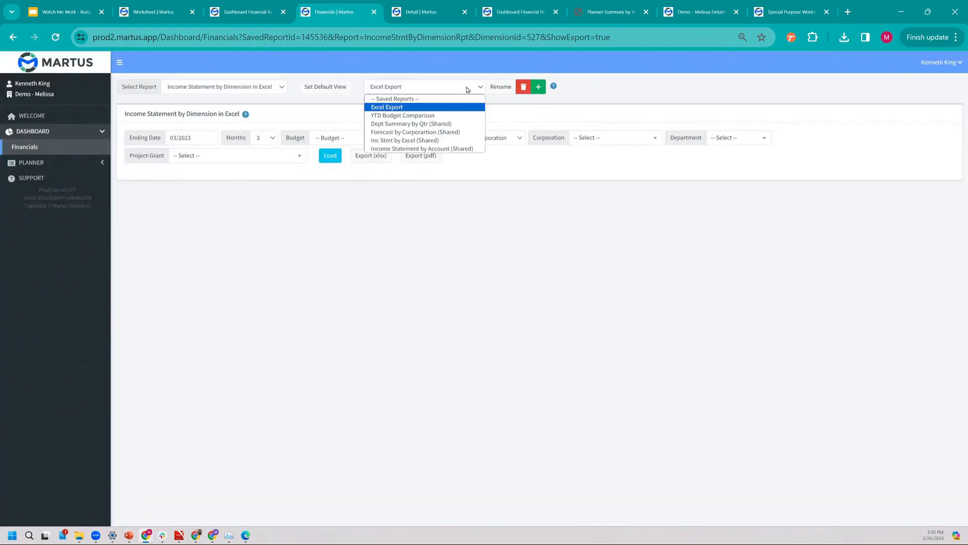
left_click(448, 116)
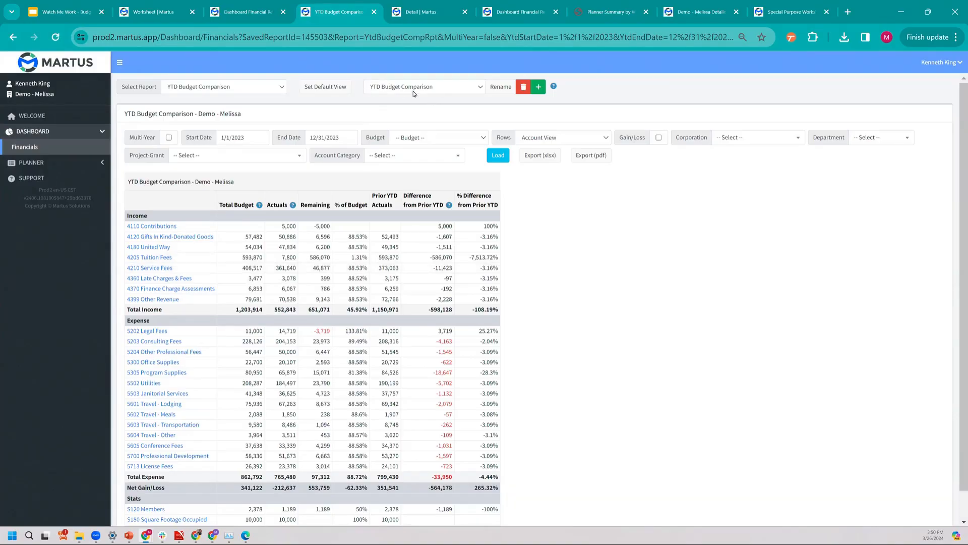
left_click(429, 92)
left_click(428, 91)
Open the saved Forecast by Corporartion (Shared) report from the Welcome page, and go to the Support page.
left_click(64, 121)
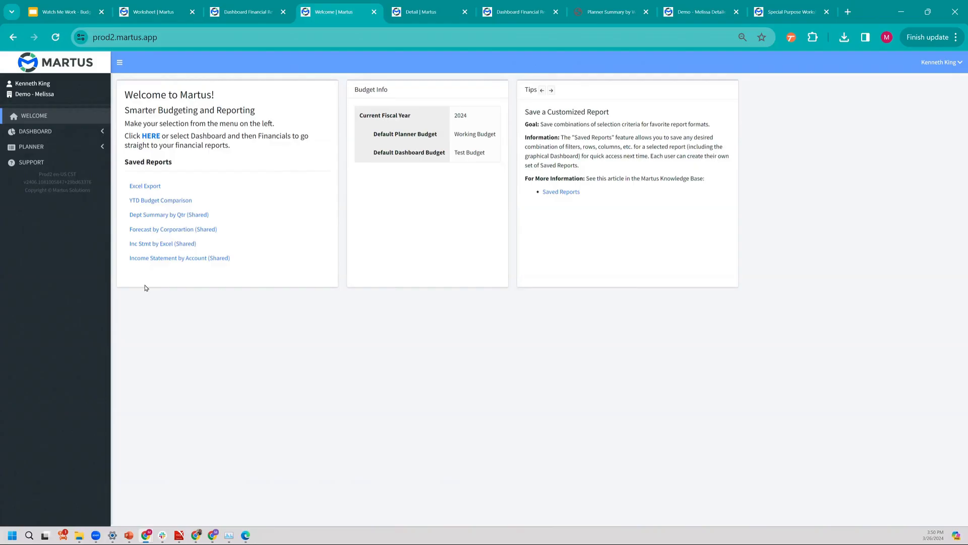
left_click(159, 231)
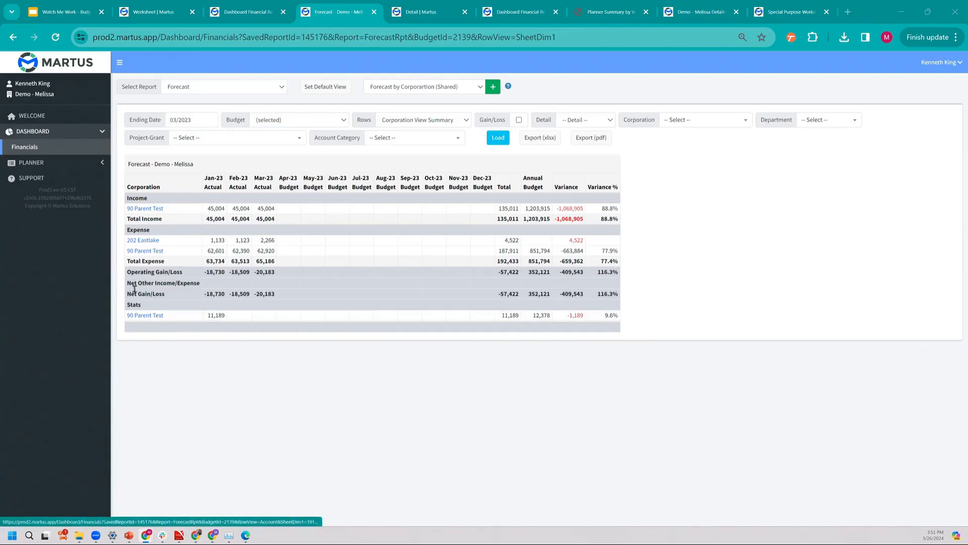
left_click(45, 179)
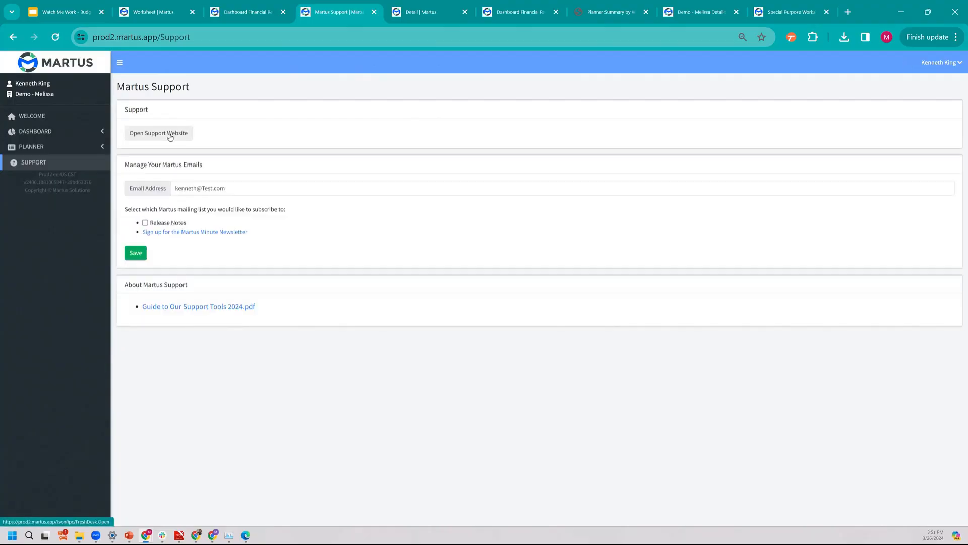
Open the Martus support website and expand the Budgeting Basics - Learning Path article under Budgeting & Forecasting.
left_click(170, 137)
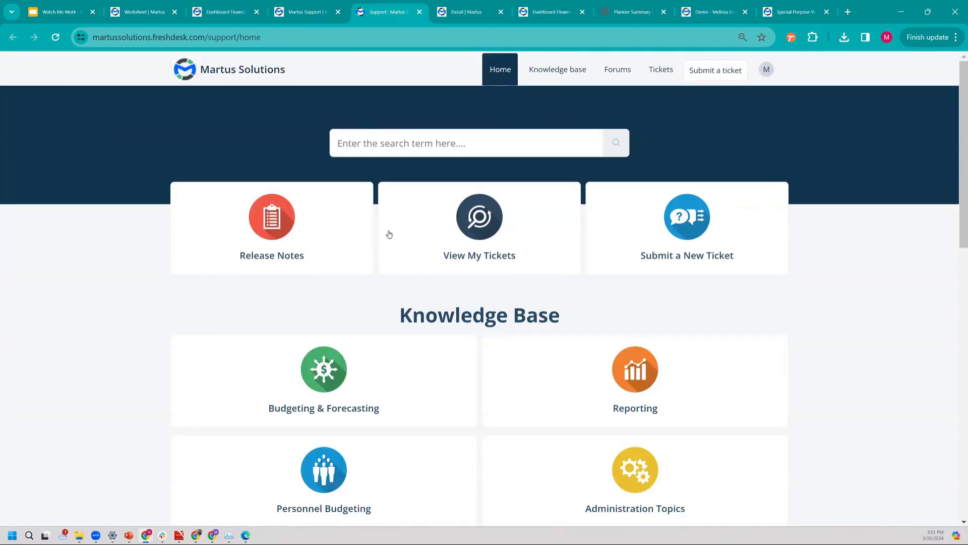
left_click(324, 388)
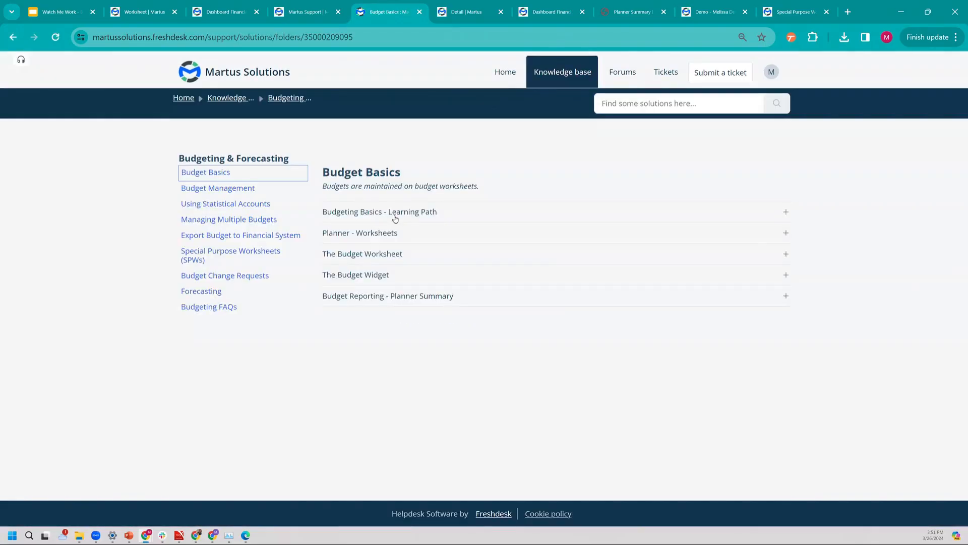
left_click(429, 218)
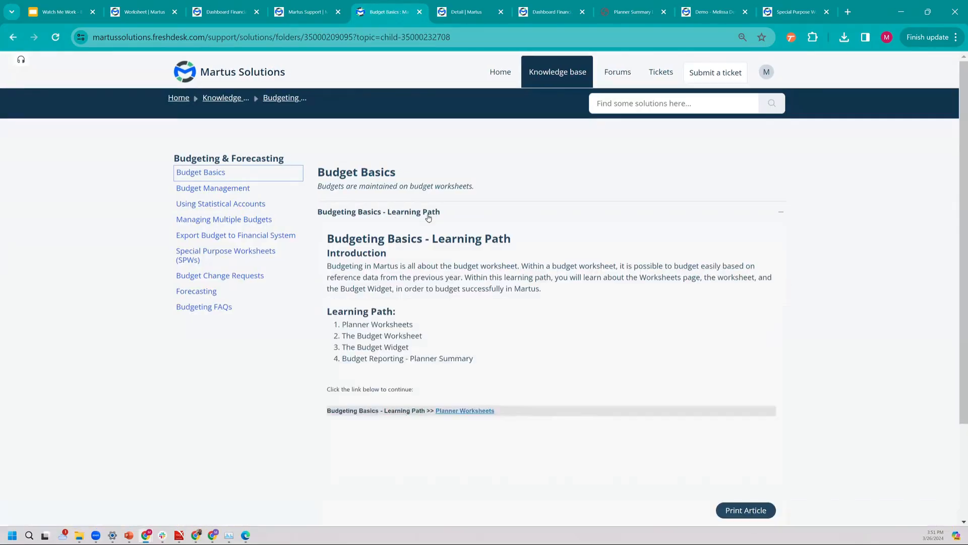
Follow the learning path to the Planner Worksheets article and review its video and worksheet selection instructions.
left_click(465, 411)
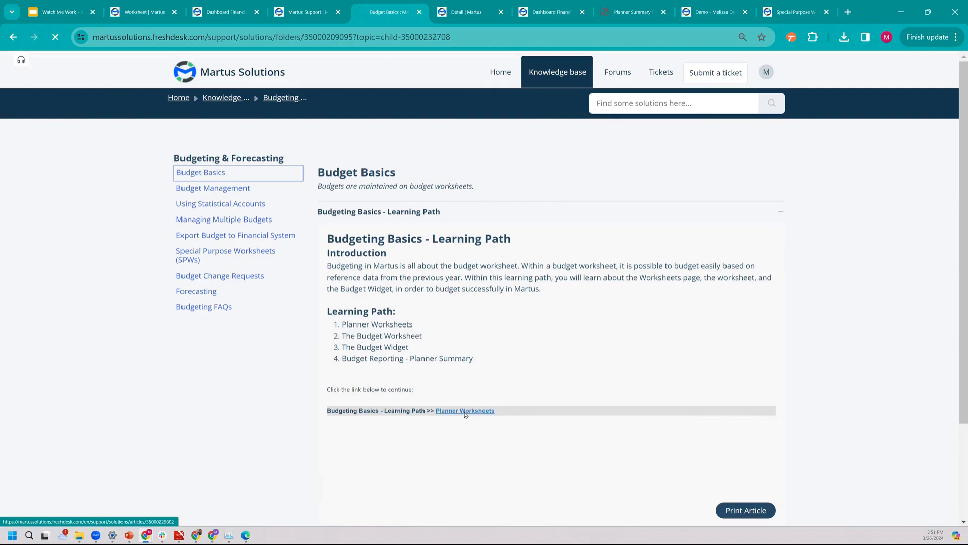
scroll(422, 420, "down", 3)
scroll(422, 420, "down", 3)
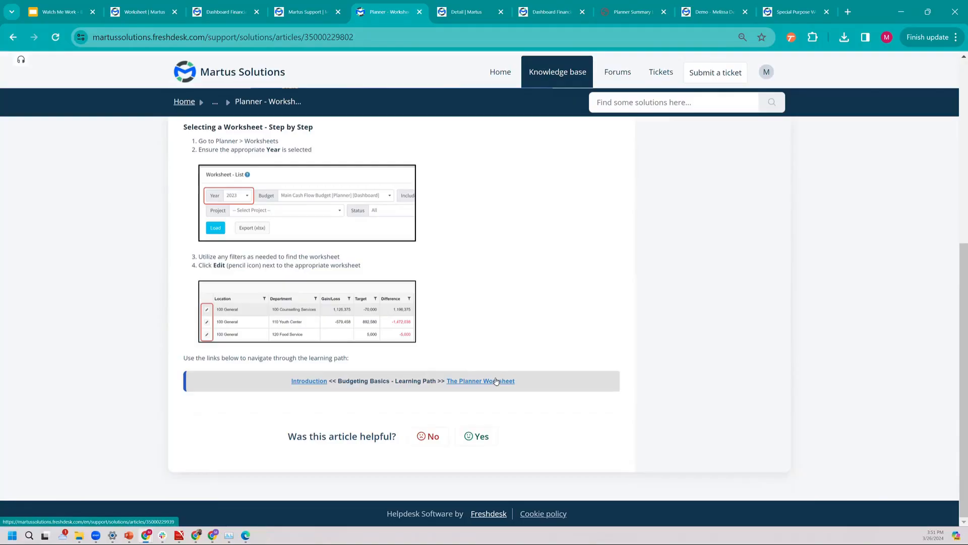
scroll(485, 349, "up", 2)
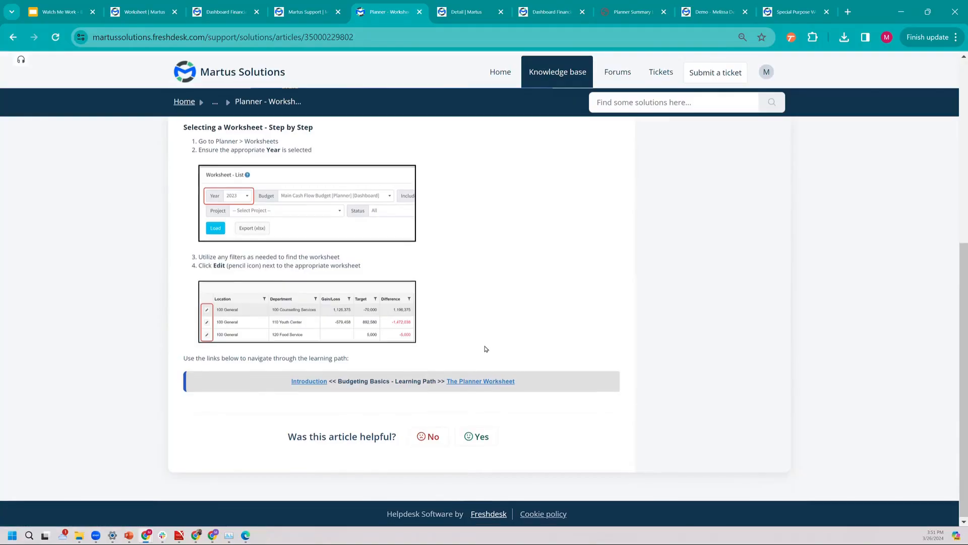
scroll(486, 348, "up", 4)
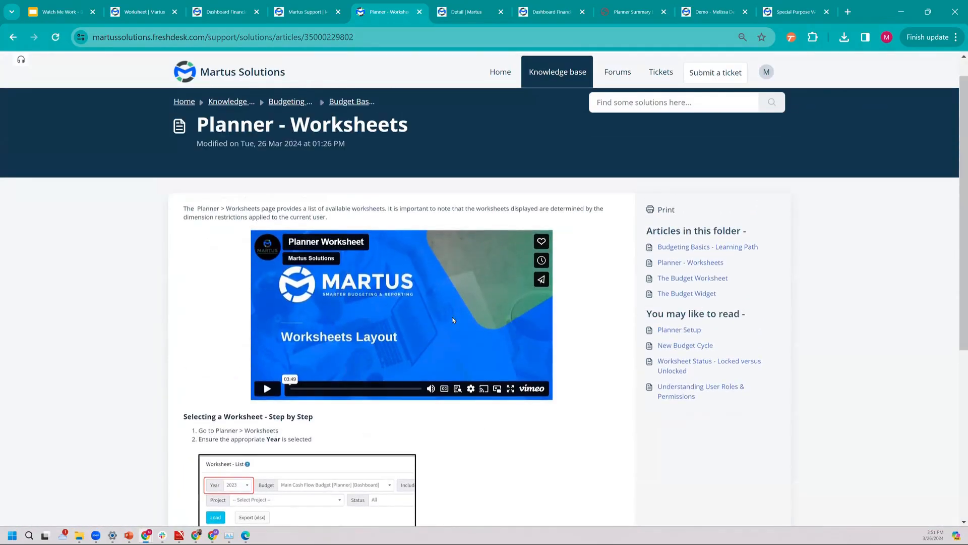
scroll(531, 454, "down", 5)
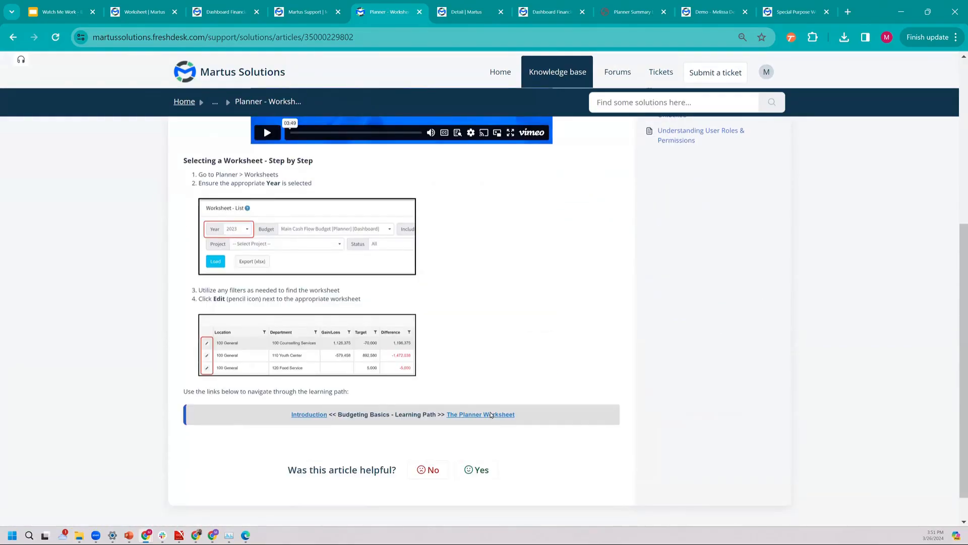
Continue the learning path to The Budget Worksheet article and examine the Worksheet Actions definitions.
left_click(490, 415)
scroll(496, 391, "down", 12)
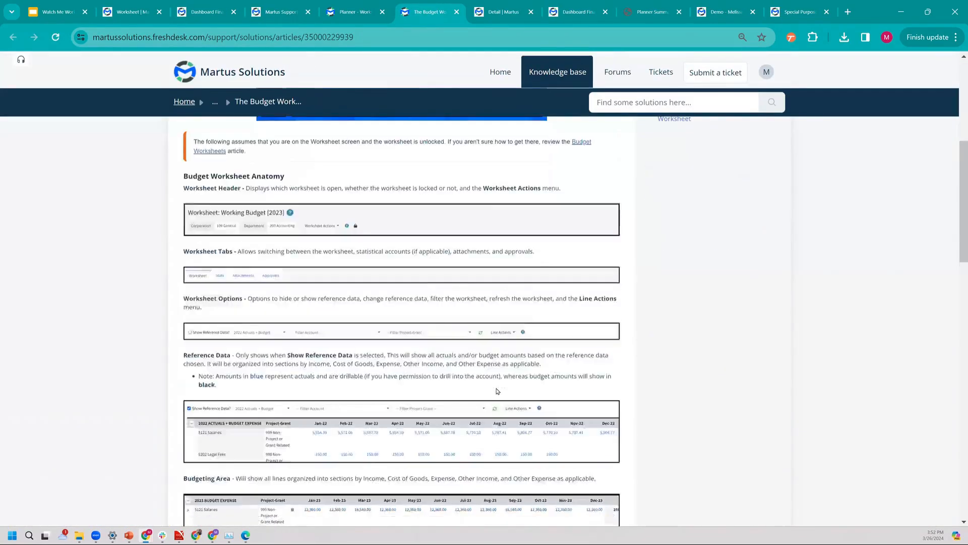
scroll(497, 391, "down", 20)
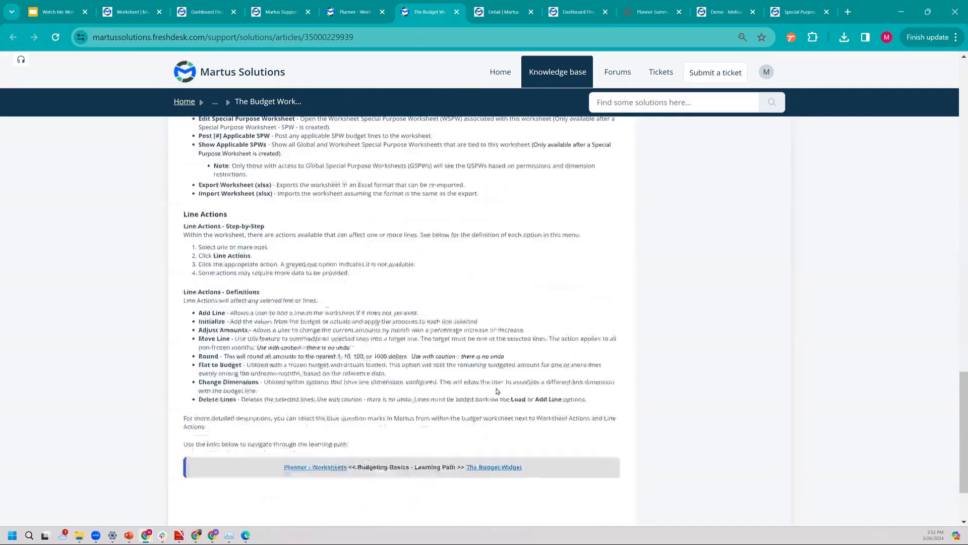
scroll(498, 391, "up", 6)
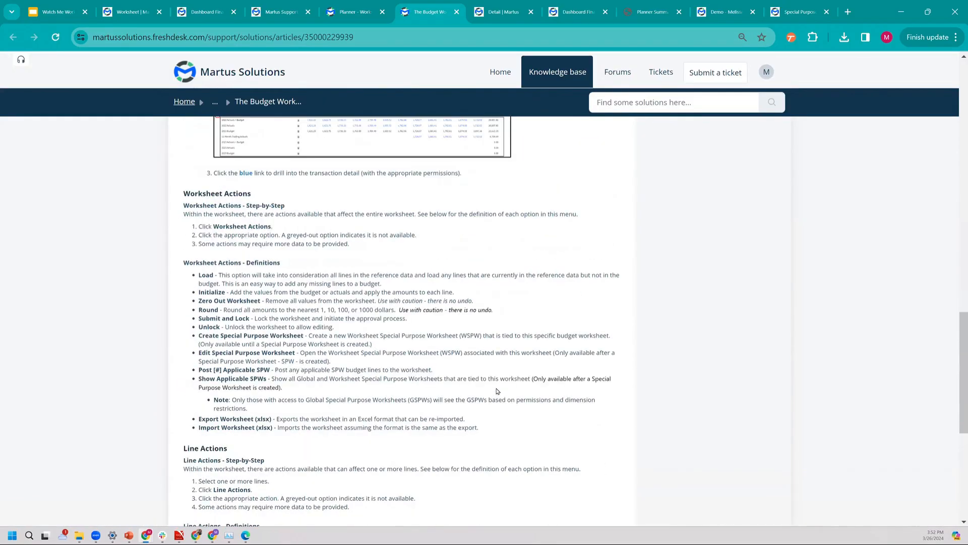
left_click_drag(186, 262, 305, 390)
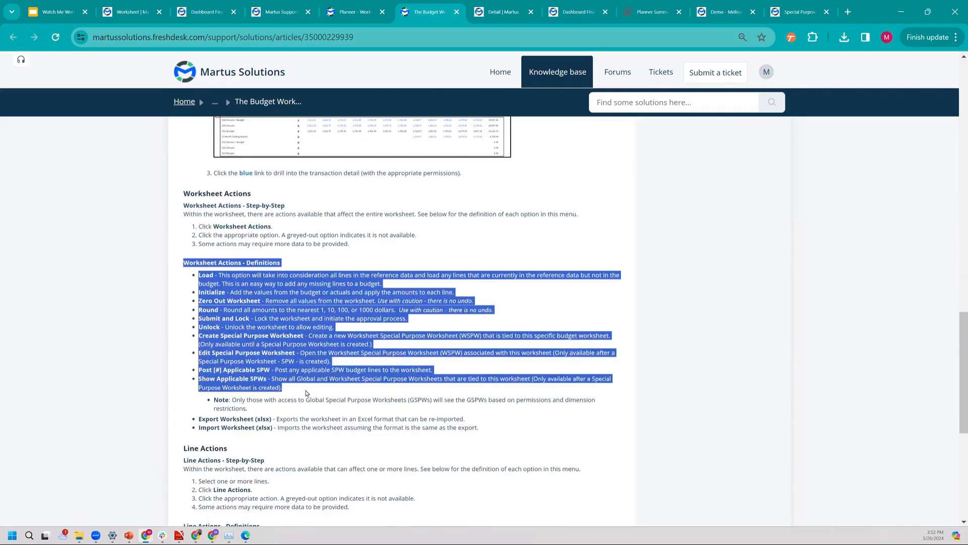
left_click(305, 393)
Review the Line Actions definitions in The Budget Worksheet article, and return to its introduction and video.
scroll(243, 443, "down", 2)
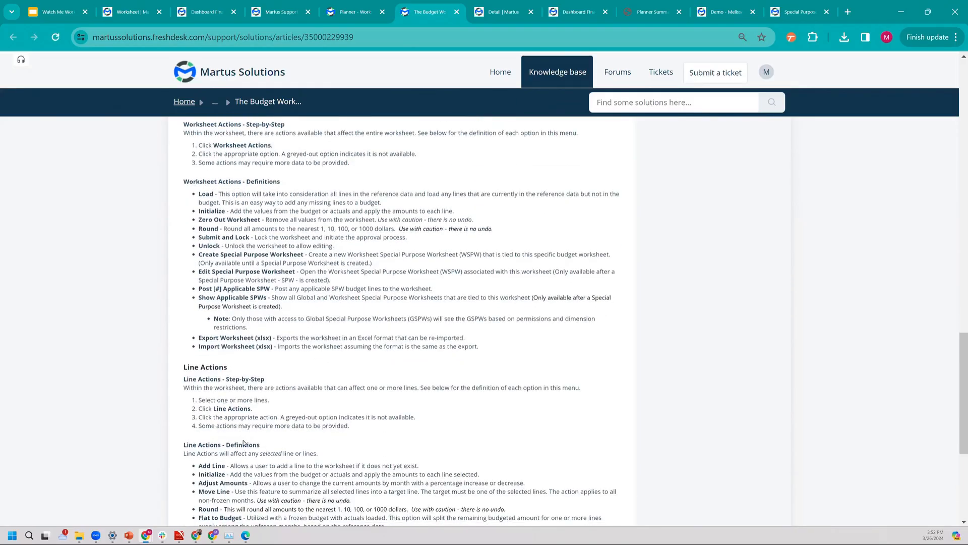
scroll(289, 427, "down", 5)
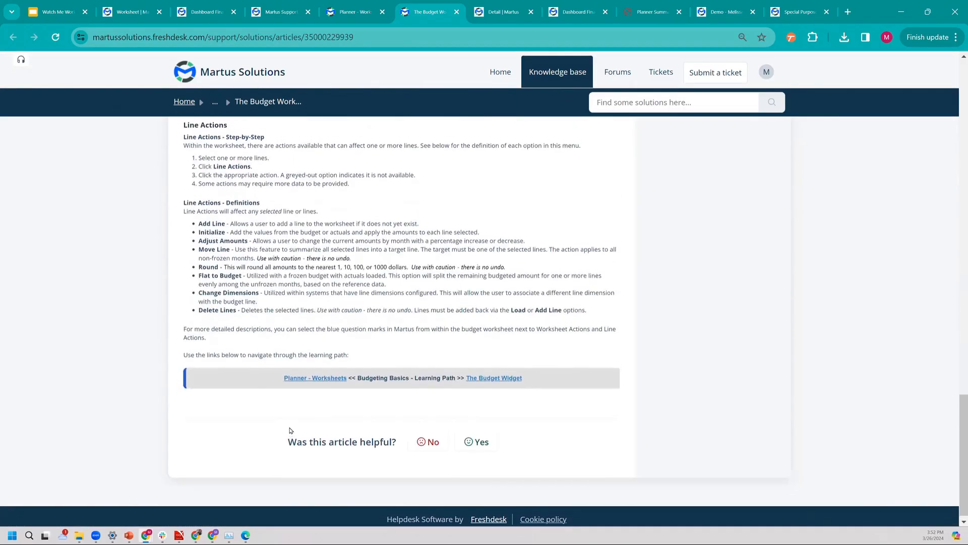
scroll(291, 430, "up", 5)
scroll(291, 431, "up", 12)
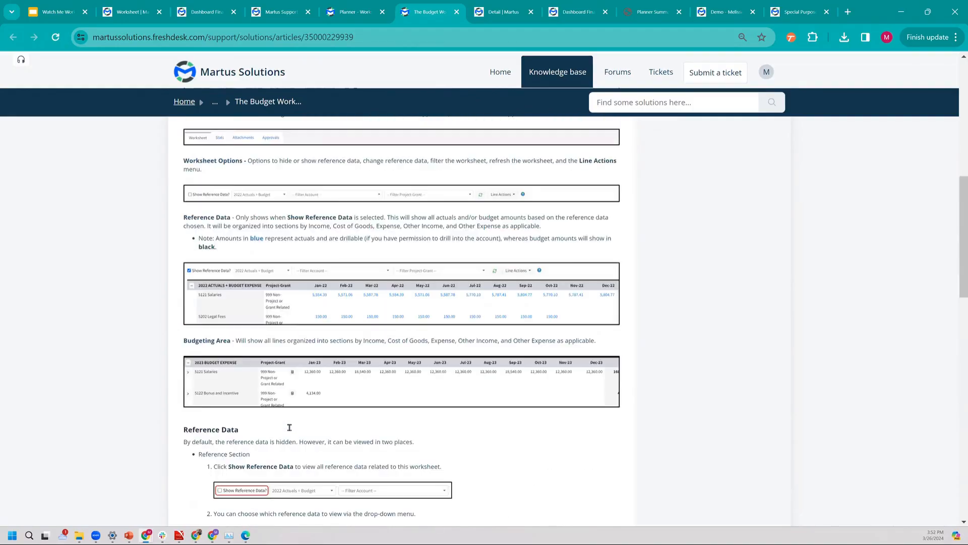
scroll(289, 427, "up", 6)
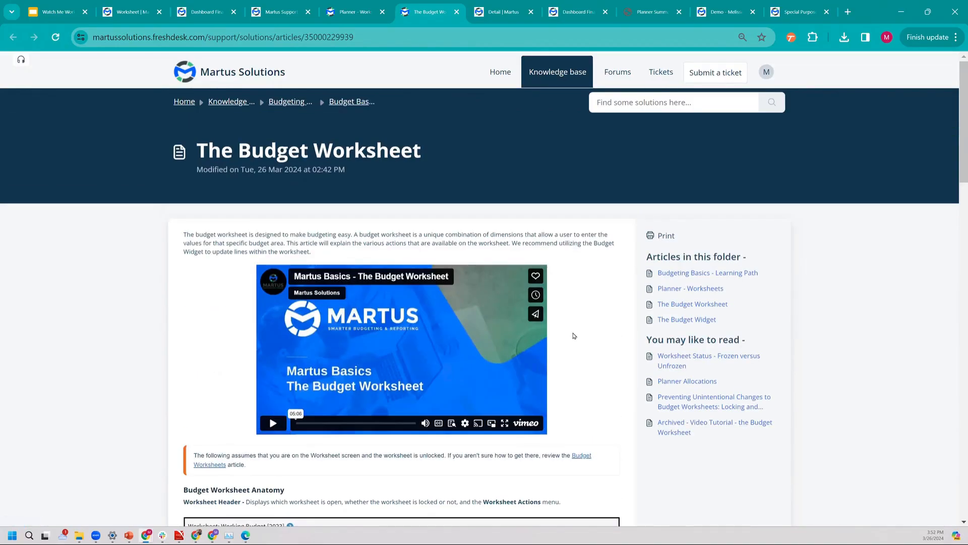
scroll(573, 335, "down", 1)
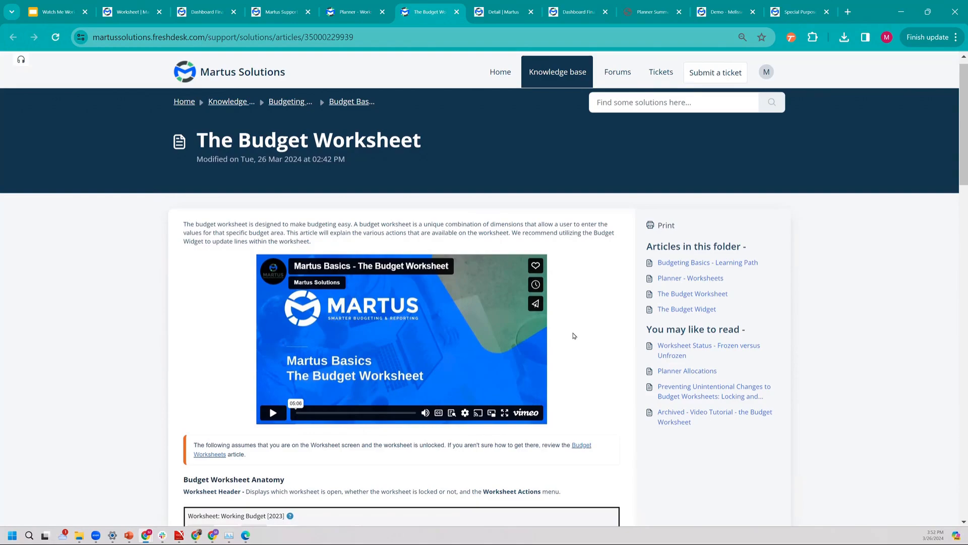